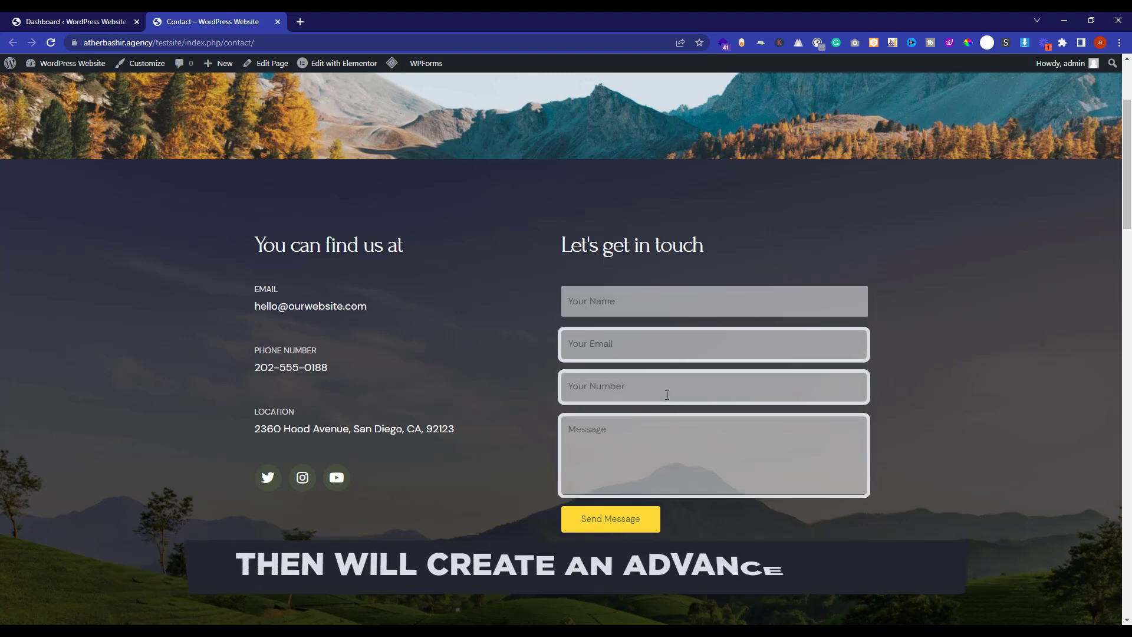
# - Review the contact page's simple form and its advanced form, including the date picker and the name field
pyautogui.scroll(-6, 667, 395)
pyautogui.scroll(-5, 667, 400)
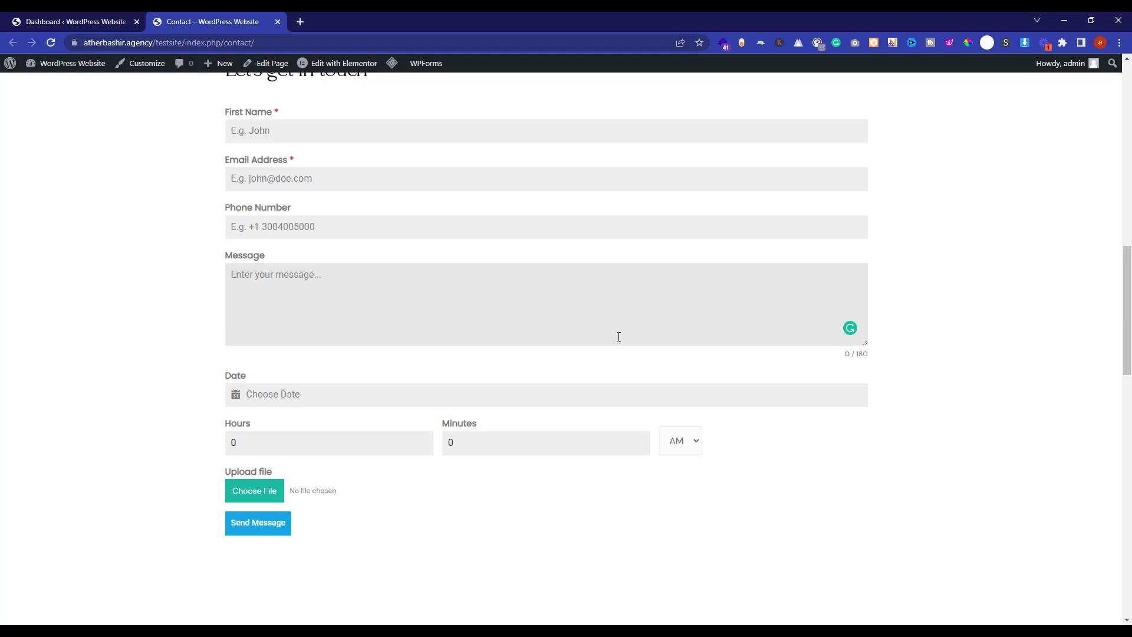
pyautogui.click(589, 392)
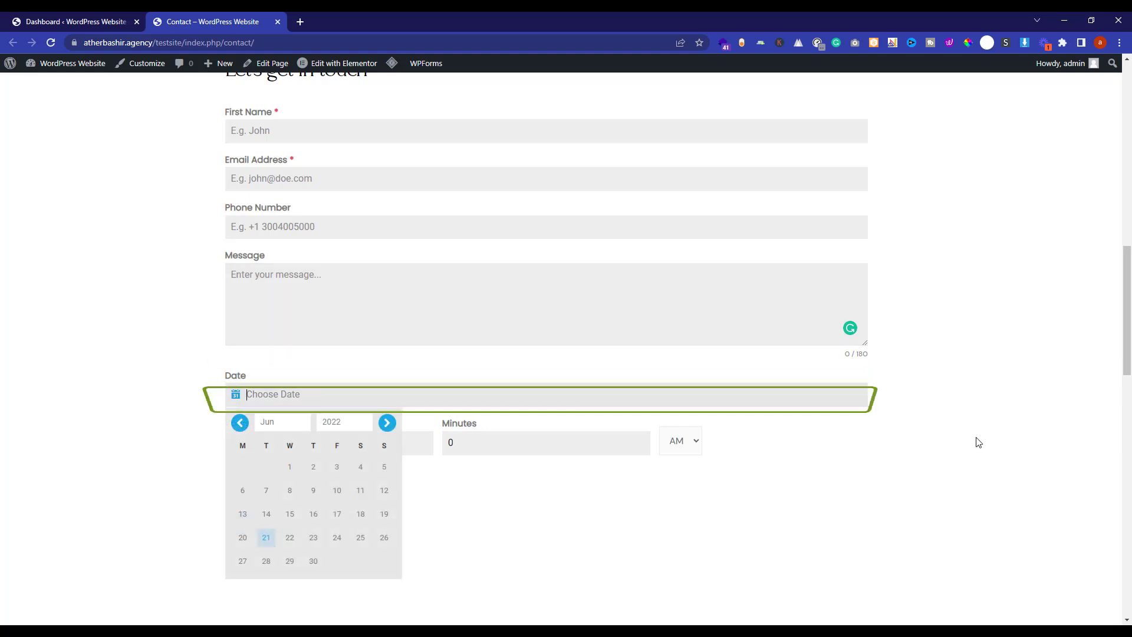
pyautogui.click(587, 512)
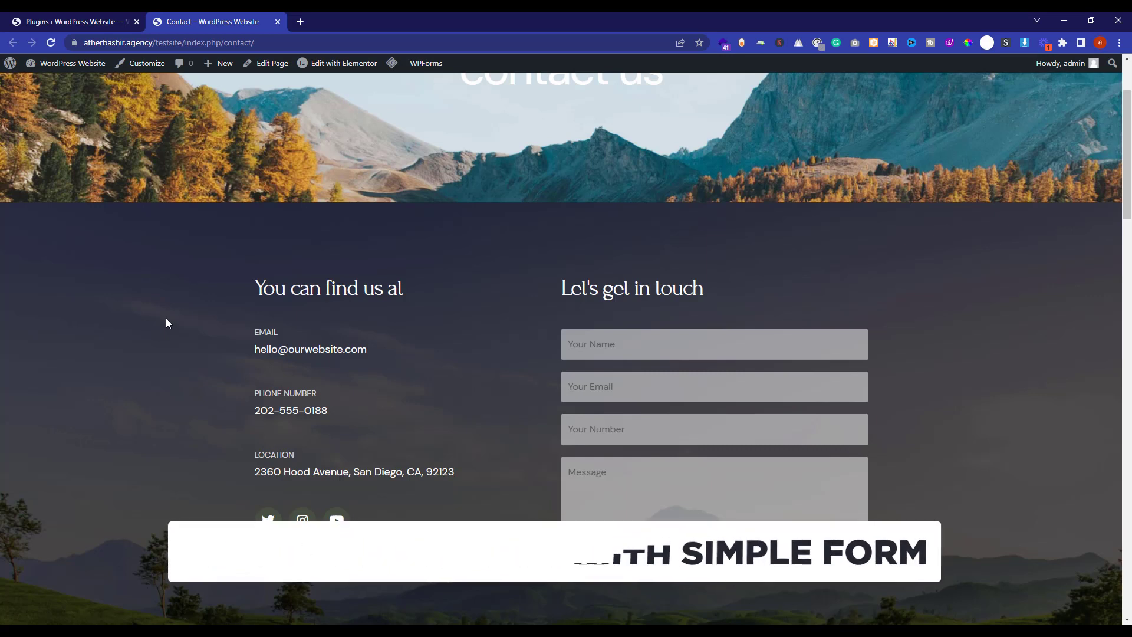
pyautogui.click(648, 330)
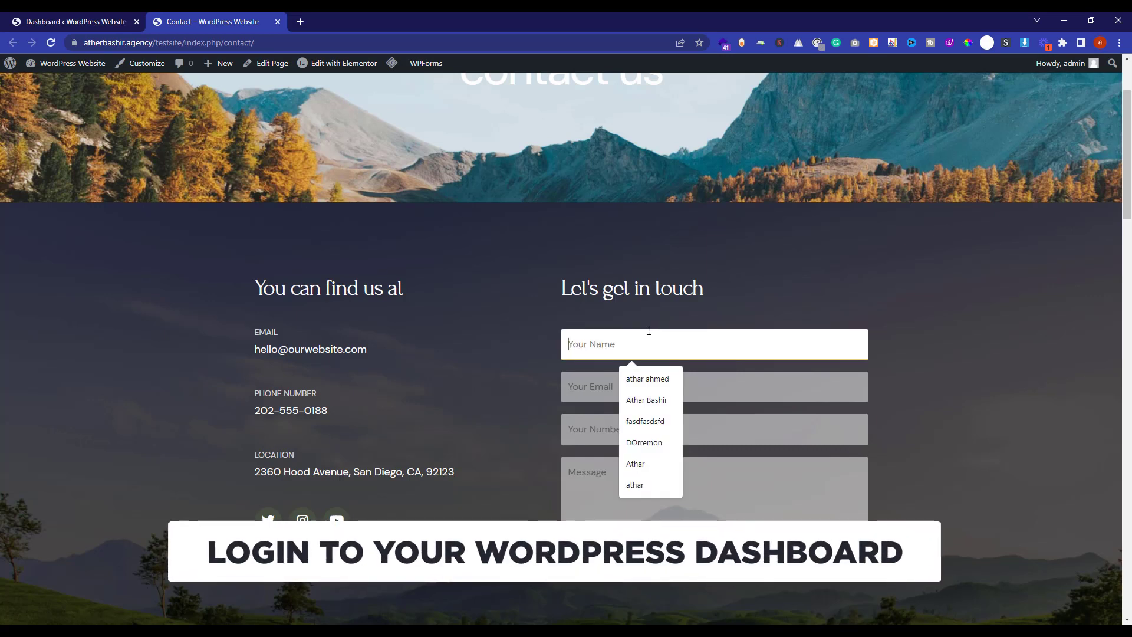
# - Search for "wp forms" among new plugins in the dashboard, and install and activate Contact Form by WPForms
pyautogui.click(113, 18)
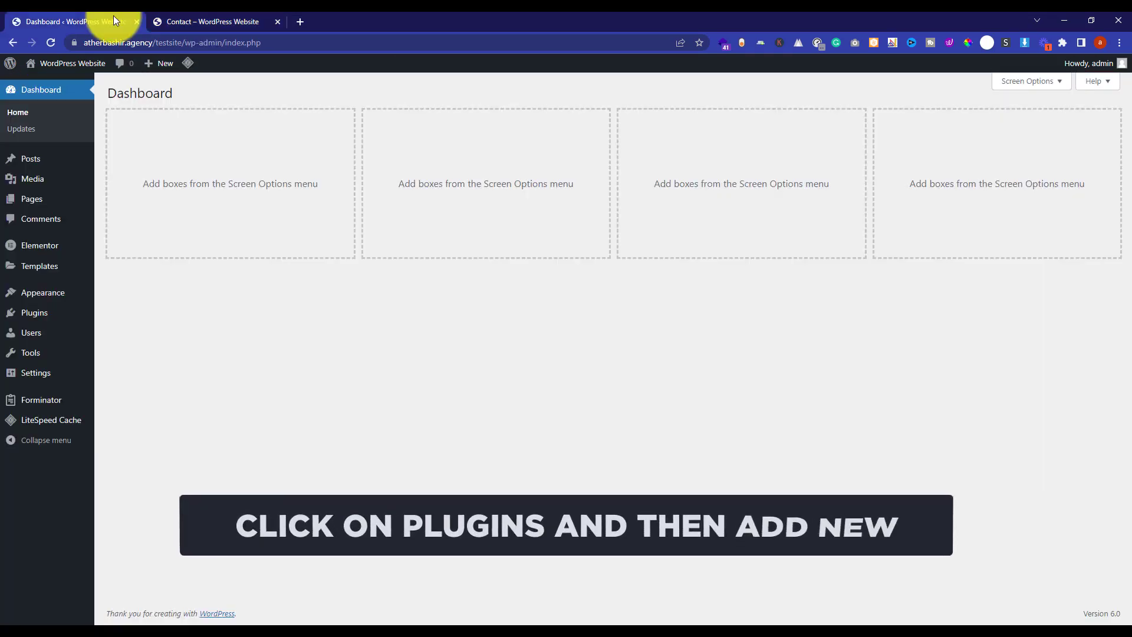
pyautogui.moveTo(40, 312)
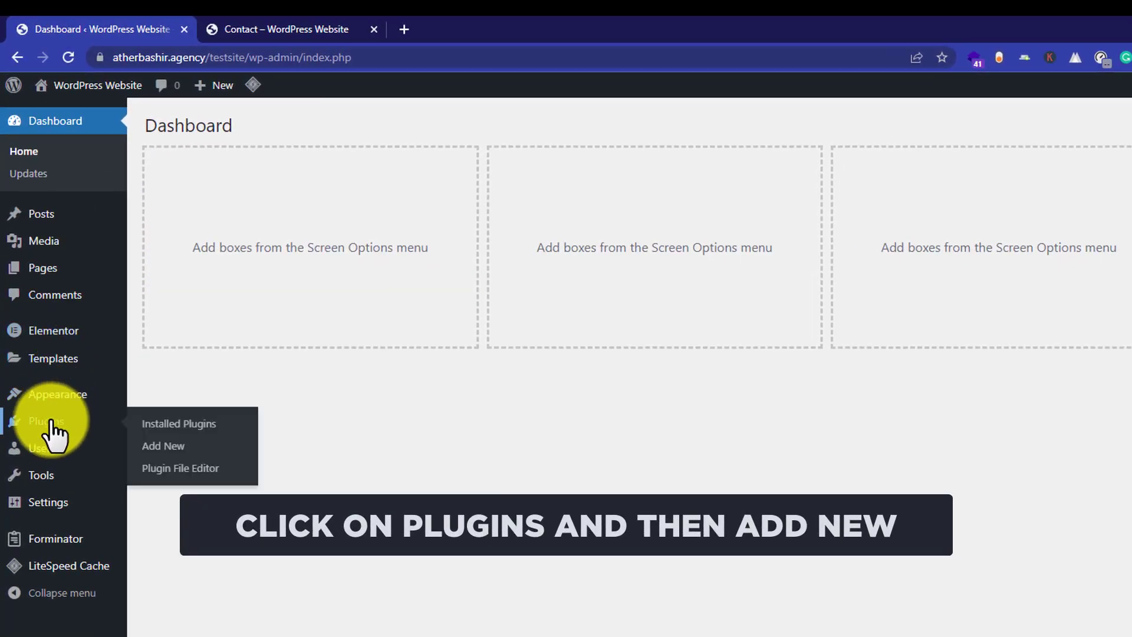
pyautogui.click(171, 446)
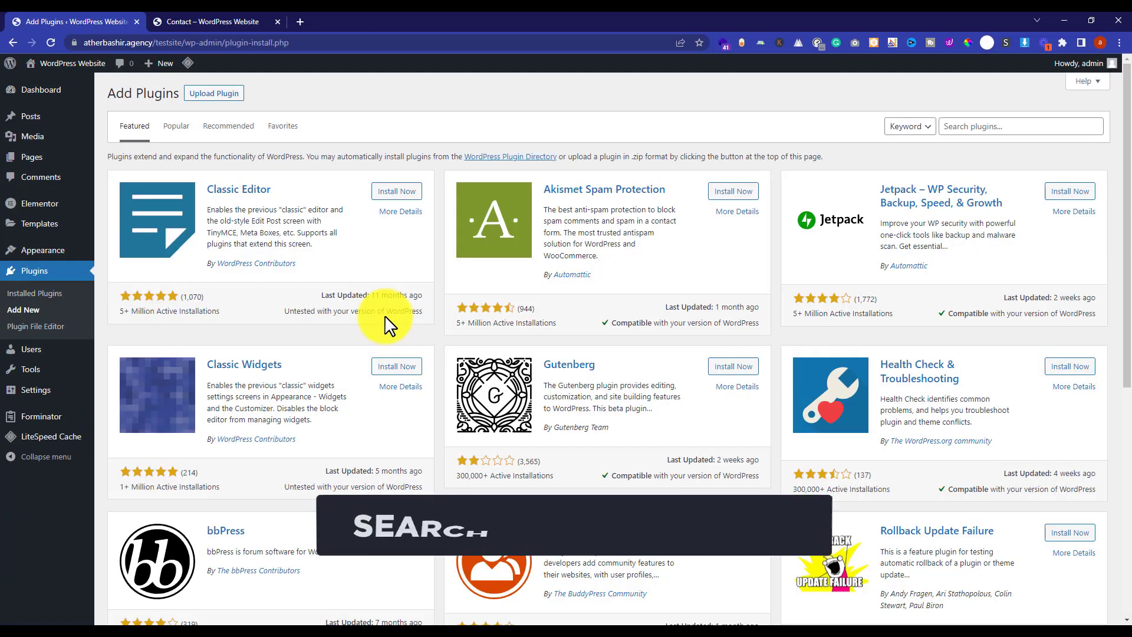
pyautogui.click(1035, 134)
pyautogui.write('wp forms')
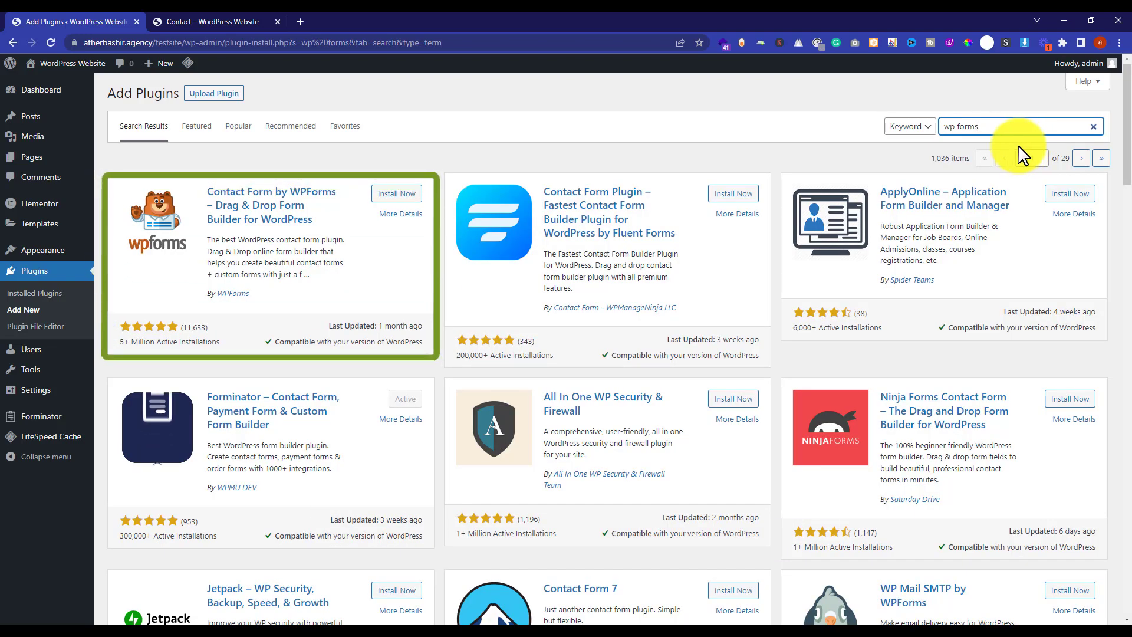
pyautogui.click(396, 195)
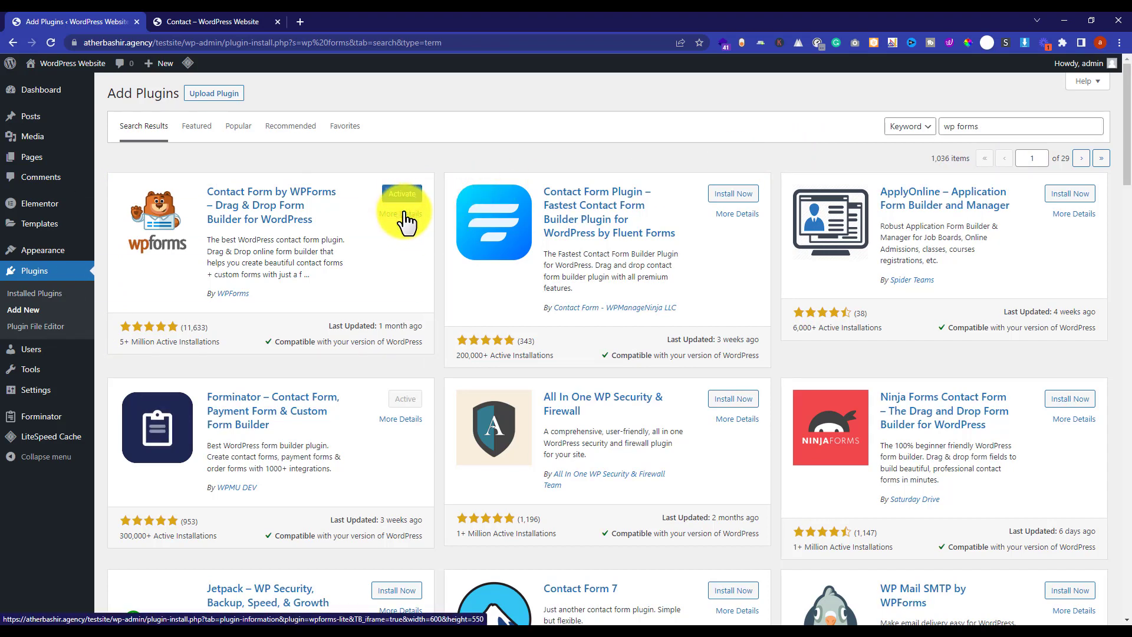
pyautogui.click(408, 193)
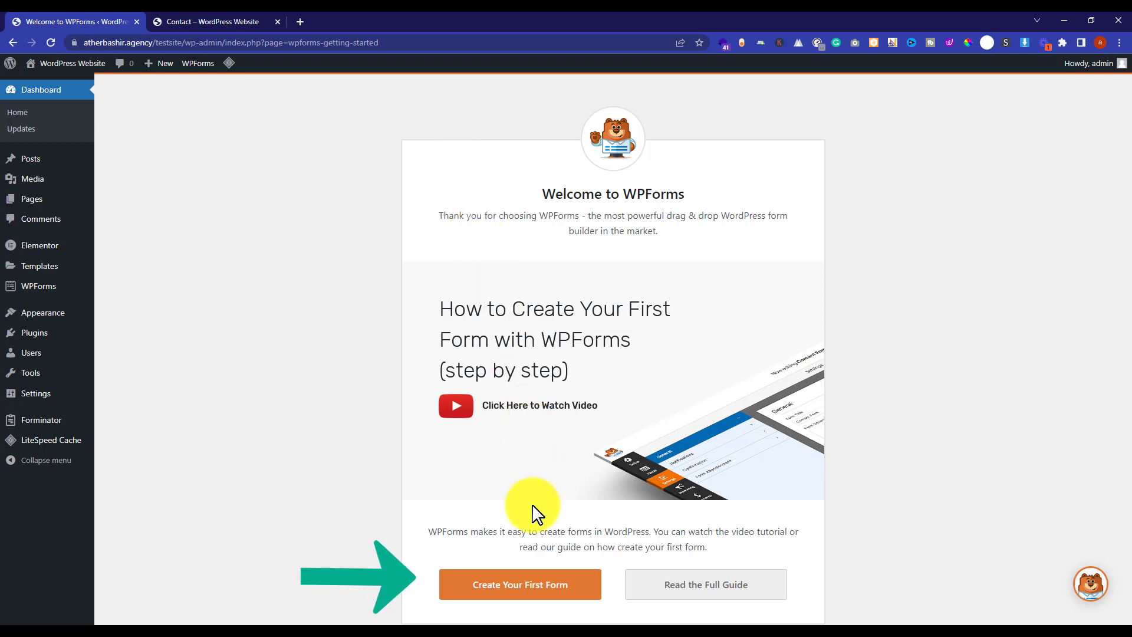
# - Start the first form in WPForms and create it from the Simple Contact Form template
pyautogui.click(538, 595)
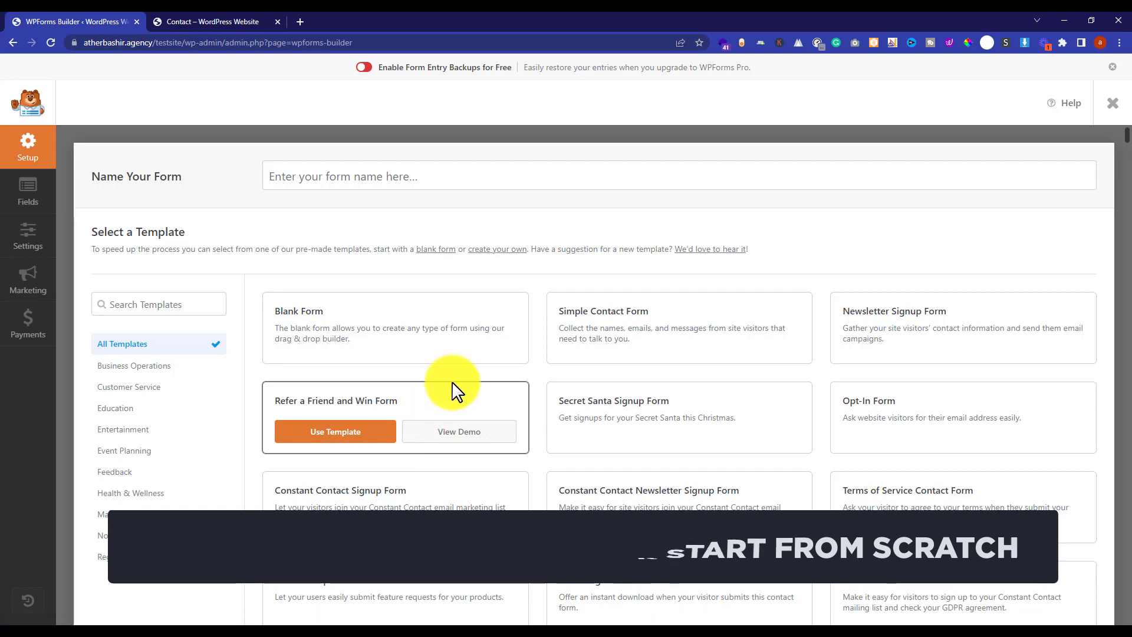
pyautogui.scroll(-5, 460, 389)
pyautogui.scroll(-1, 458, 384)
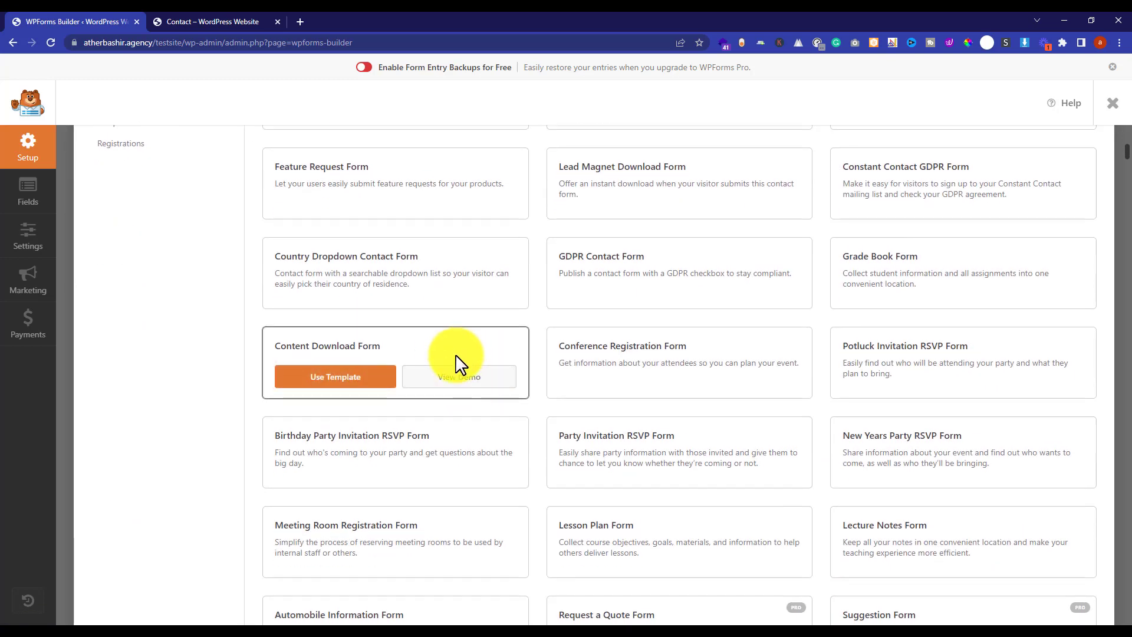
pyautogui.scroll(-3, 458, 363)
pyautogui.scroll(-2, 792, 411)
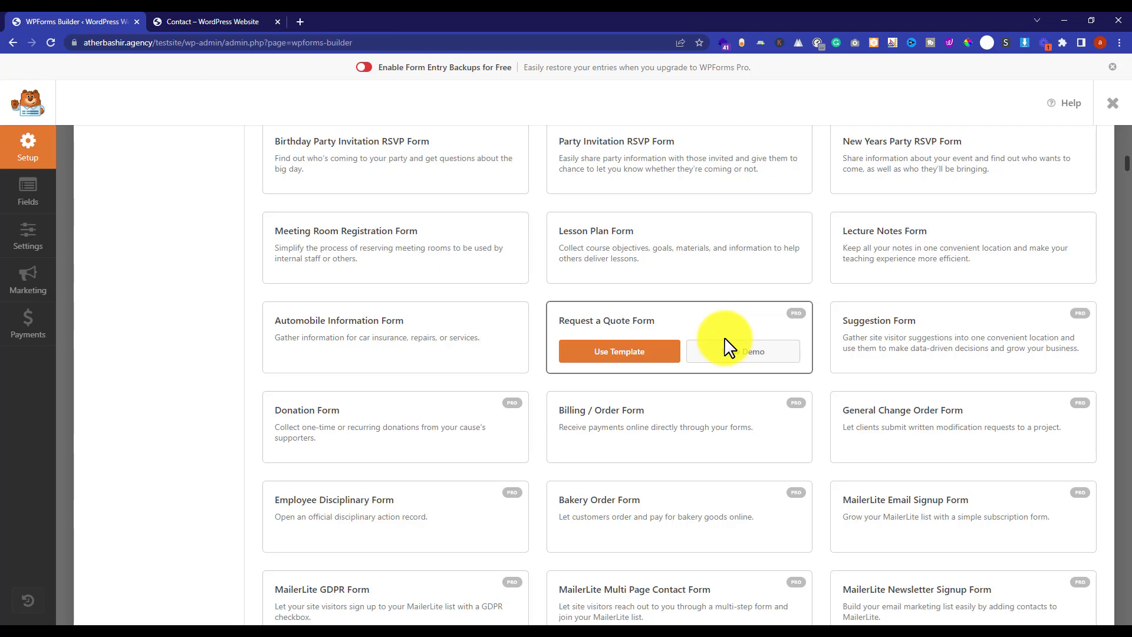
pyautogui.scroll(8, 731, 342)
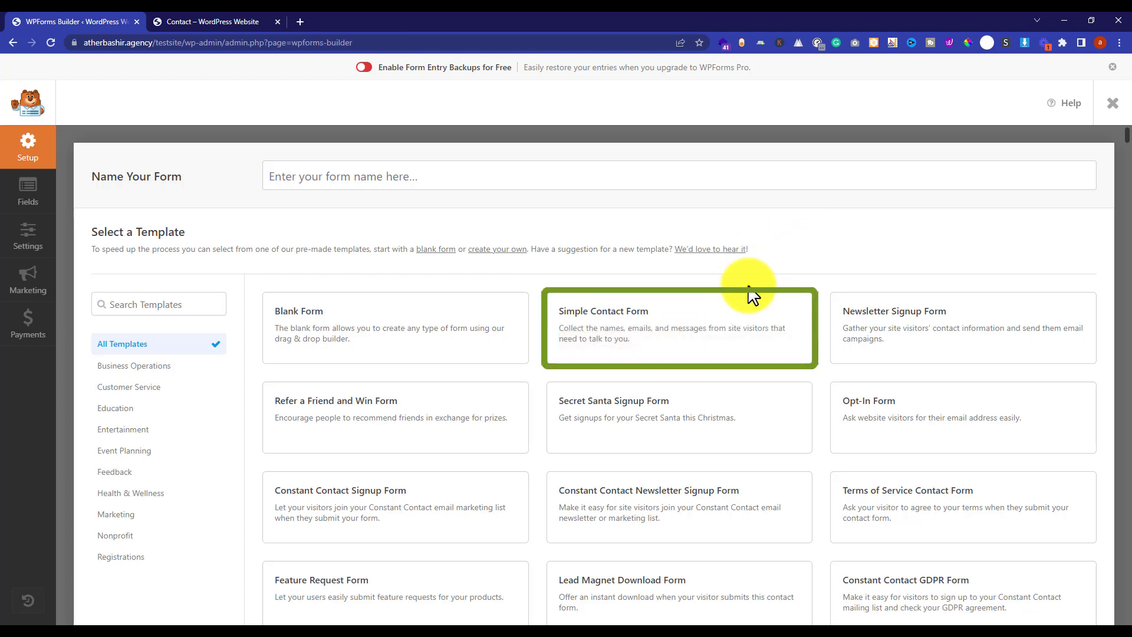
pyautogui.moveTo(713, 311)
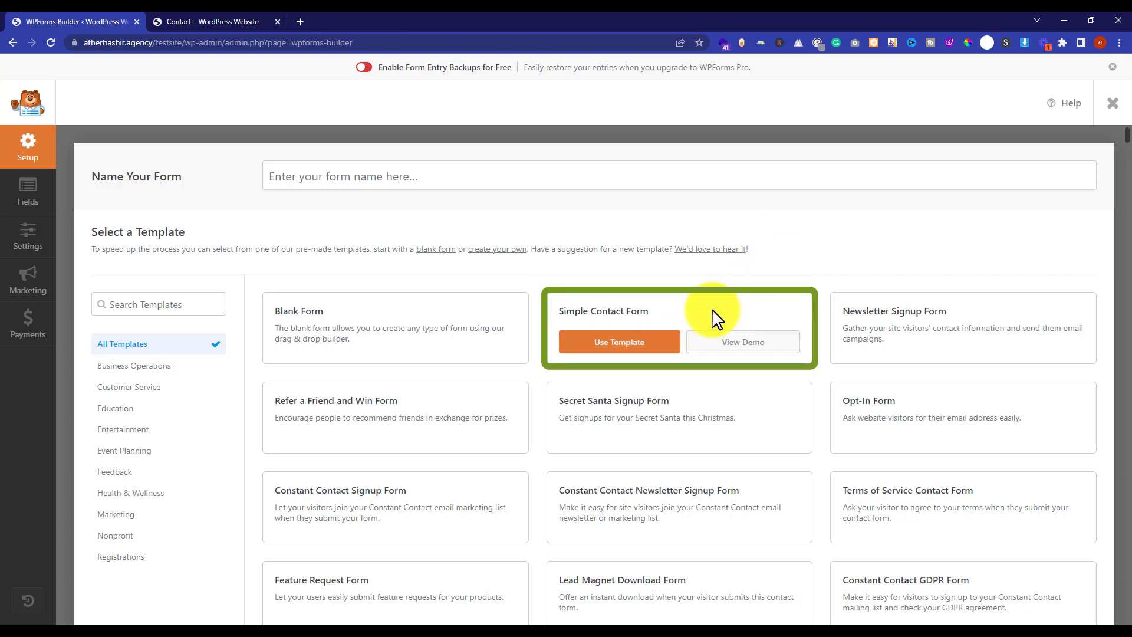
pyautogui.click(644, 350)
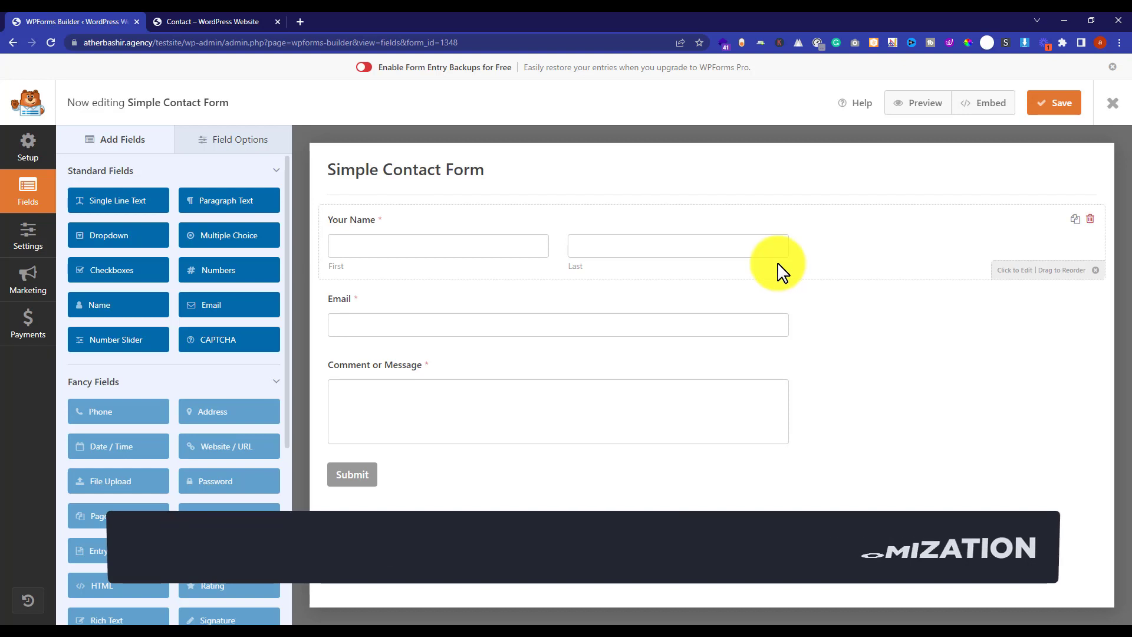
# - Change the label of the form's Your Name field to "Name"
pyautogui.click(563, 234)
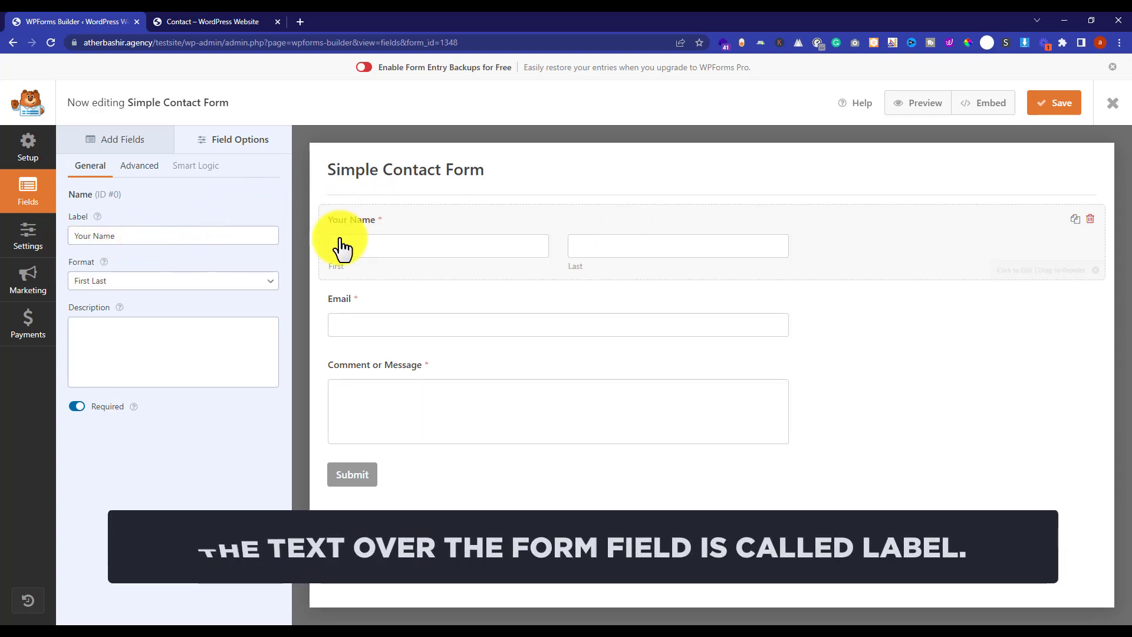
pyautogui.tripleClick(189, 240)
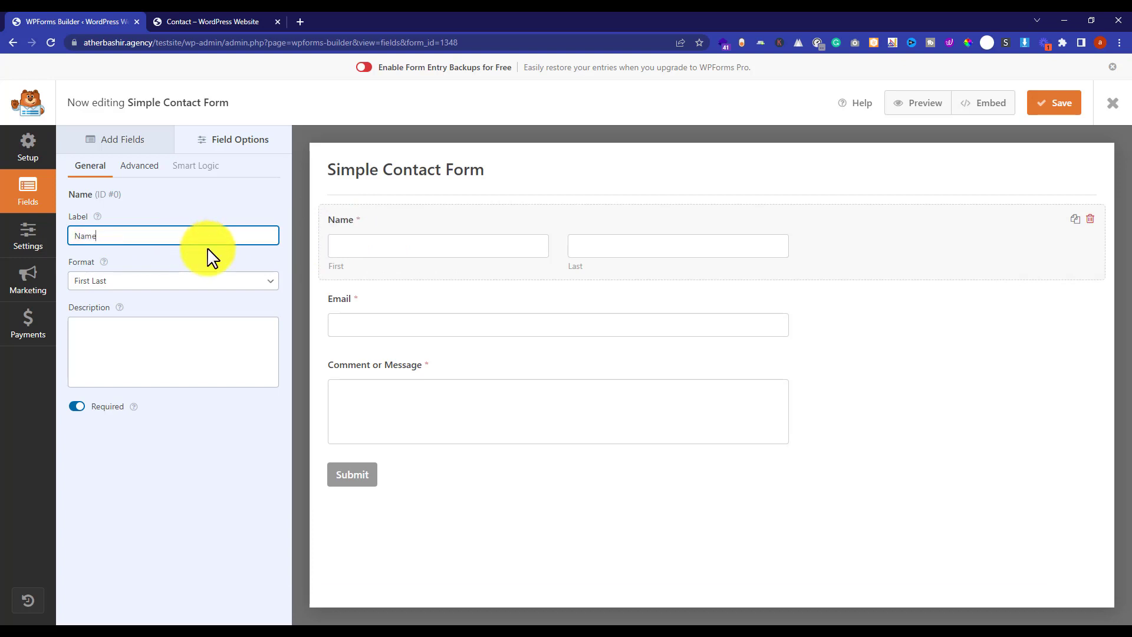
# - Try the Simple and First Middle Last formats on the Name field, and return it to First Last
pyautogui.click(152, 281)
pyautogui.click(133, 295)
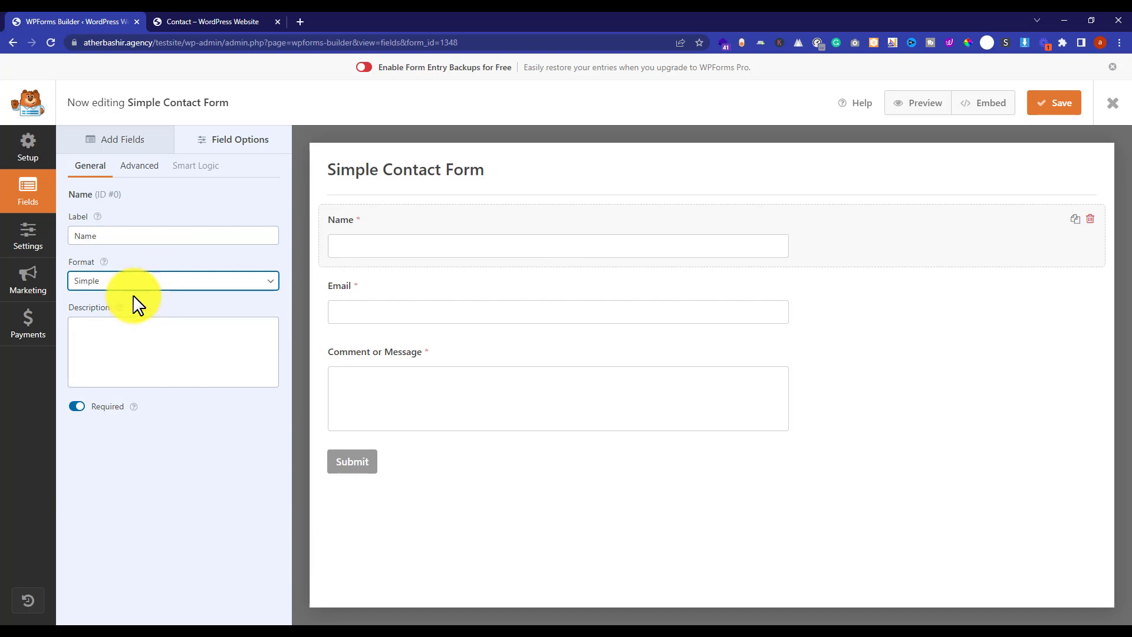
pyautogui.click(141, 281)
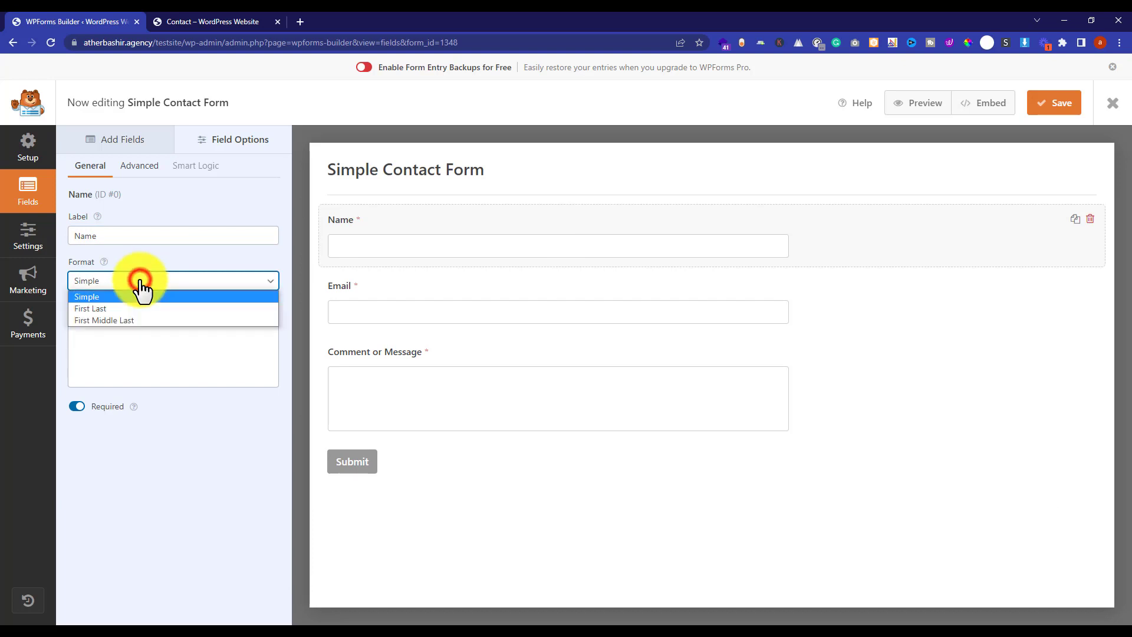
pyautogui.click(136, 320)
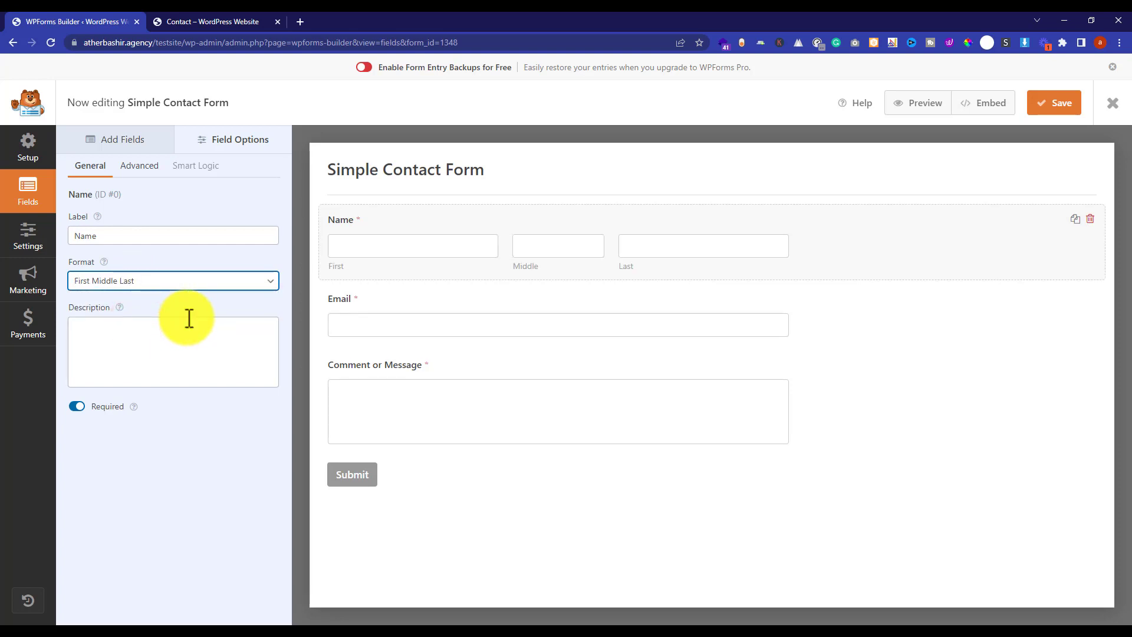
pyautogui.click(171, 281)
pyautogui.click(152, 305)
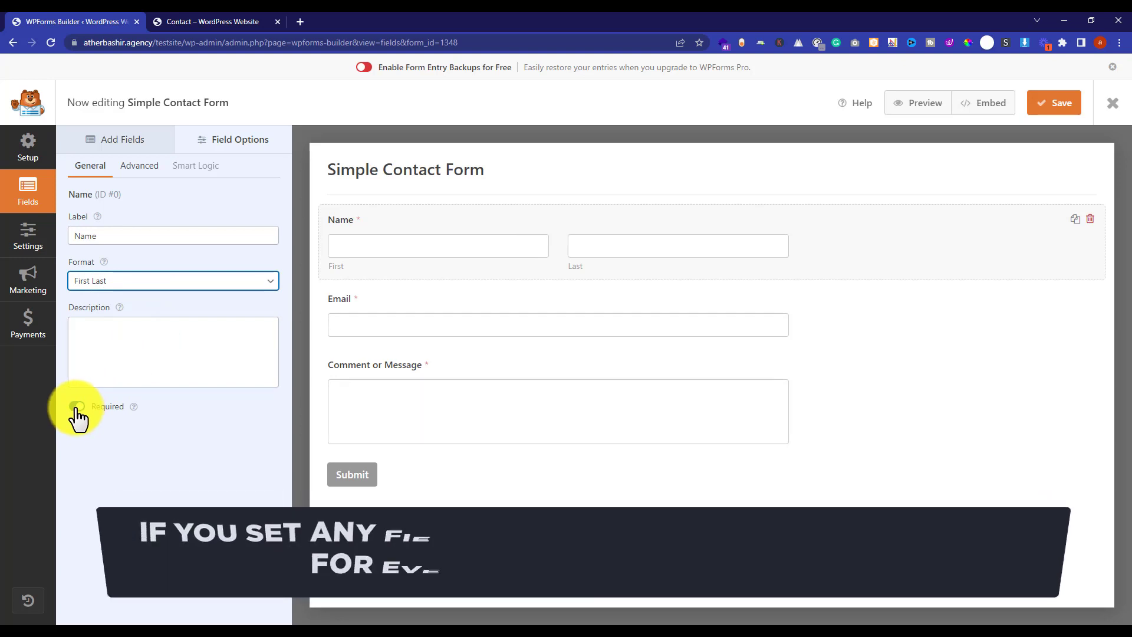
pyautogui.click(187, 426)
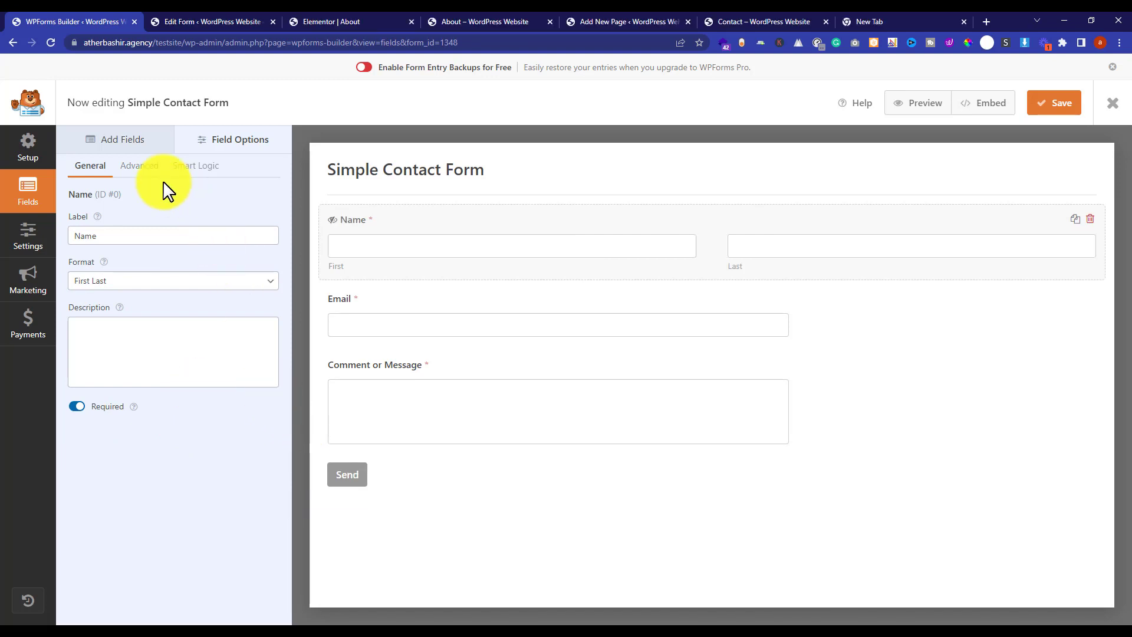
# - Try the Medium and Small sizes in the Name field's advanced options, and return the field size to Large
pyautogui.click(139, 166)
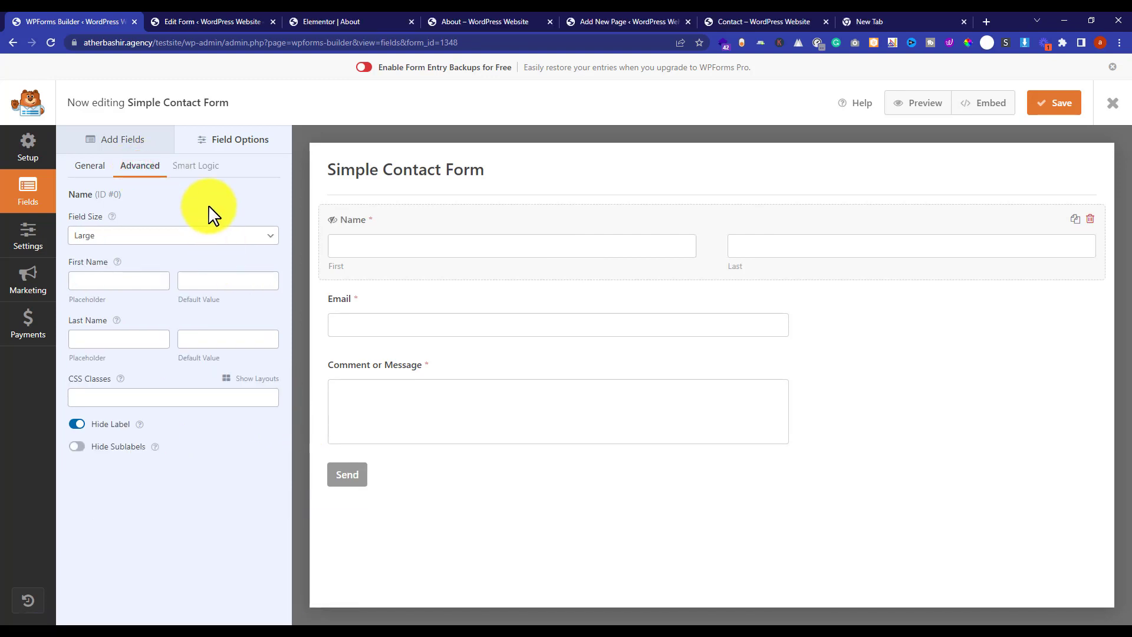
pyautogui.click(185, 235)
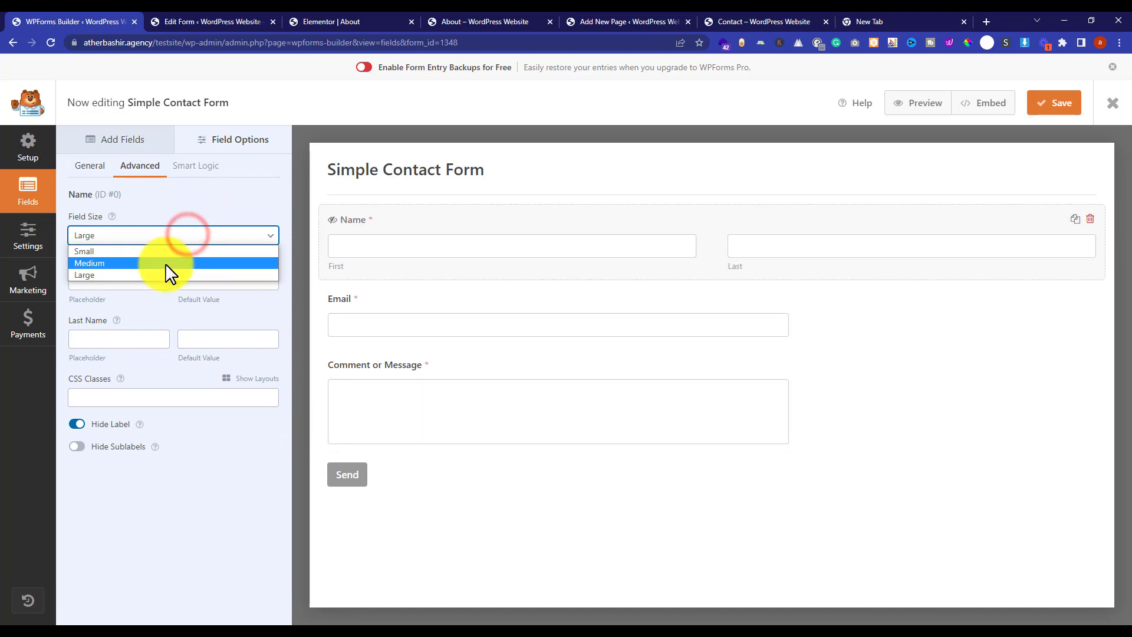
pyautogui.click(166, 266)
pyautogui.click(187, 235)
pyautogui.click(183, 251)
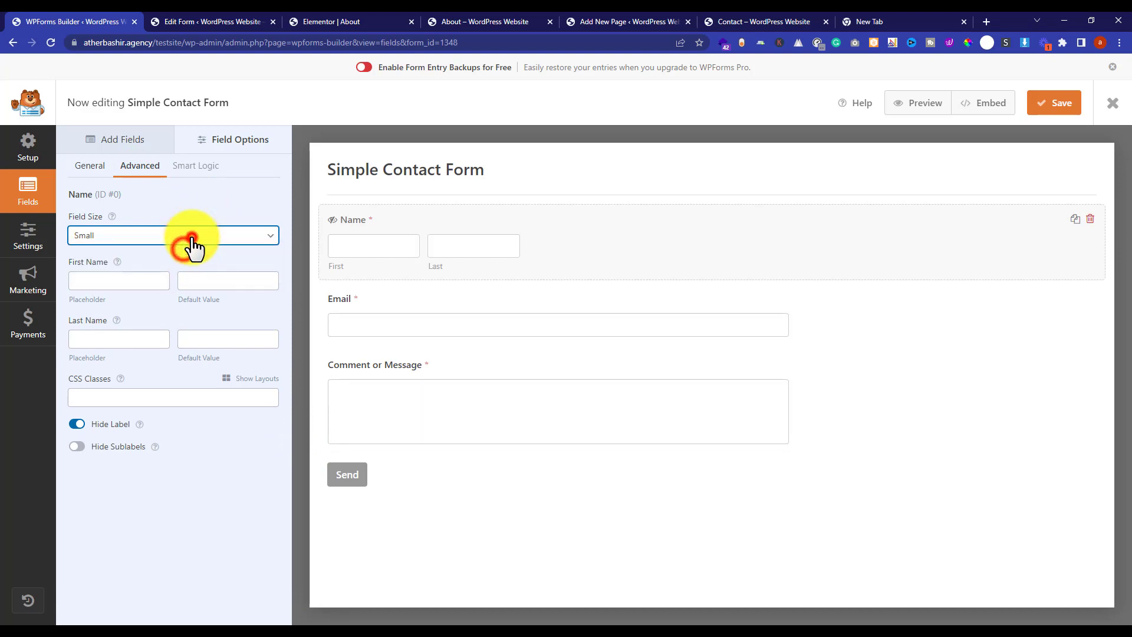
pyautogui.click(188, 237)
pyautogui.click(182, 275)
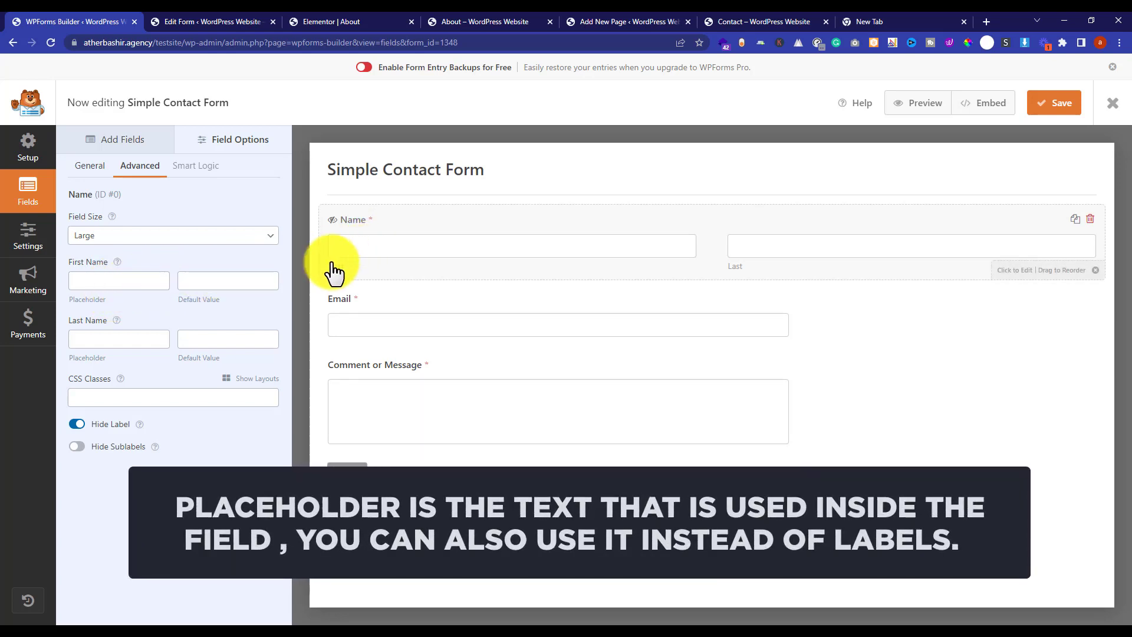
# - Set the First Name placeholder of the Name field to "Your Name Here"
pyautogui.click(109, 281)
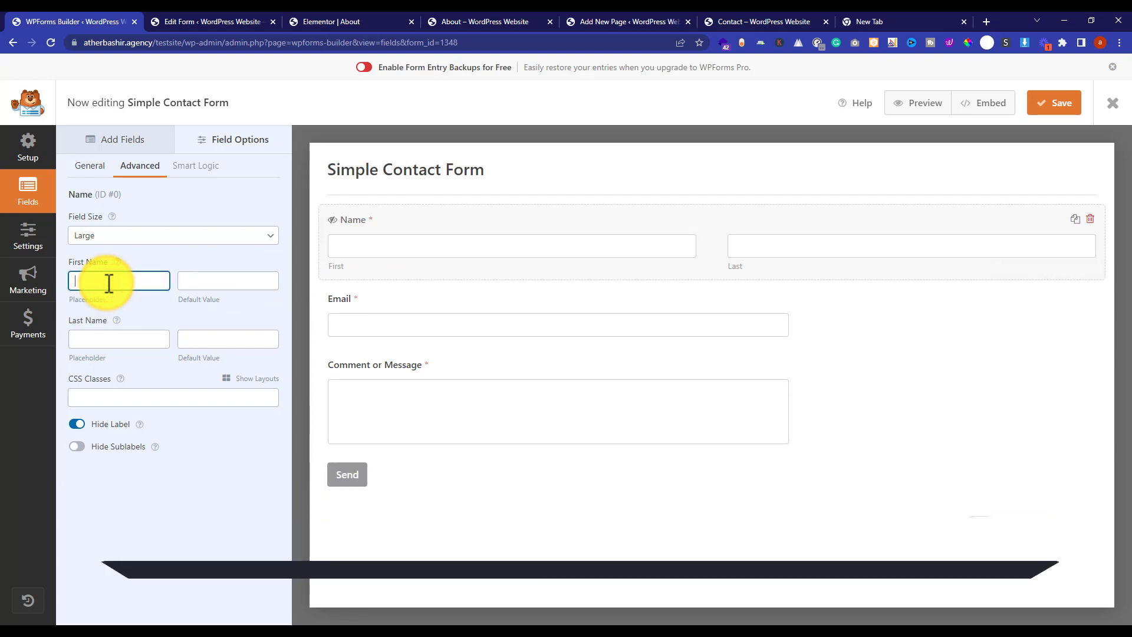
pyautogui.write('Yo')
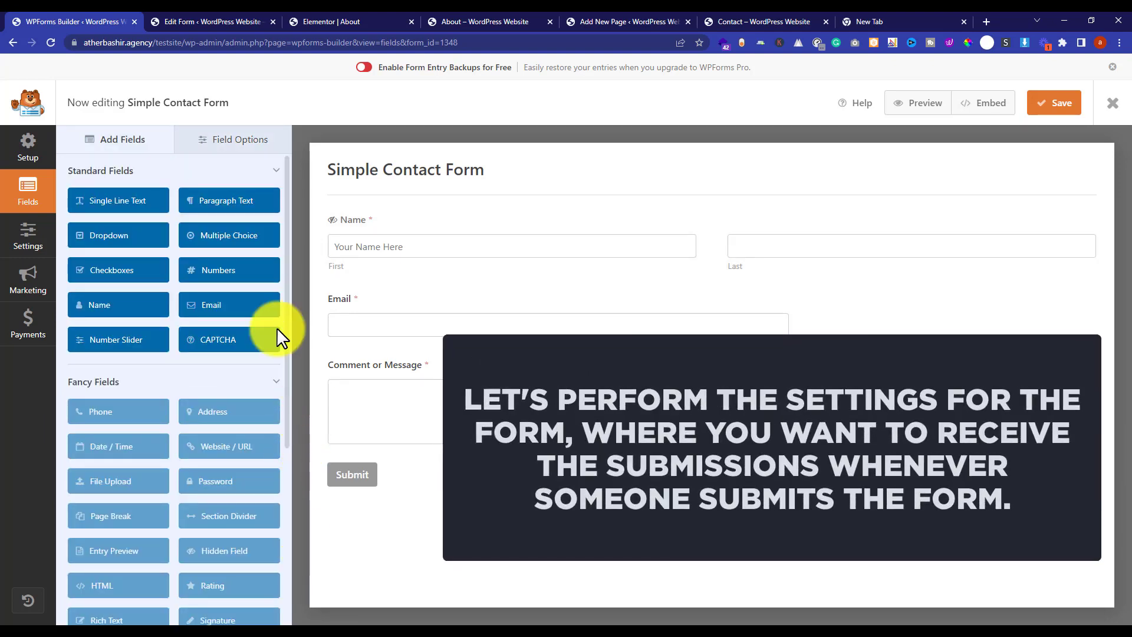
# - Try changing the submit button text to "Send" in the form's general settings, and undo the change
pyautogui.click(23, 245)
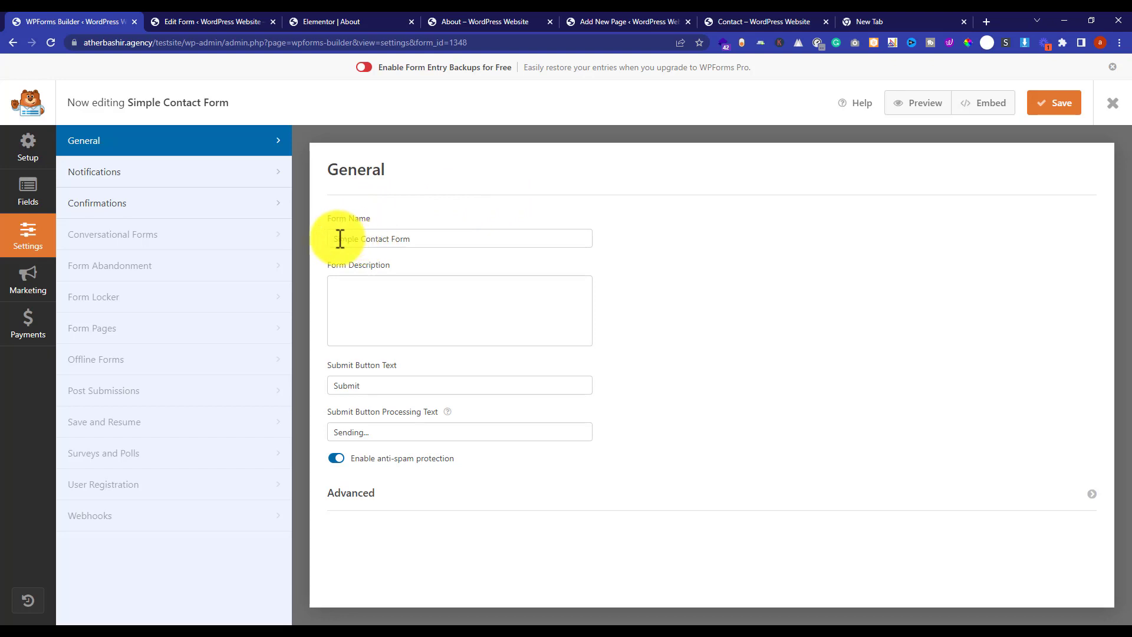
pyautogui.moveTo(337, 238); pyautogui.dragTo(682, 238)
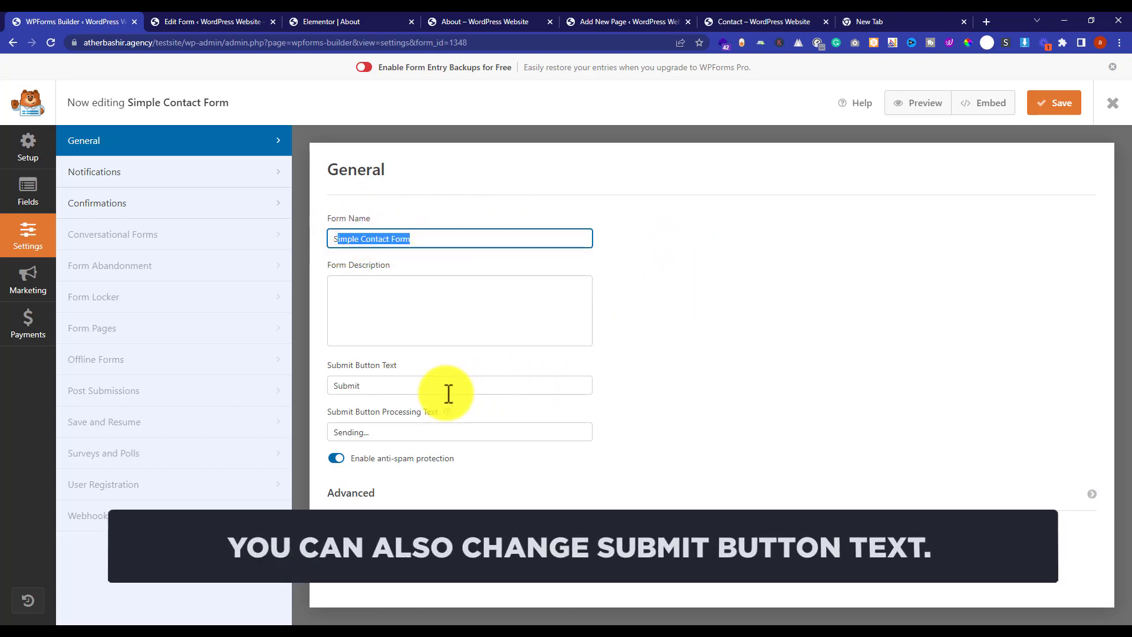
pyautogui.moveTo(411, 385); pyautogui.dragTo(322, 391)
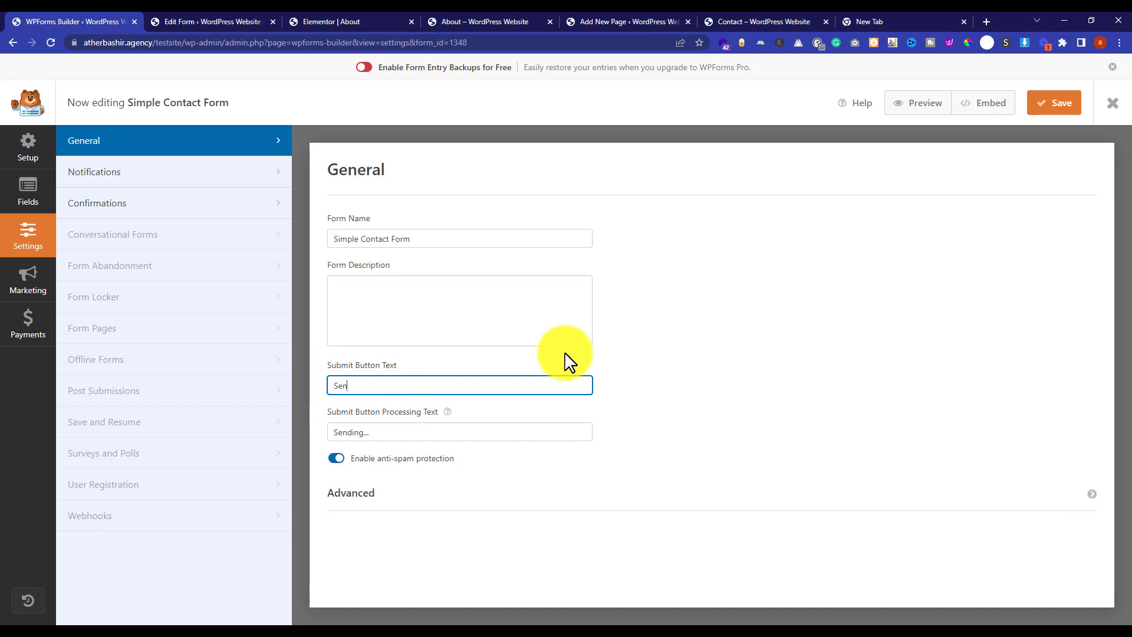
pyautogui.write('Send')
pyautogui.hotkey('ctrl', 'z')
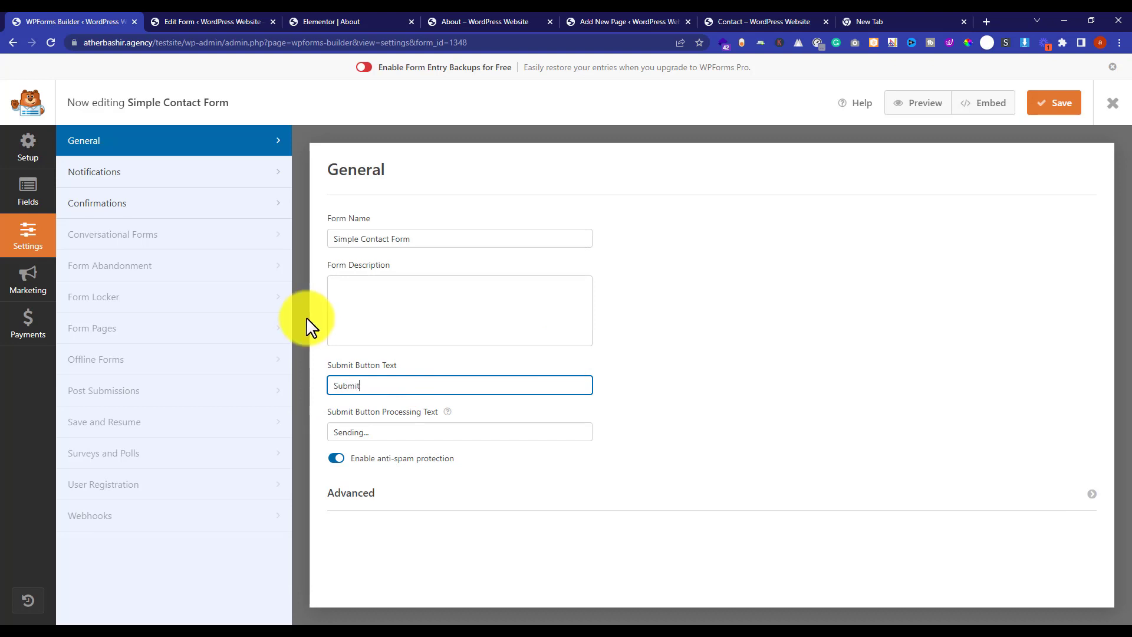
# - Review the form's default notification settings, including the Send To Email Address value
pyautogui.click(232, 172)
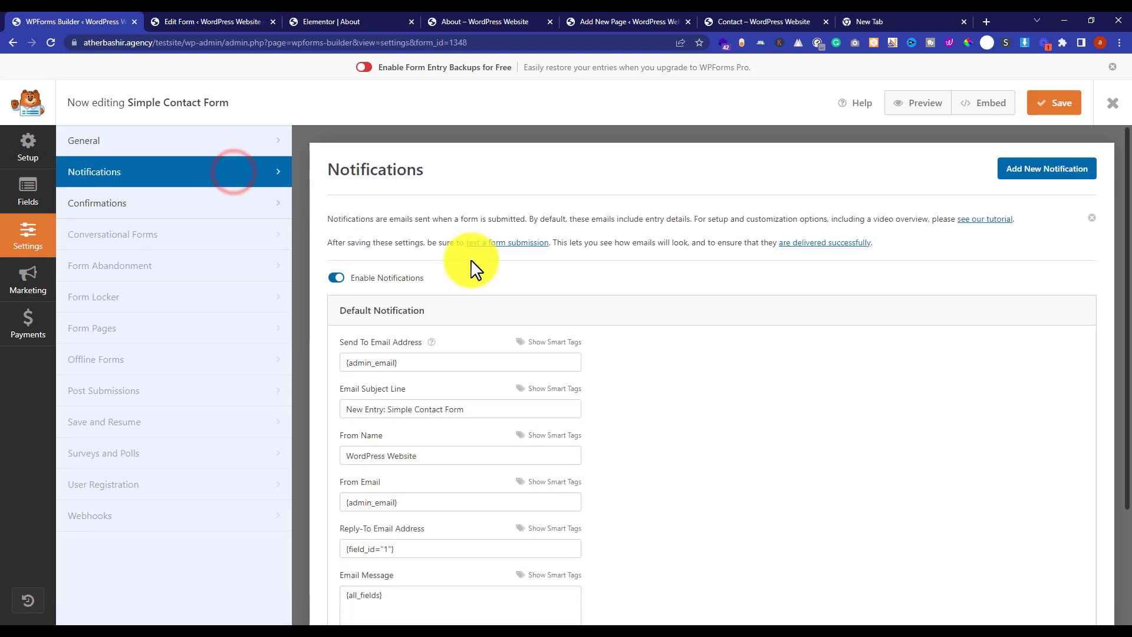
pyautogui.moveTo(468, 243); pyautogui.dragTo(476, 270)
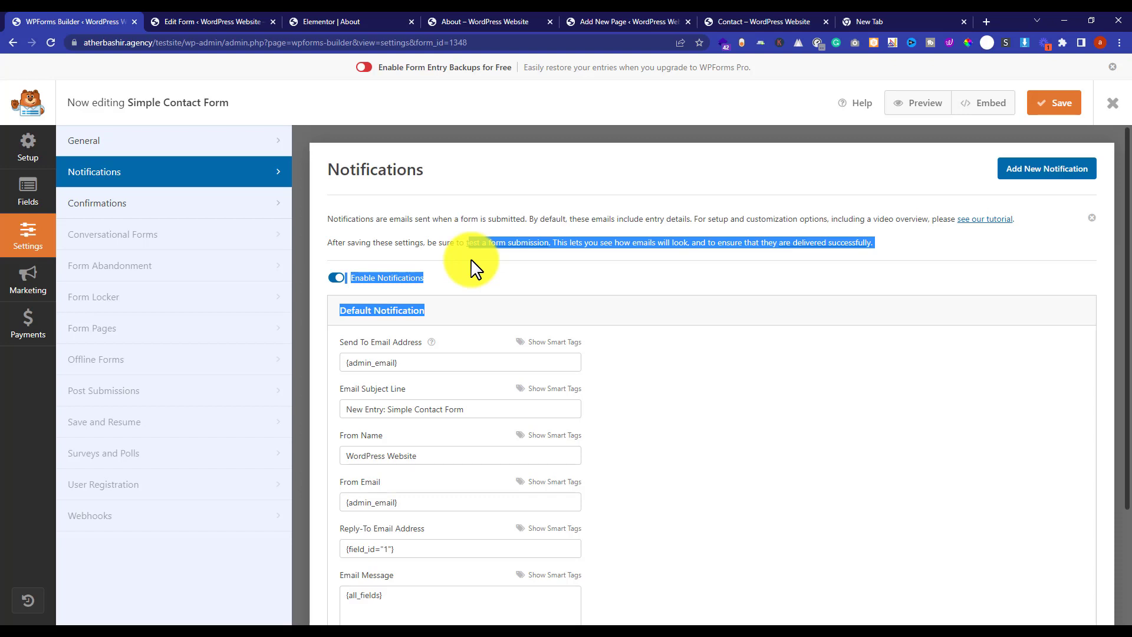
pyautogui.click(549, 277)
pyautogui.scroll(-3, 550, 277)
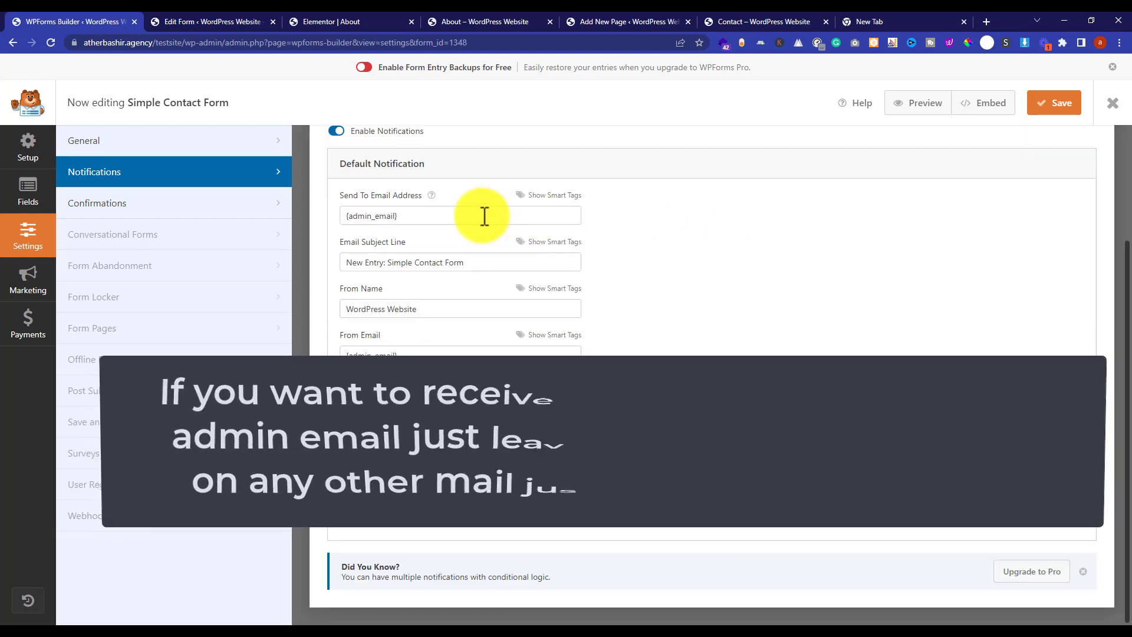
pyautogui.moveTo(482, 216); pyautogui.dragTo(346, 216)
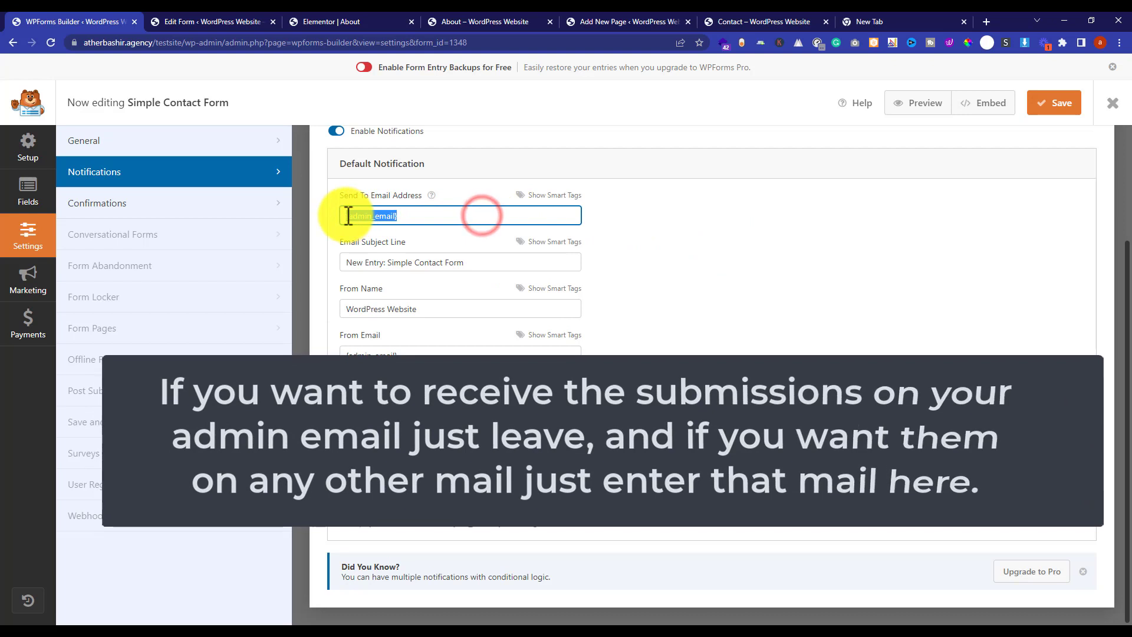
pyautogui.click(749, 216)
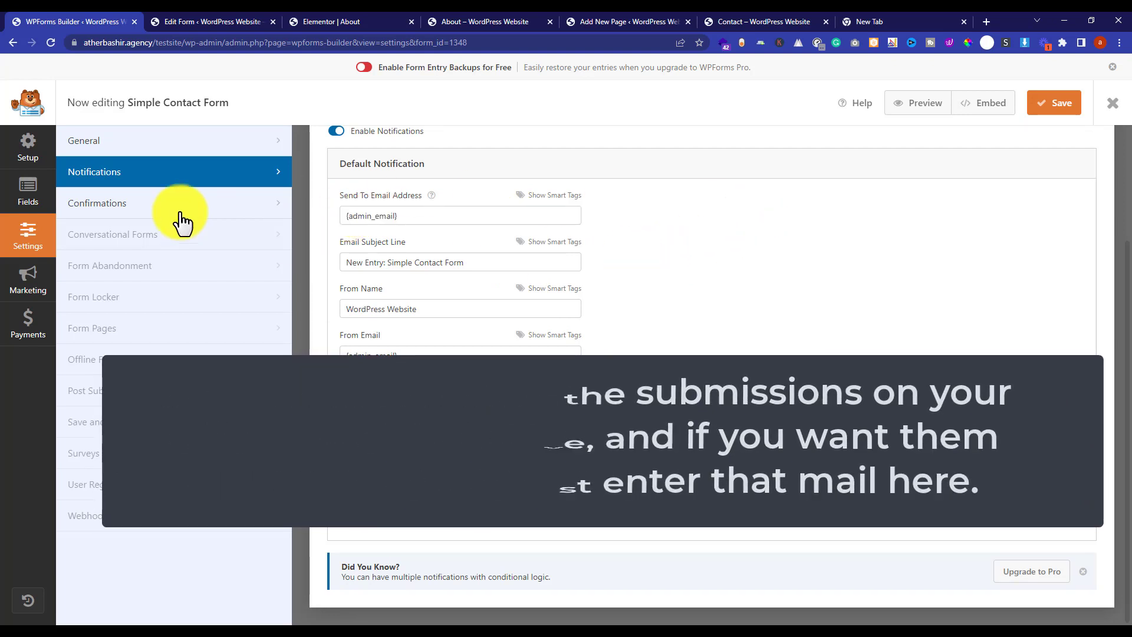
# - In the form's confirmation settings, try the Show Page type, and set the default confirmation type to Go to URL (Redirect)
pyautogui.click(165, 201)
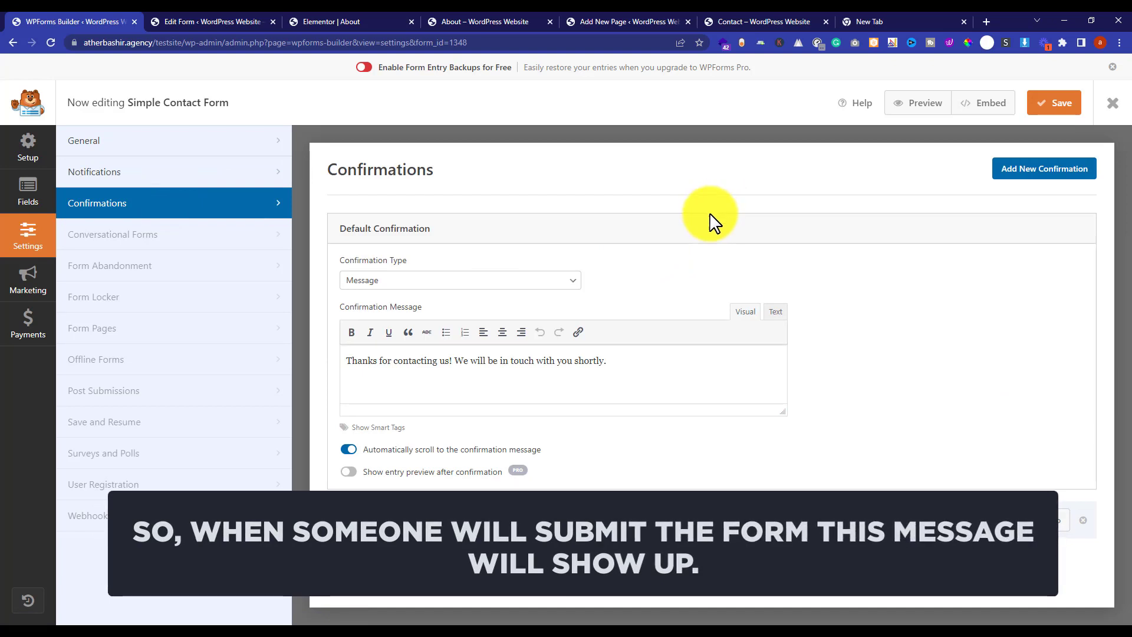
pyautogui.moveTo(437, 366); pyautogui.dragTo(539, 365)
pyautogui.click(556, 281)
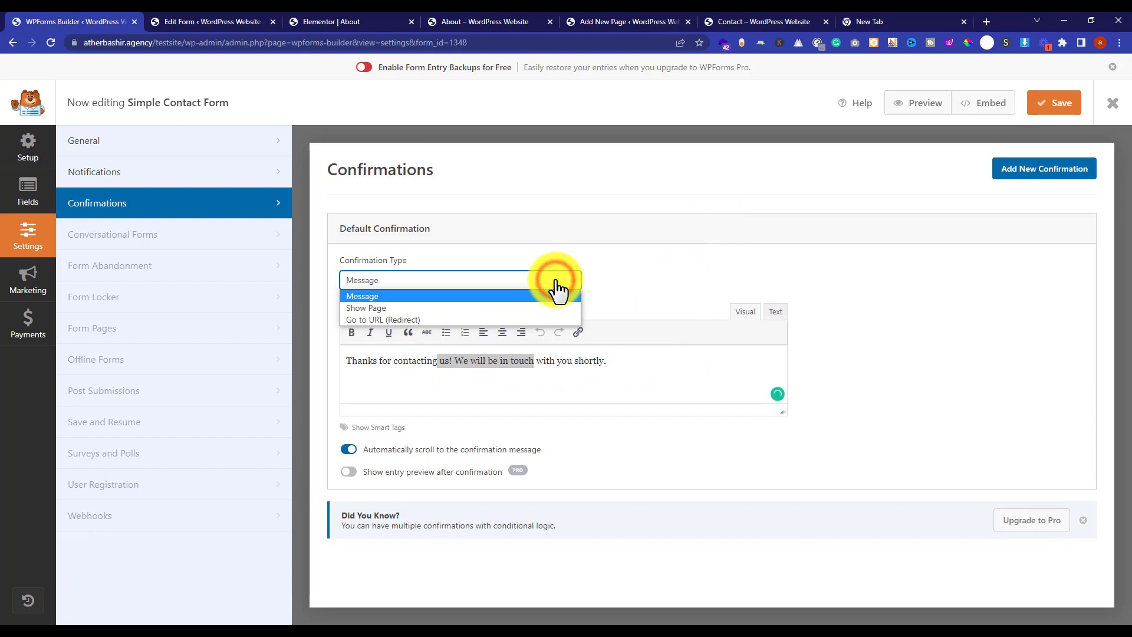
pyautogui.click(549, 306)
pyautogui.click(560, 282)
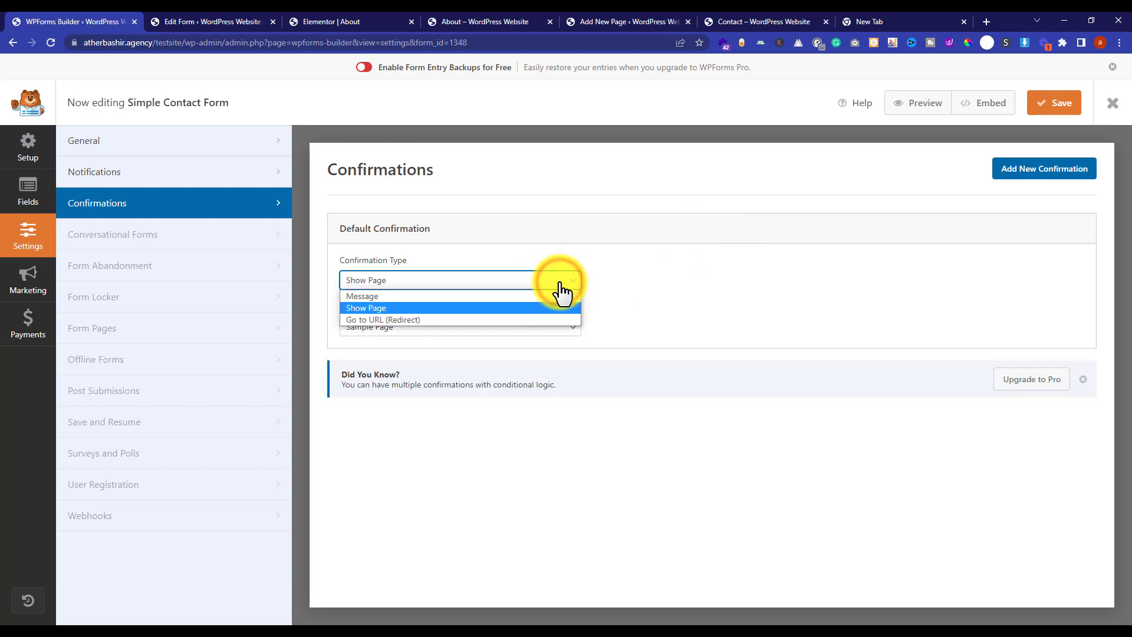
pyautogui.click(554, 323)
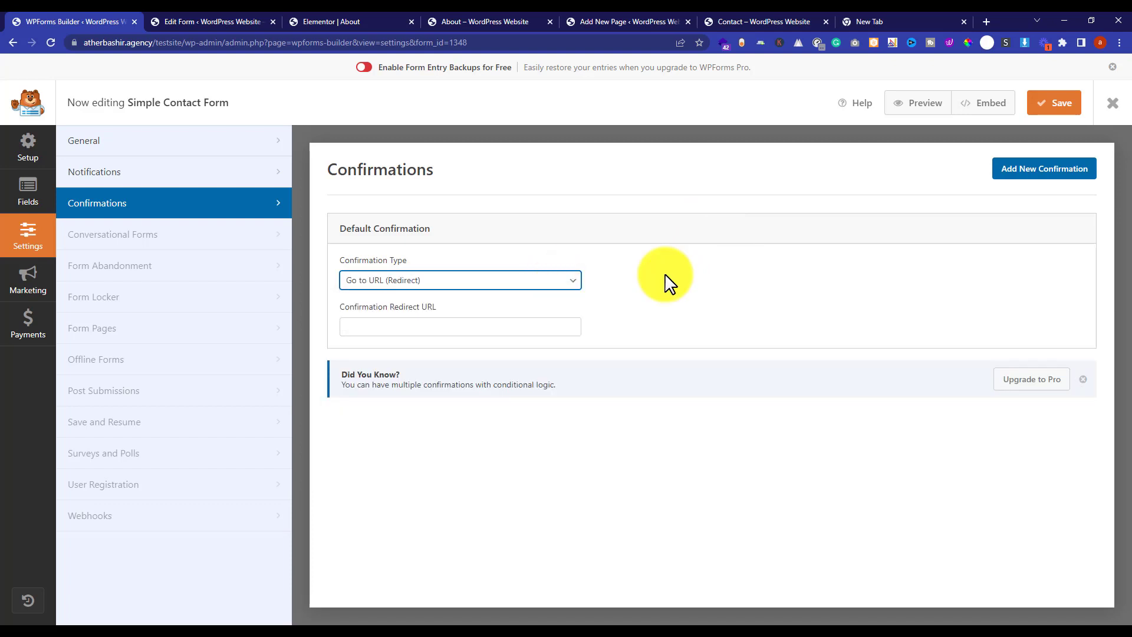
pyautogui.click(671, 283)
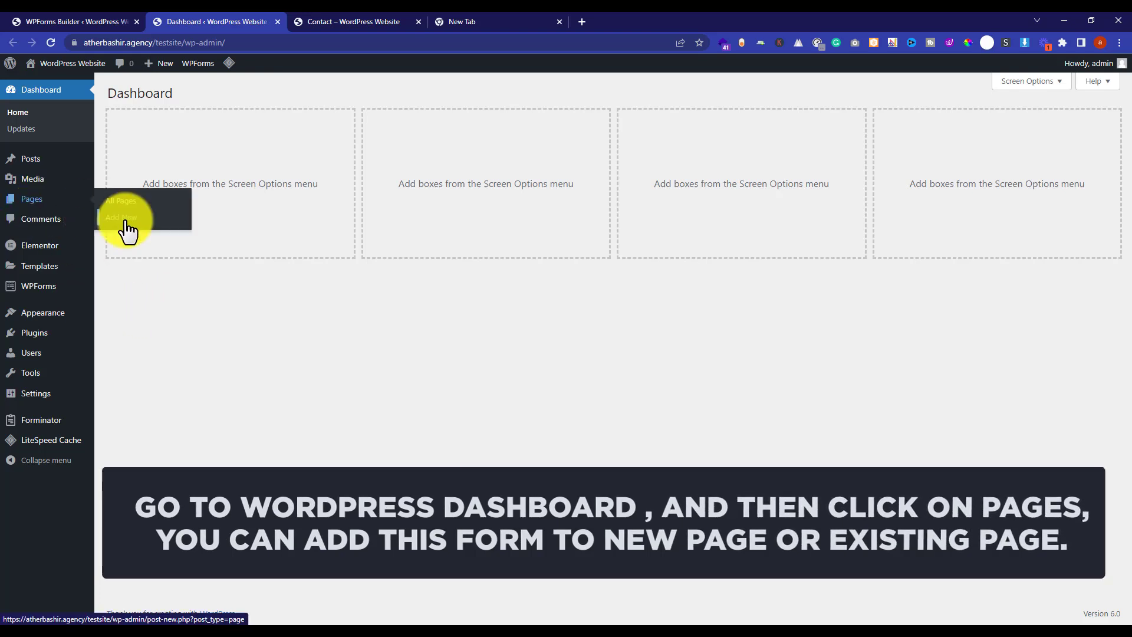
# - Create a new page from the WordPress dashboard and add a Shortcode block to it
pyautogui.middleClick(127, 223)
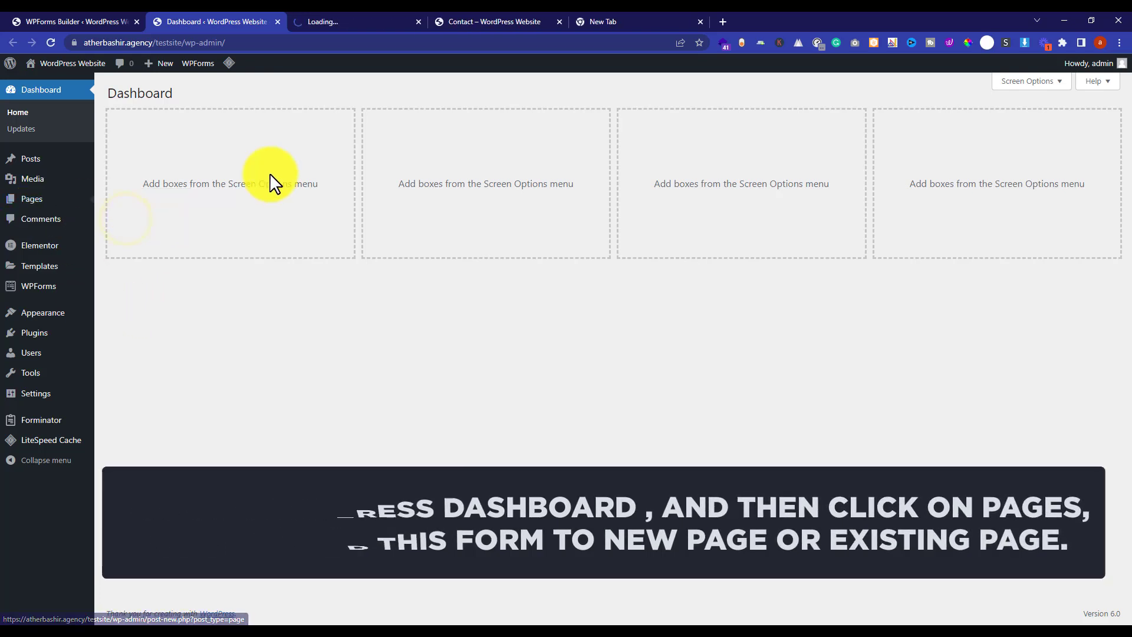
pyautogui.click(337, 21)
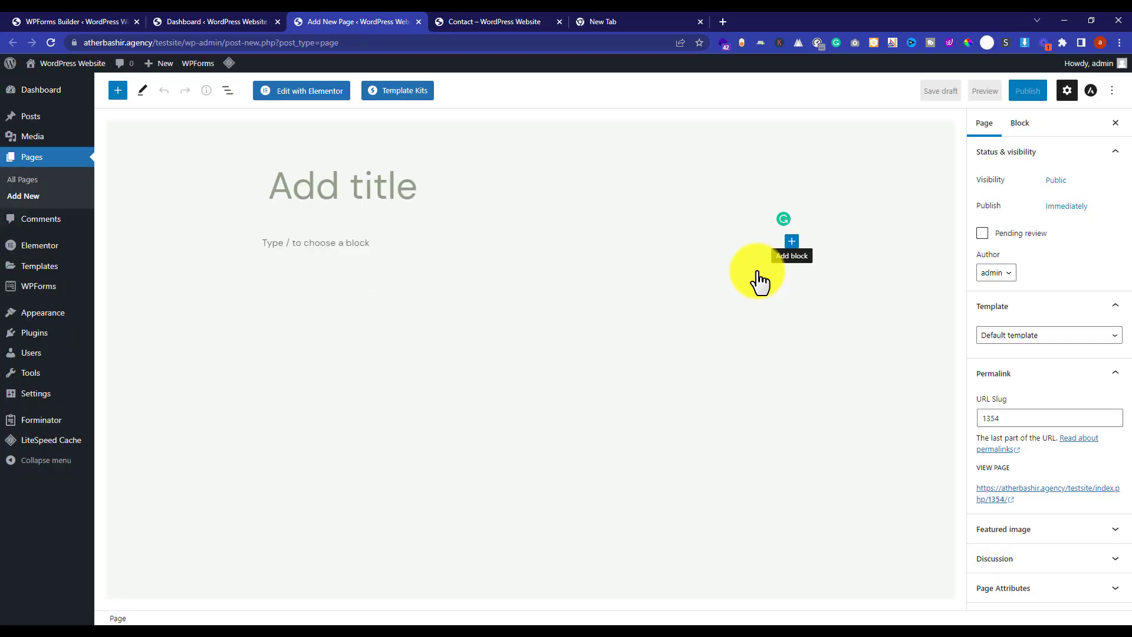
pyautogui.click(757, 274)
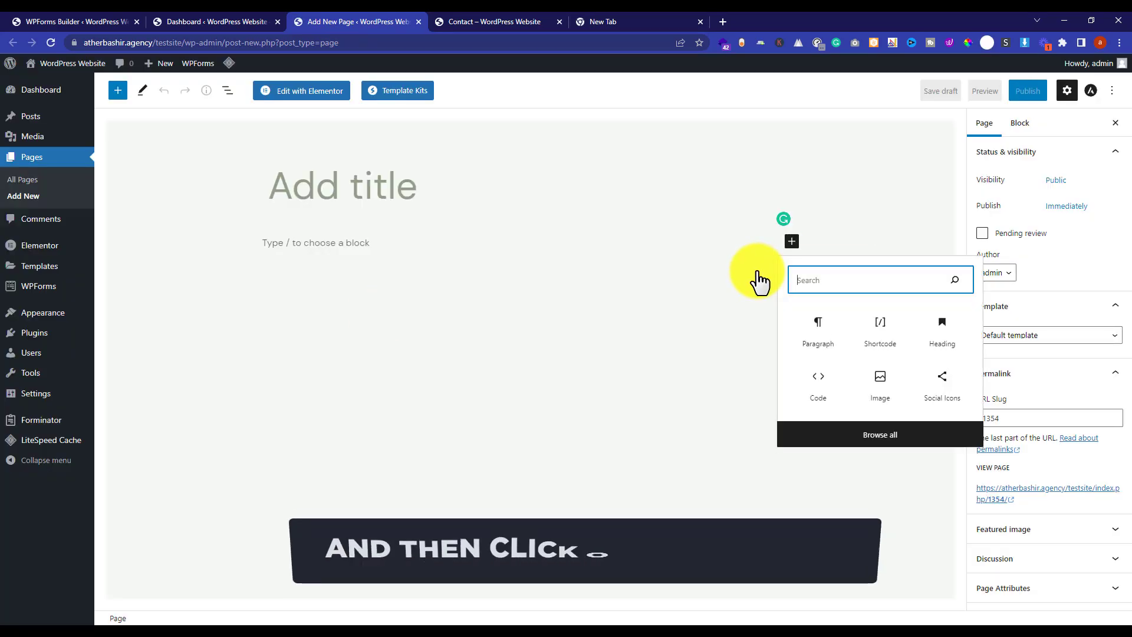
pyautogui.click(880, 330)
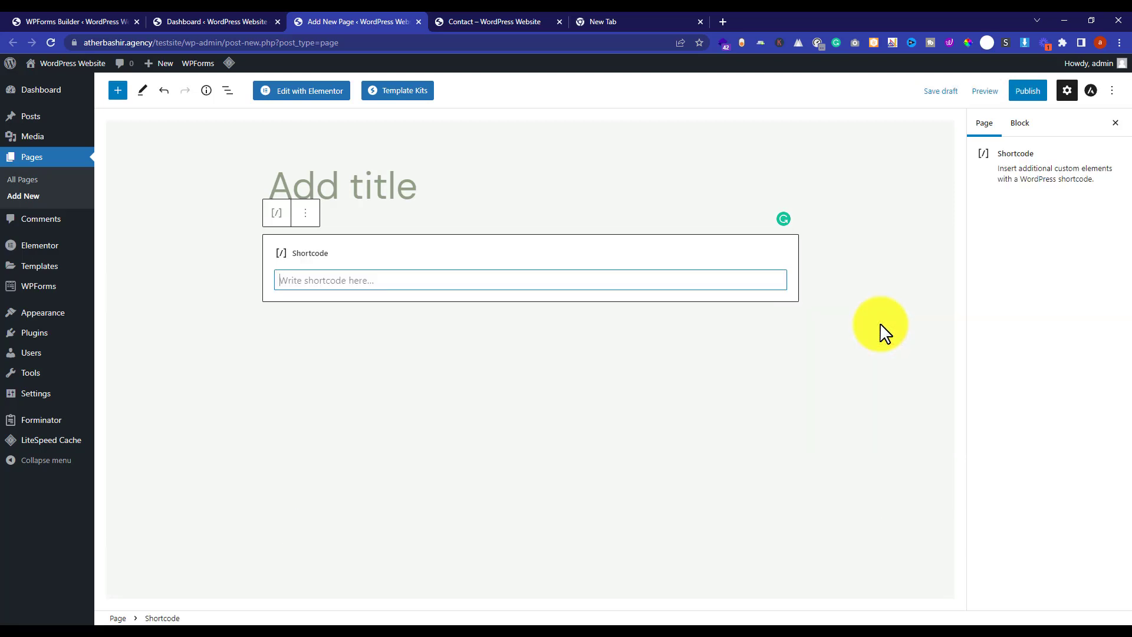
pyautogui.click(880, 330)
# - Return to the form builder and copy the embed shortcode of Simple Contact Form
pyautogui.click(101, 22)
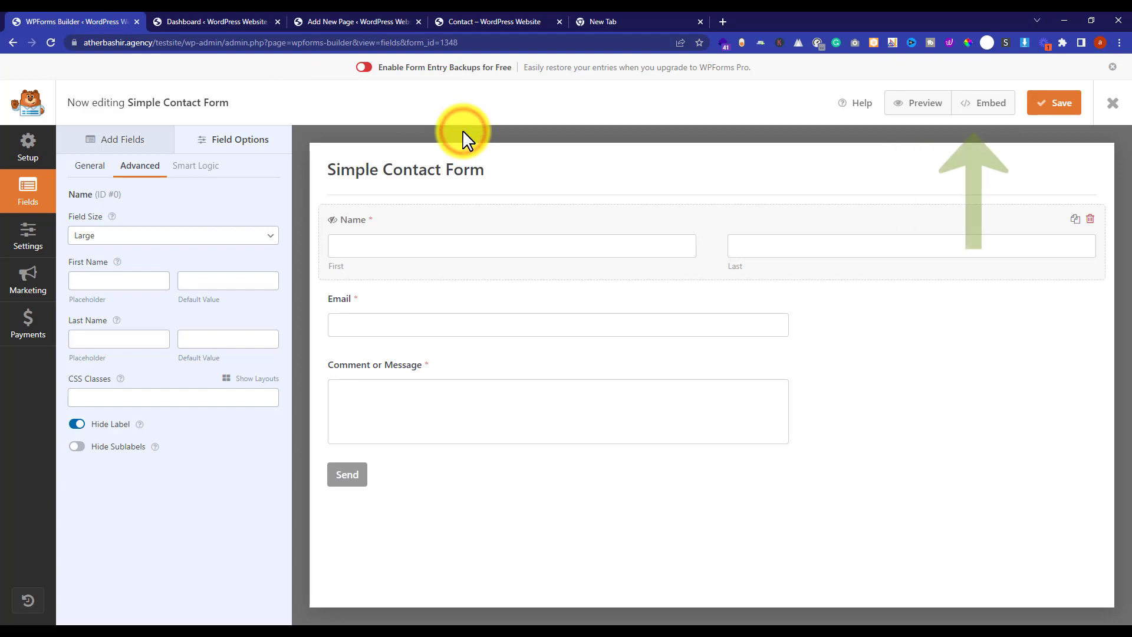
pyautogui.click(985, 103)
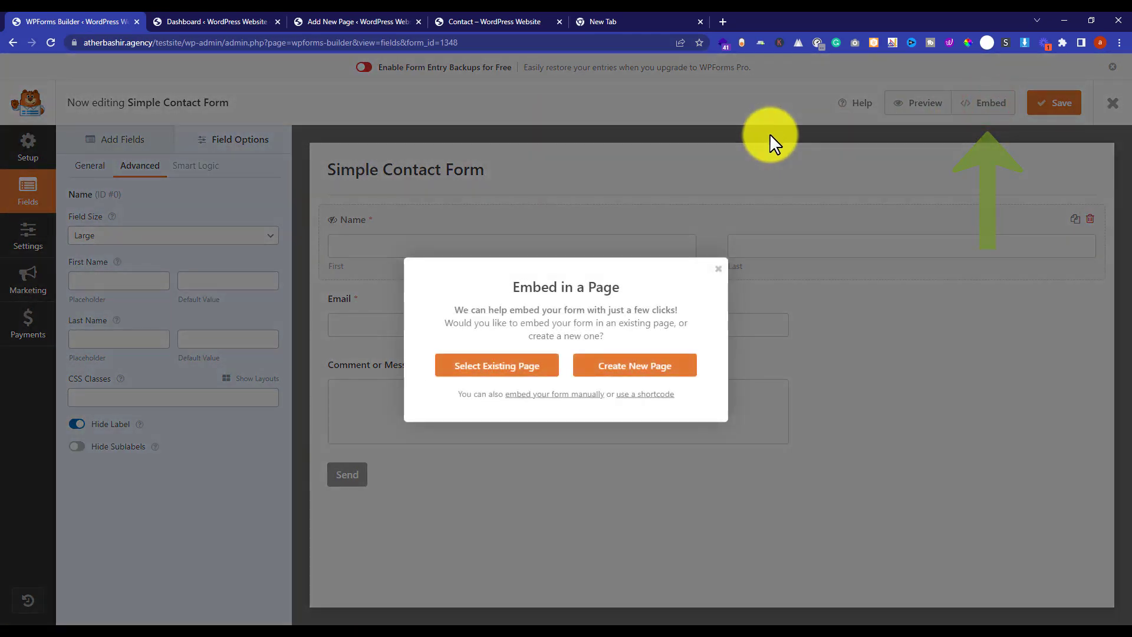
pyautogui.click(656, 394)
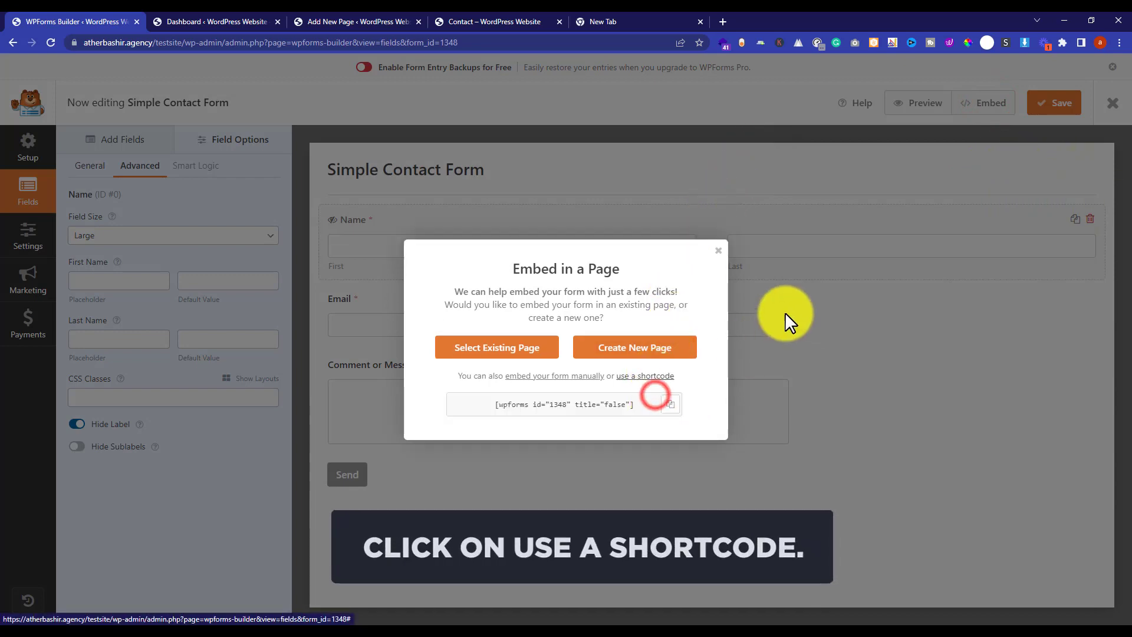
pyautogui.click(671, 403)
pyautogui.hotkey('ctrl', 'c')
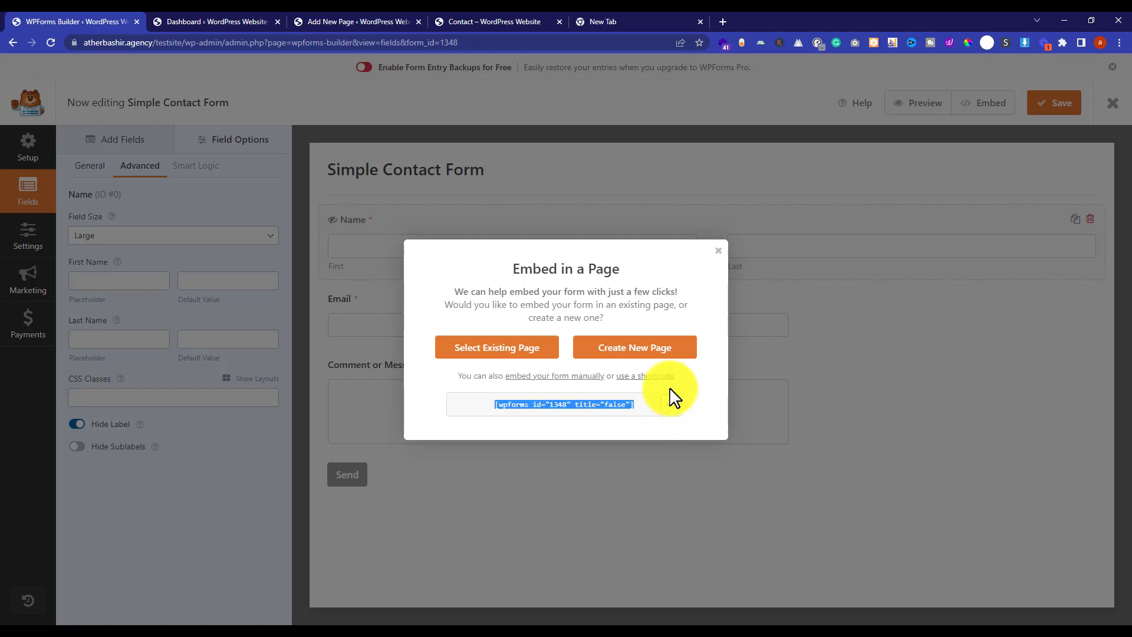
# - Paste the shortcode [wpforms id="1348" title="false"] into the Shortcode block on the new page
pyautogui.click(340, 12)
pyautogui.click(448, 280)
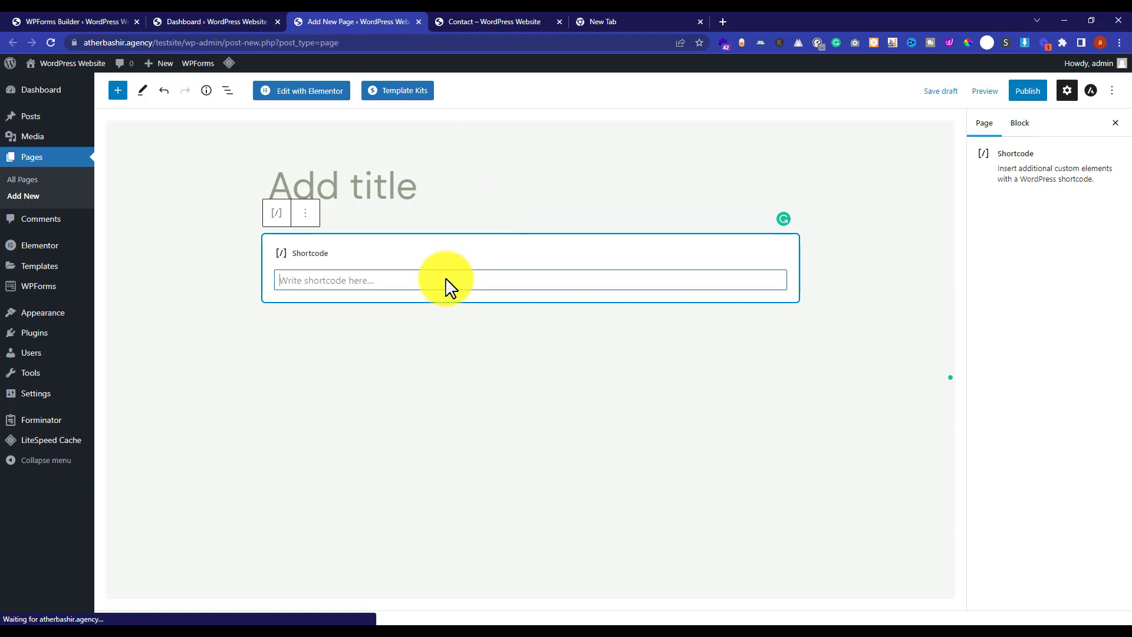
pyautogui.hotkey('ctrl', 'v')
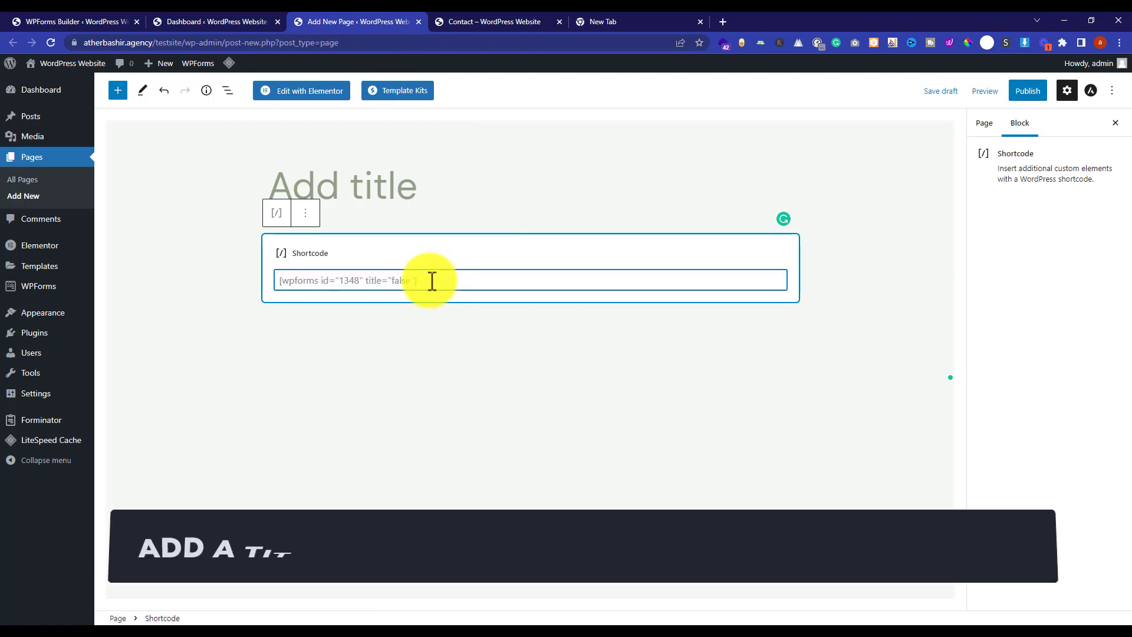
# - Title the new page "Contact"
pyautogui.click(432, 183)
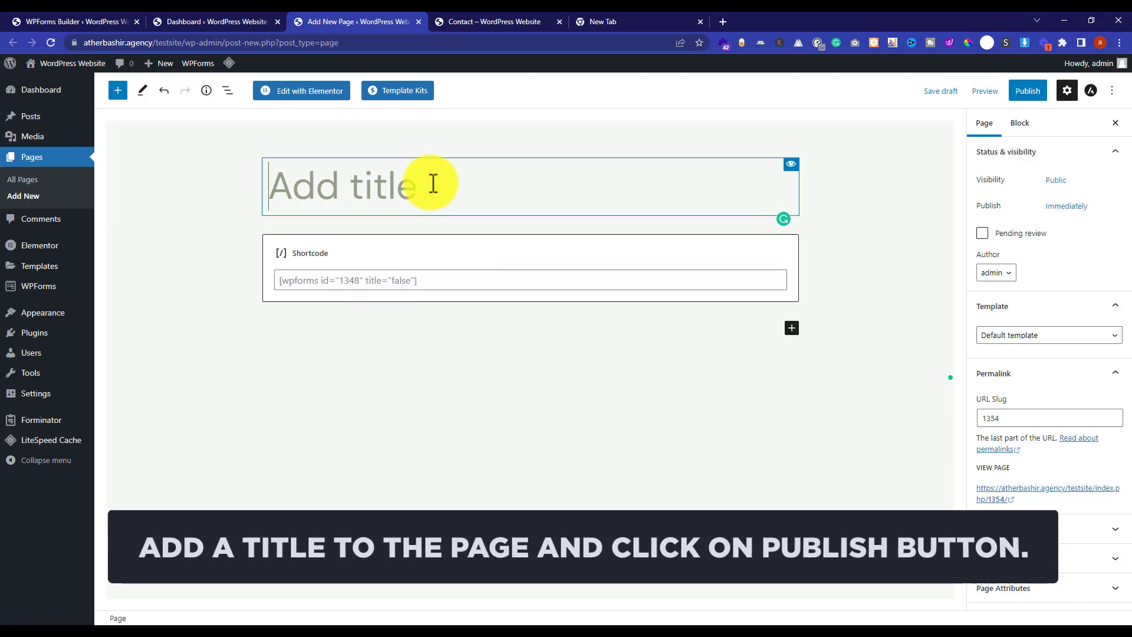
pyautogui.write('Conta')
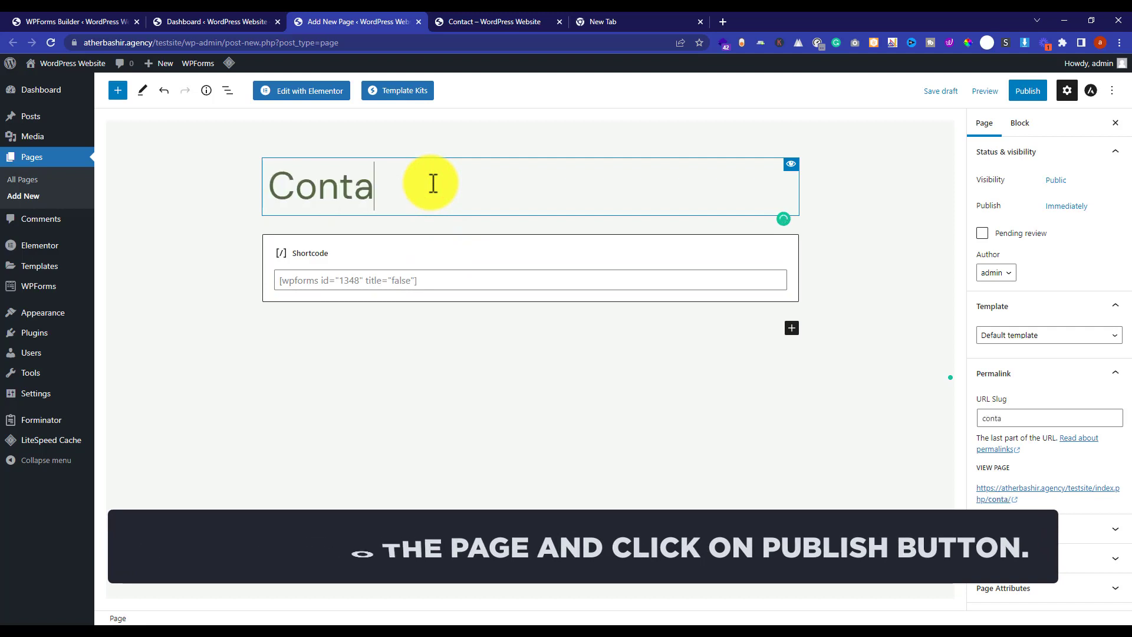
pyautogui.write('ct')
pyautogui.click(761, 143)
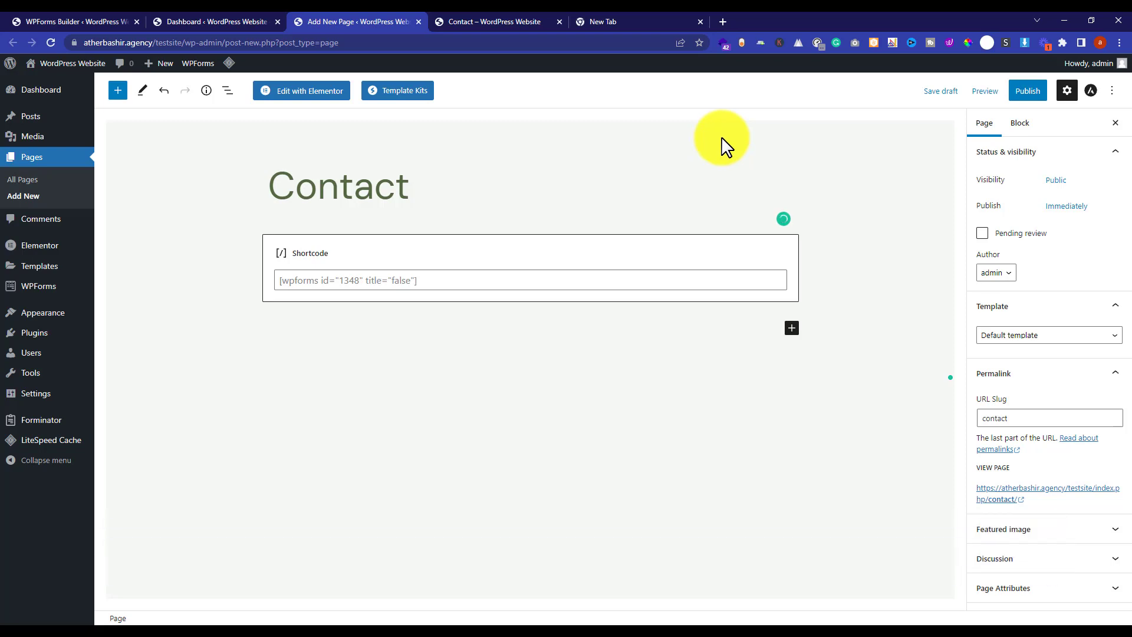
# - From the site's list of pages, open the About page for editing with Elementor
pyautogui.click(234, 22)
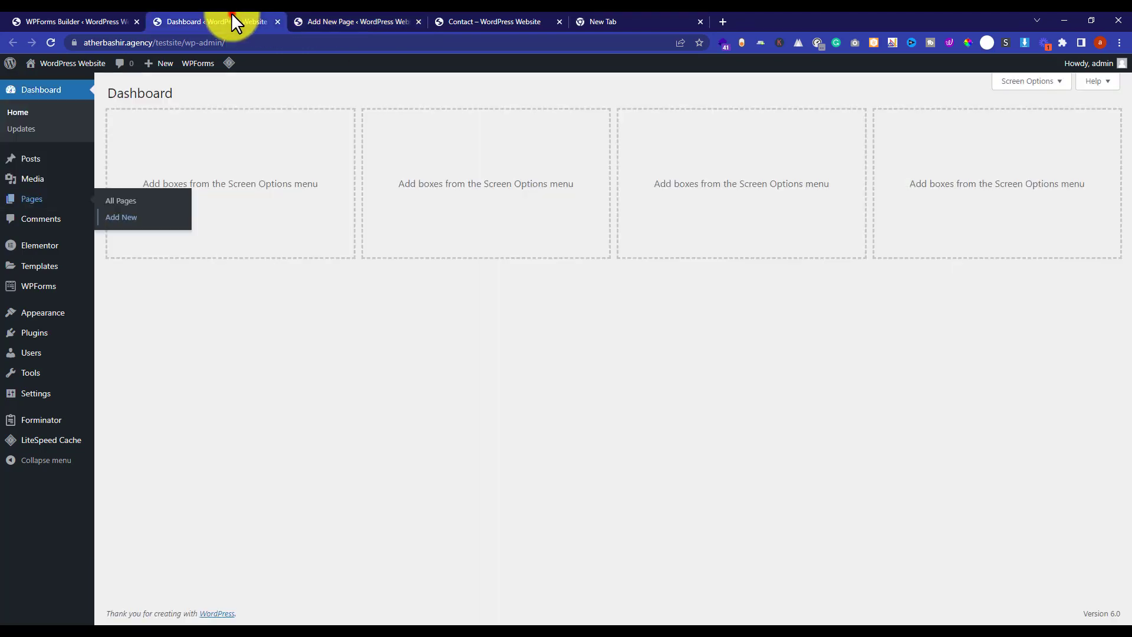
pyautogui.click(123, 200)
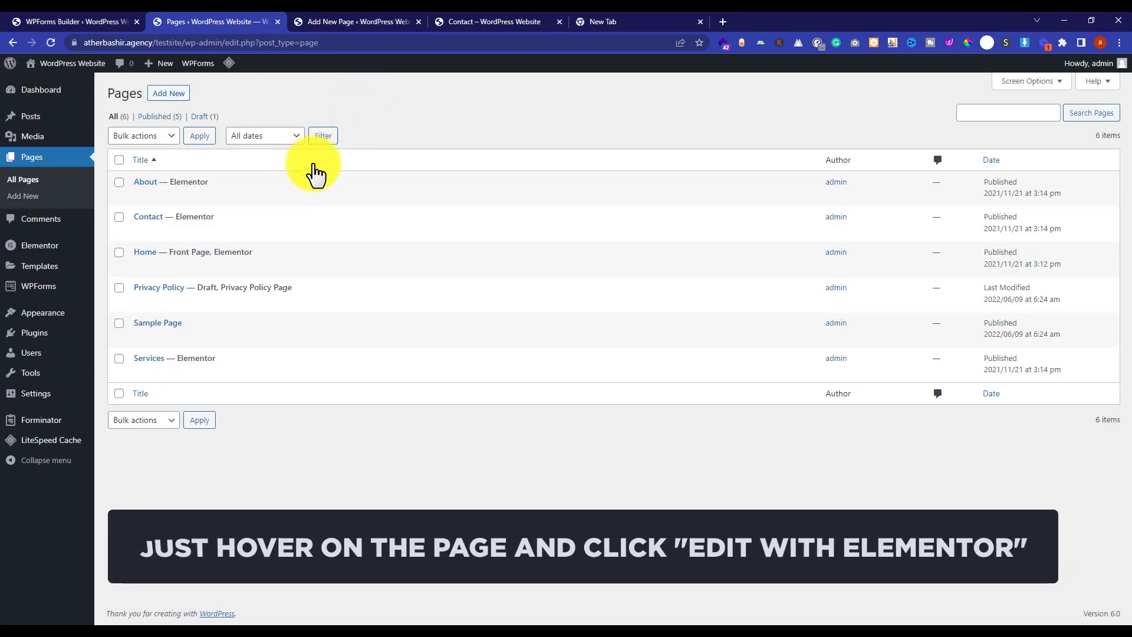
pyautogui.moveTo(235, 197)
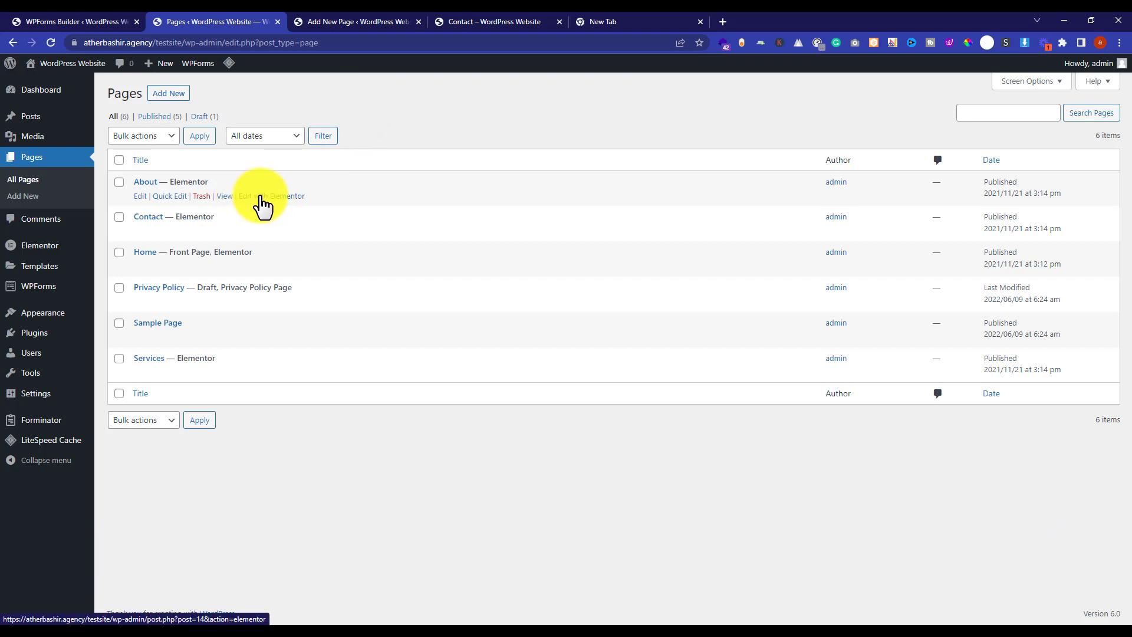
pyautogui.click(272, 199)
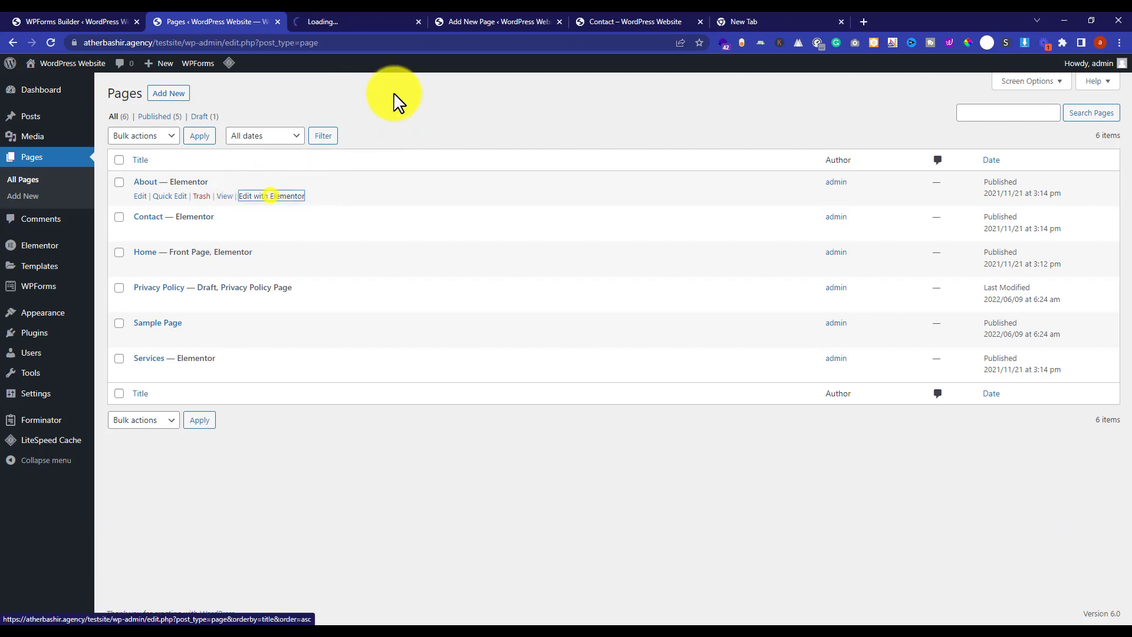
pyautogui.click(347, 21)
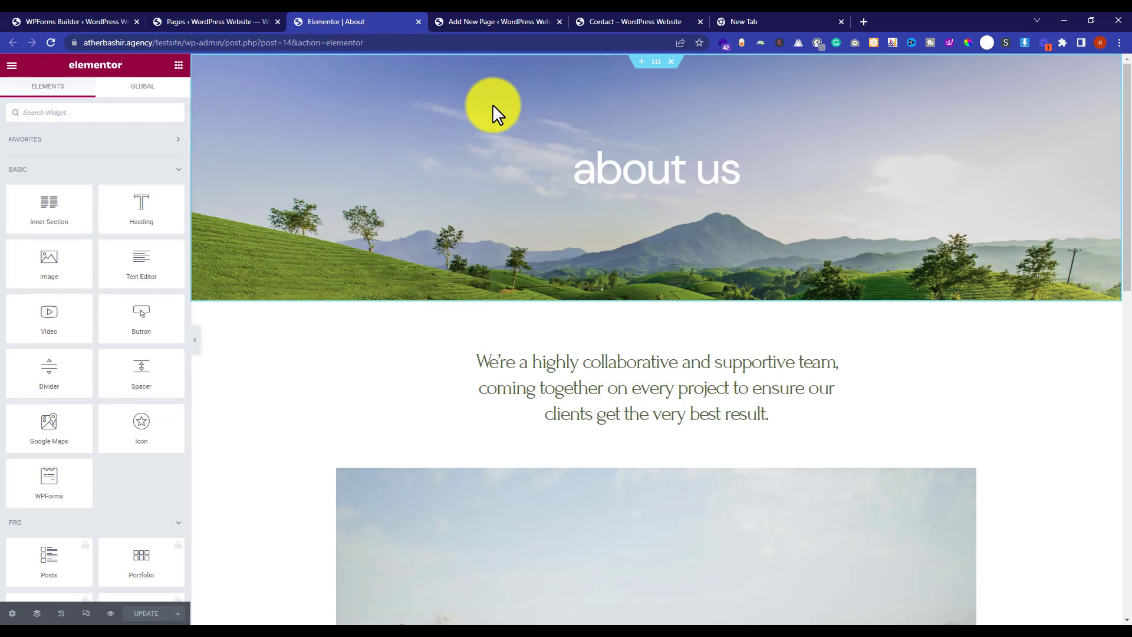
# - Add a single-column section below the testimonial at the end of the About page
pyautogui.scroll(-15, 493, 104)
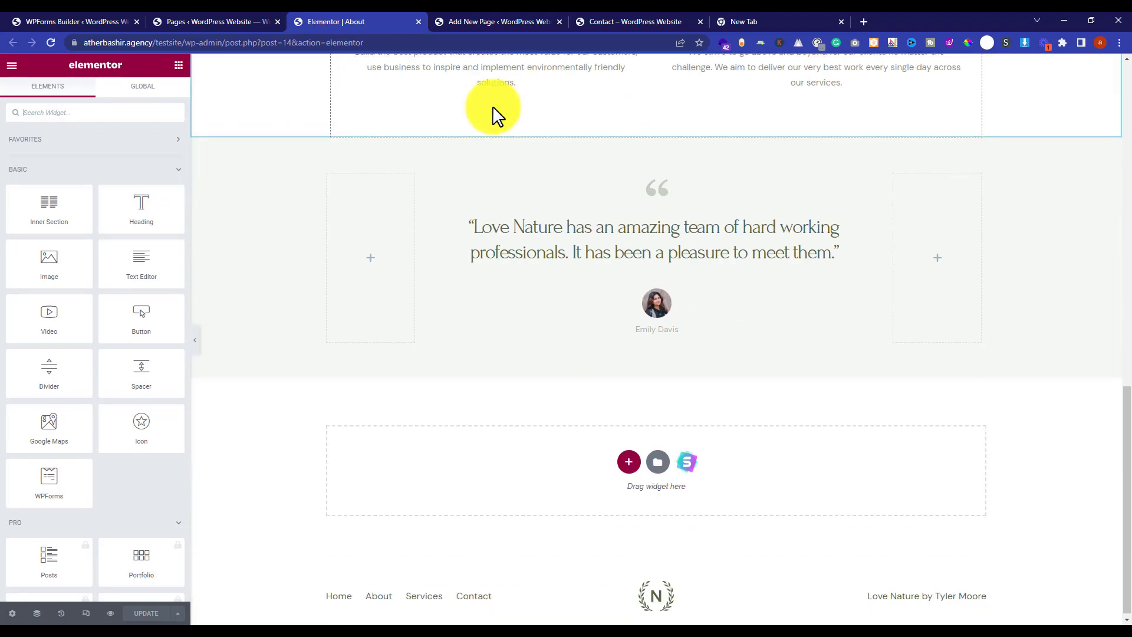
pyautogui.click(629, 460)
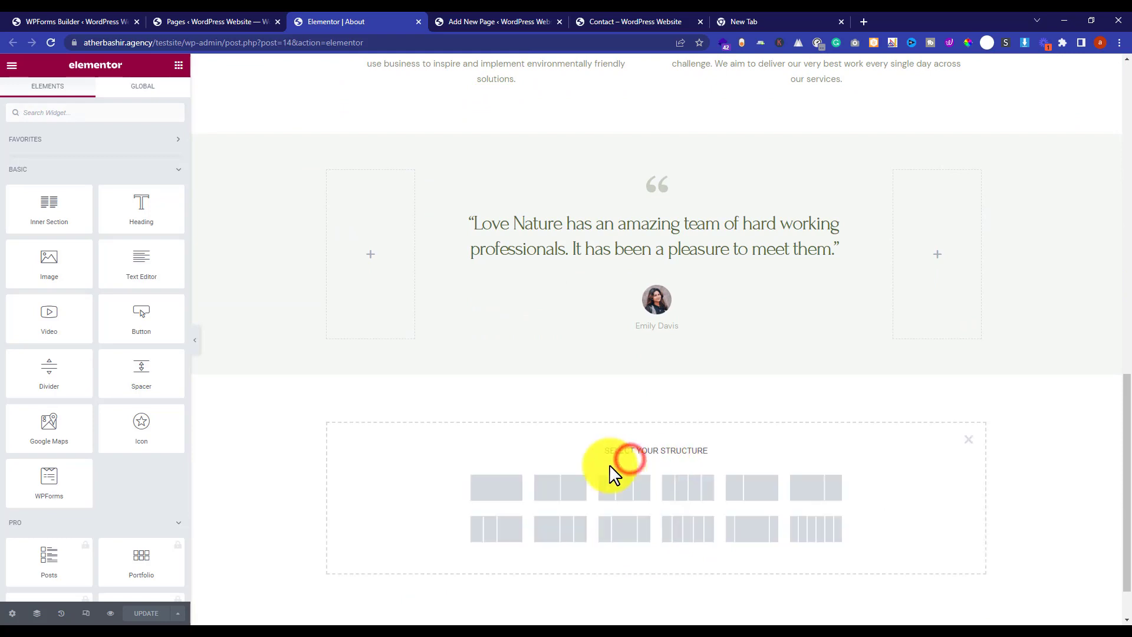
pyautogui.click(507, 485)
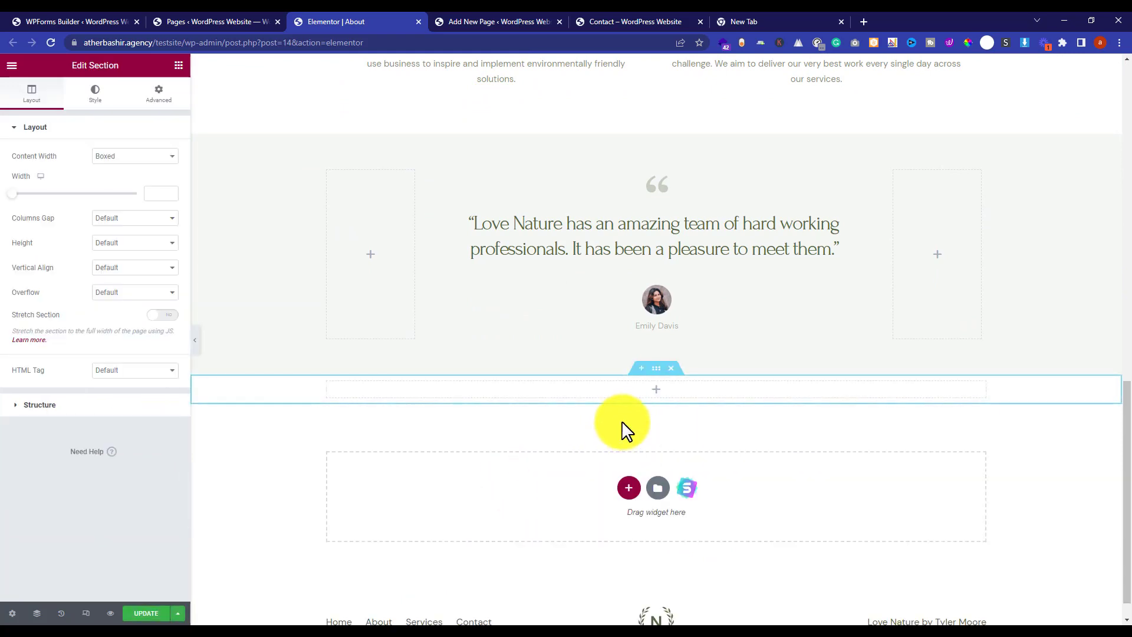
# - Search the widgets for "wp" and place the WPForms widget in the new empty section
pyautogui.click(658, 390)
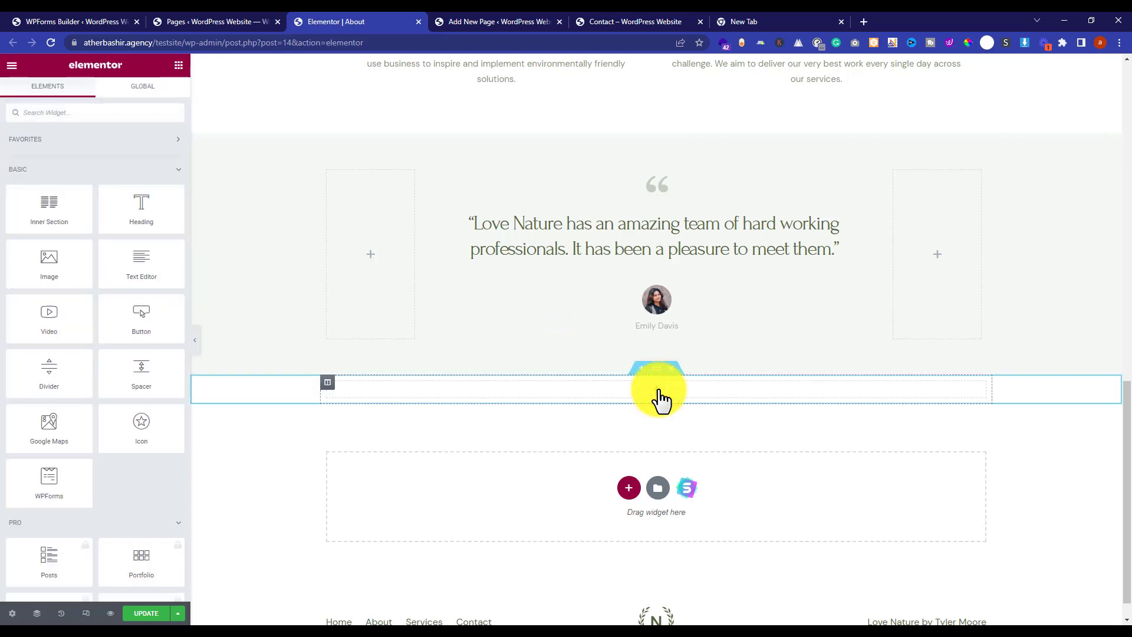
pyautogui.click(67, 113)
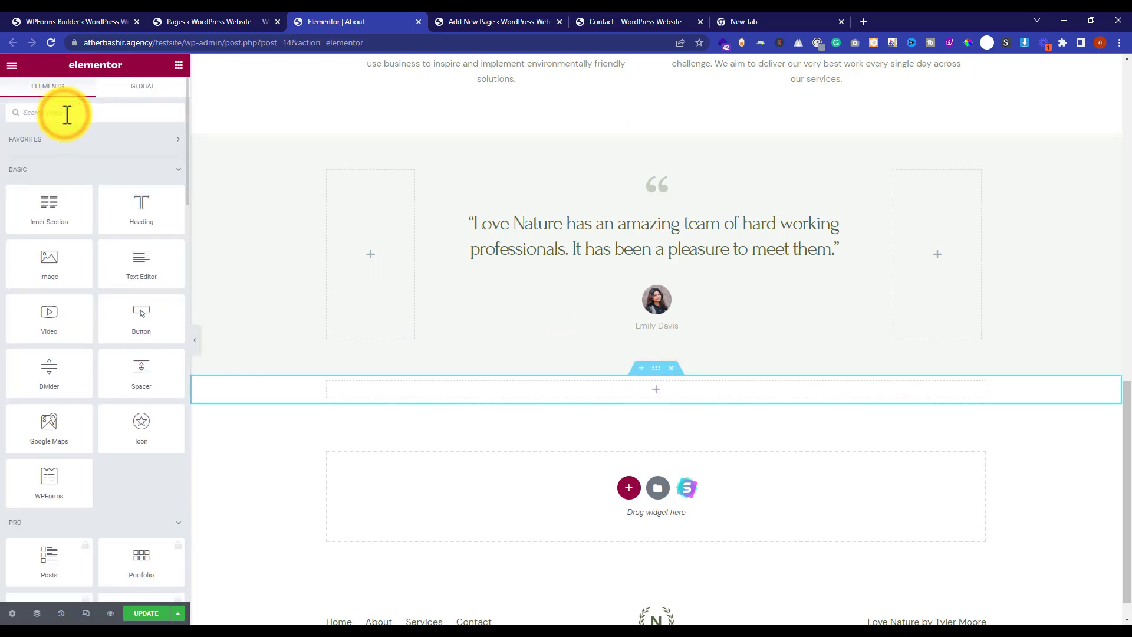
pyautogui.write('wp')
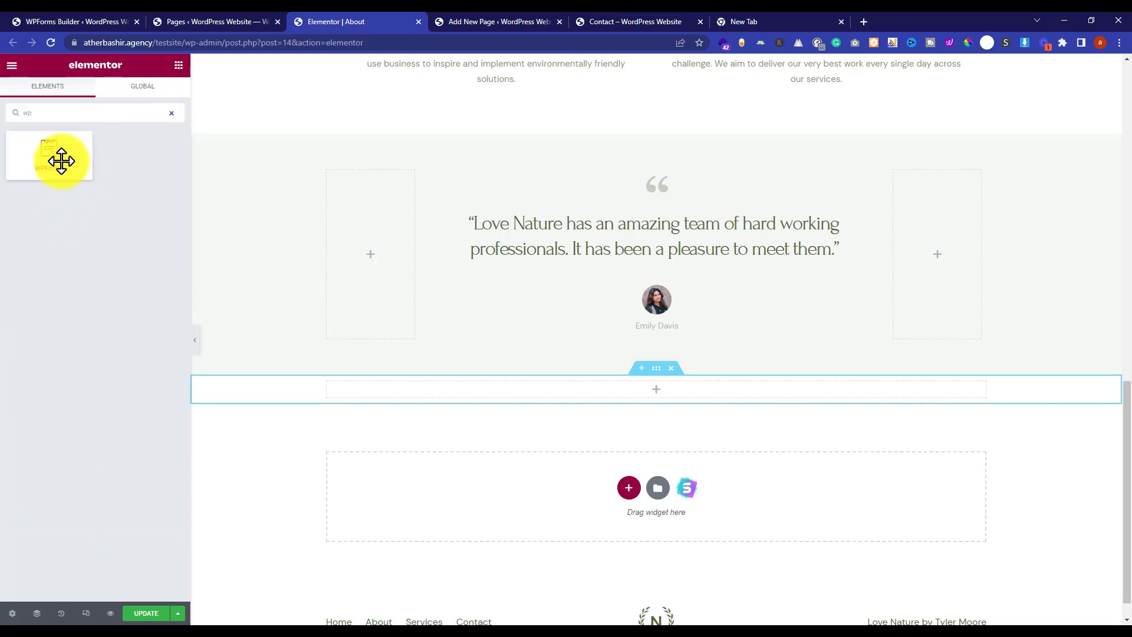
pyautogui.moveTo(60, 159); pyautogui.dragTo(638, 395)
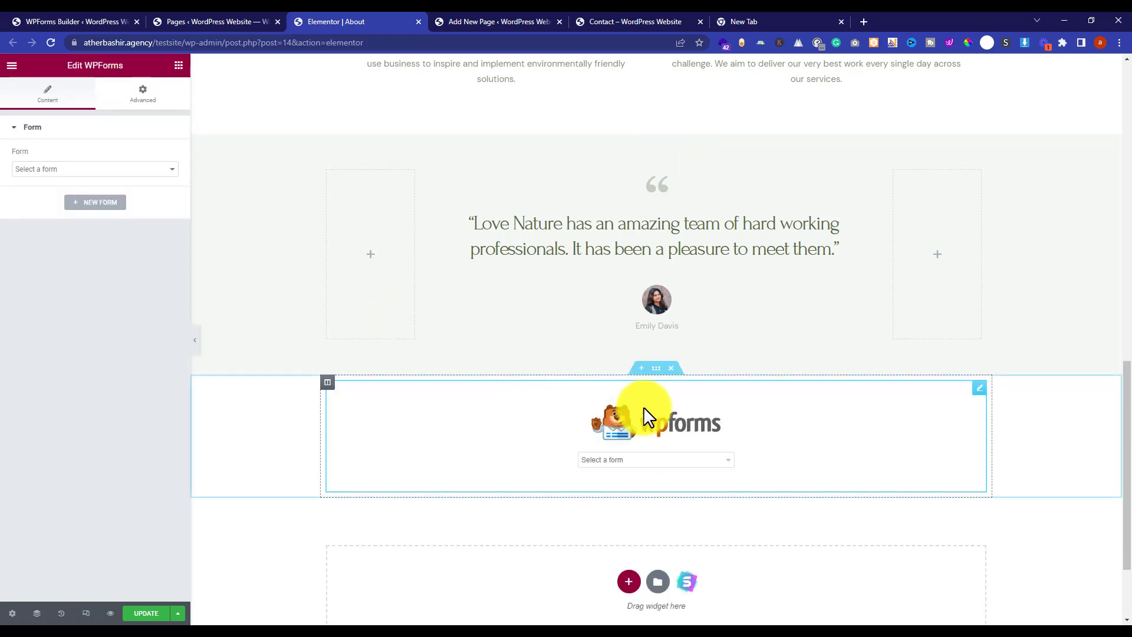
# - Choose "Simple Contact Form" as the form shown by the WPForms widget on the About page
pyautogui.click(87, 171)
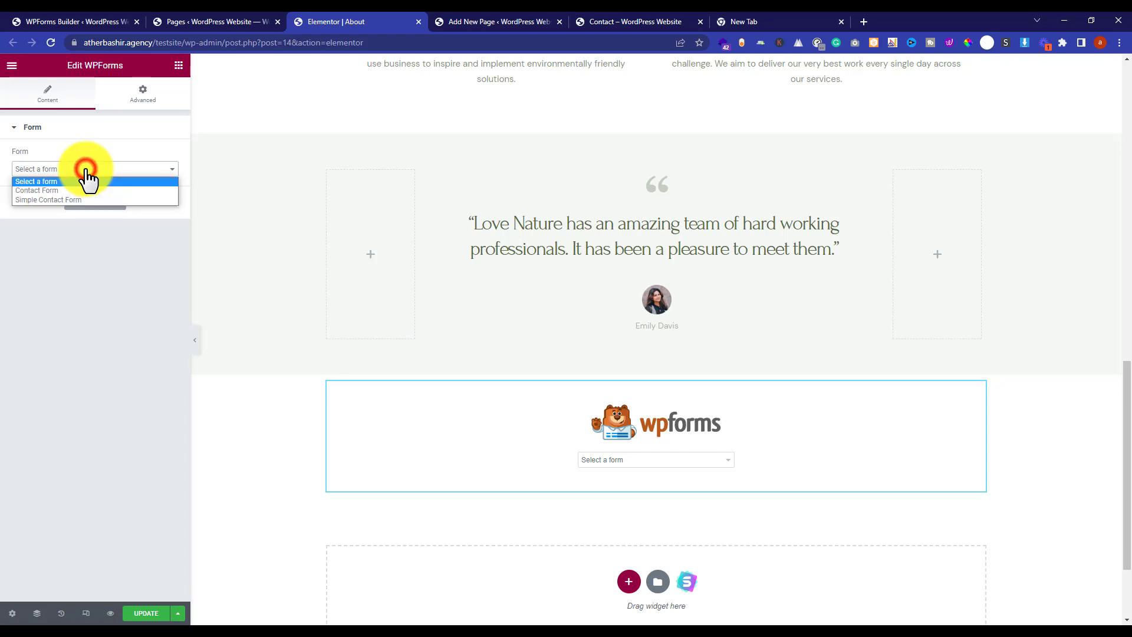
pyautogui.click(59, 200)
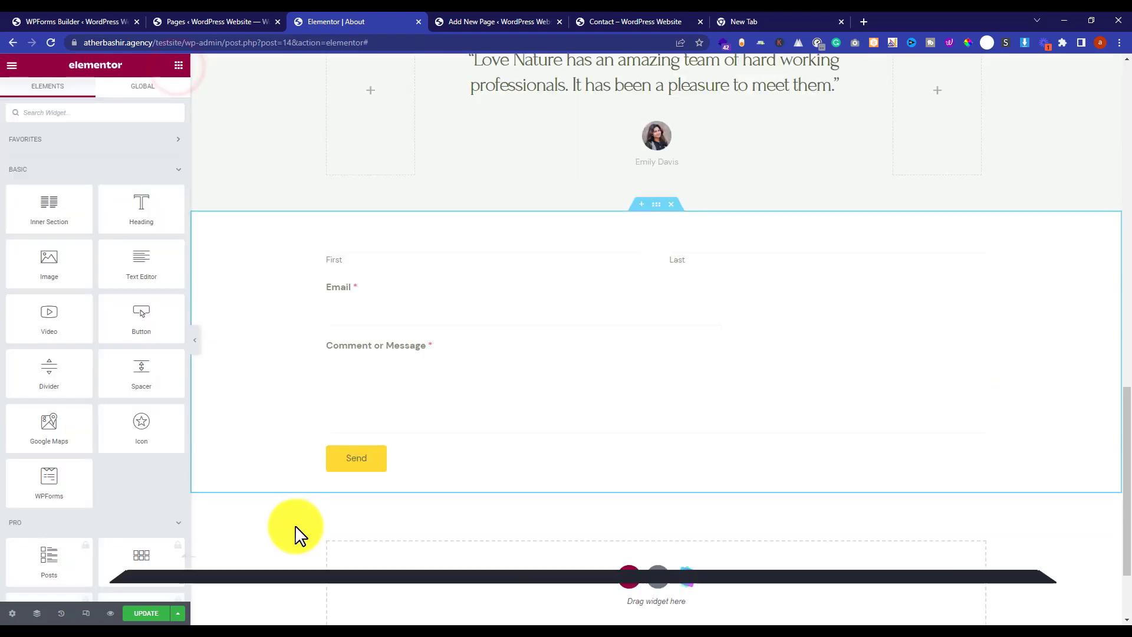
pyautogui.click(296, 524)
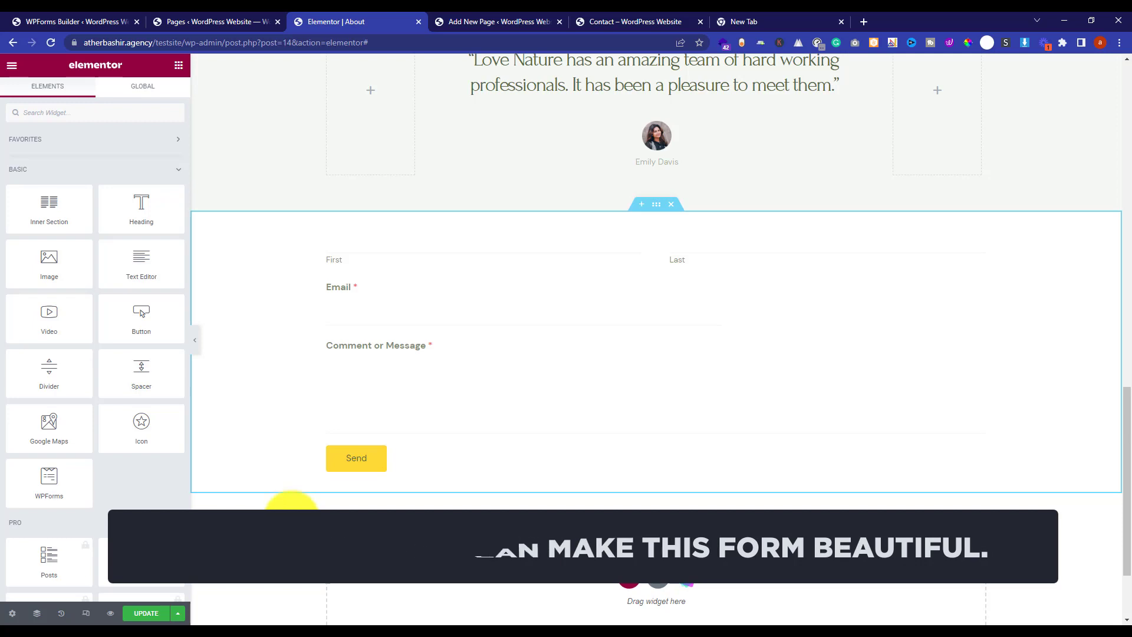
# - Give the form's section a classic background with the header-hero-1-2.jpg landscape image from the media library
pyautogui.click(657, 208)
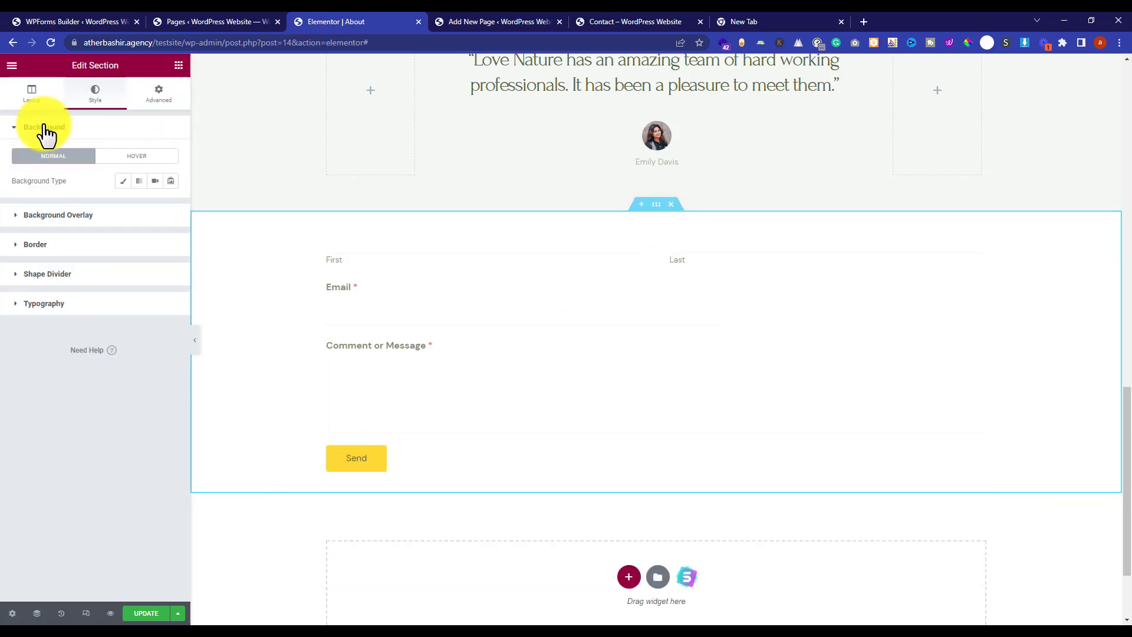
pyautogui.click(122, 181)
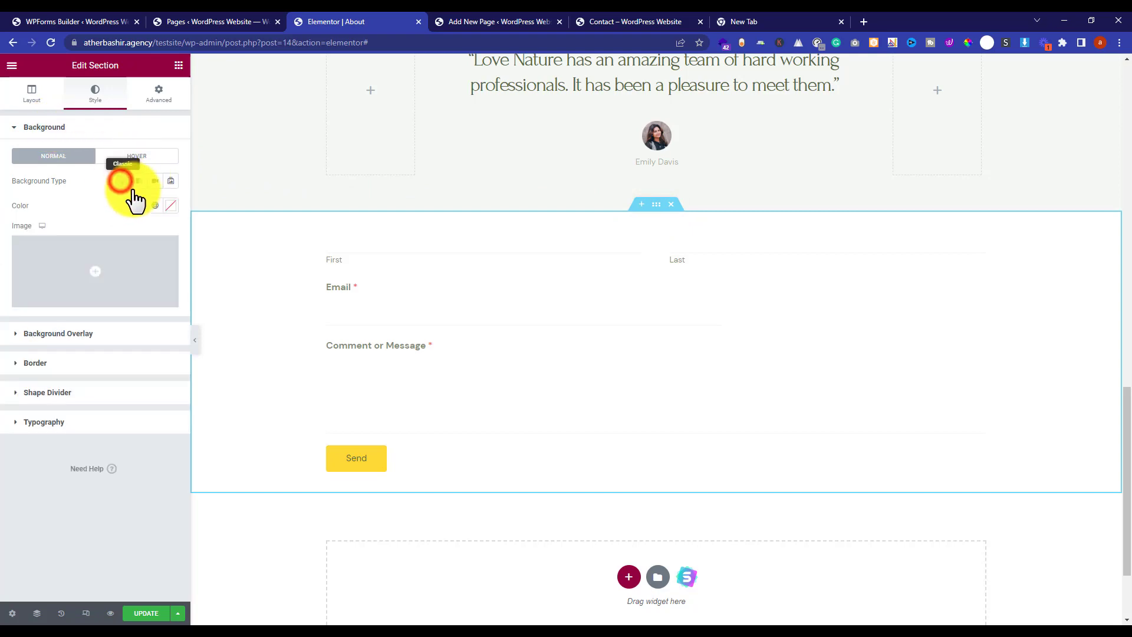
pyautogui.click(121, 265)
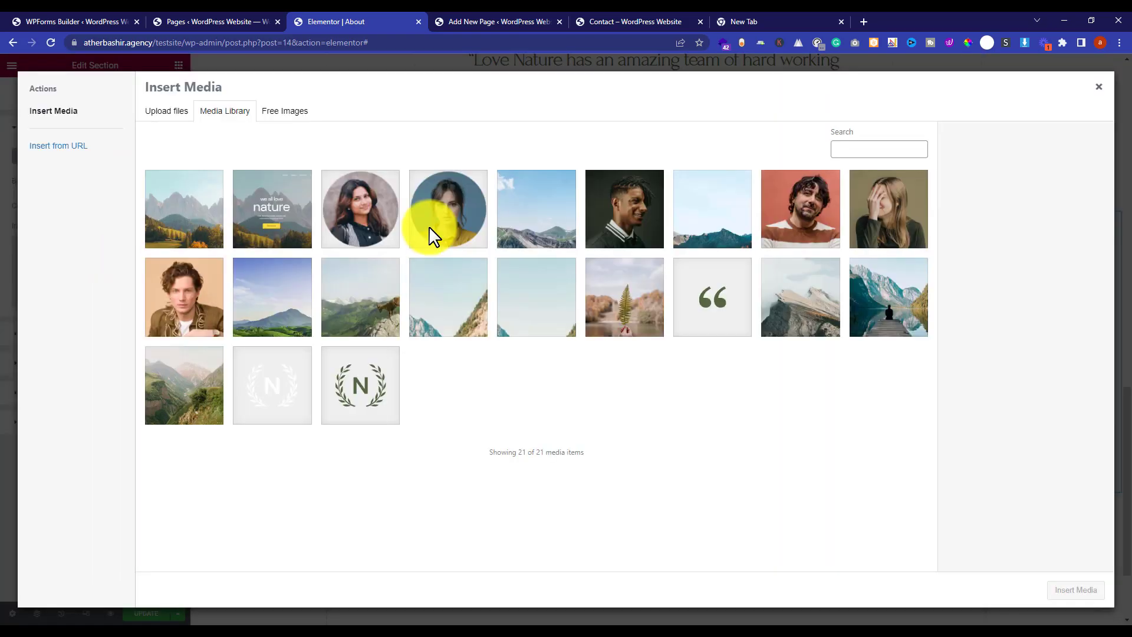
pyautogui.click(295, 286)
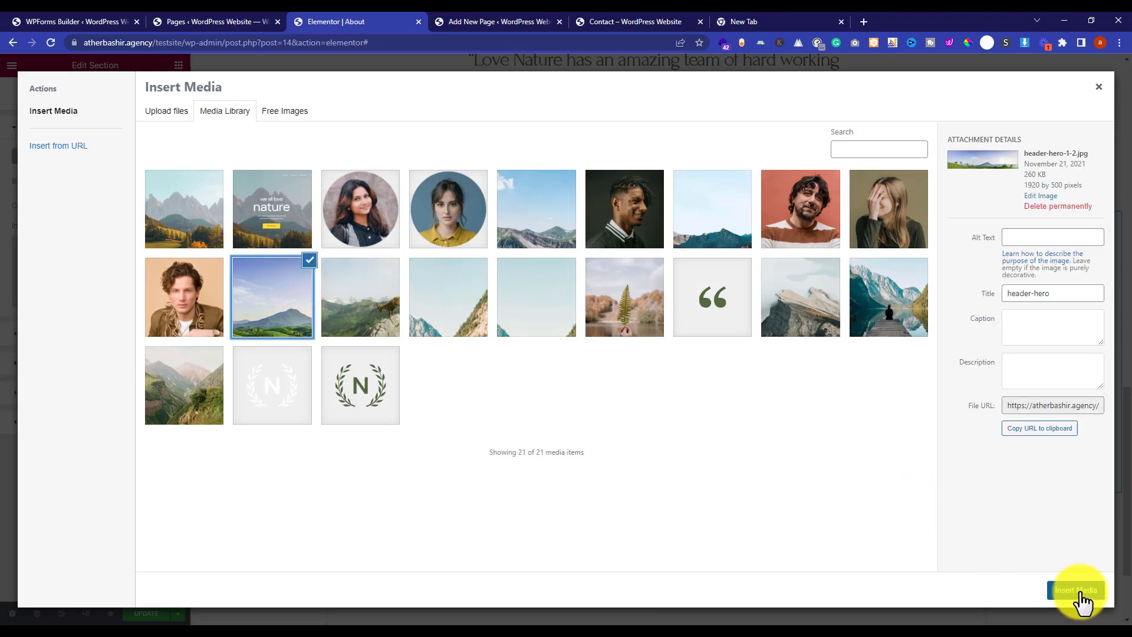
pyautogui.click(1077, 591)
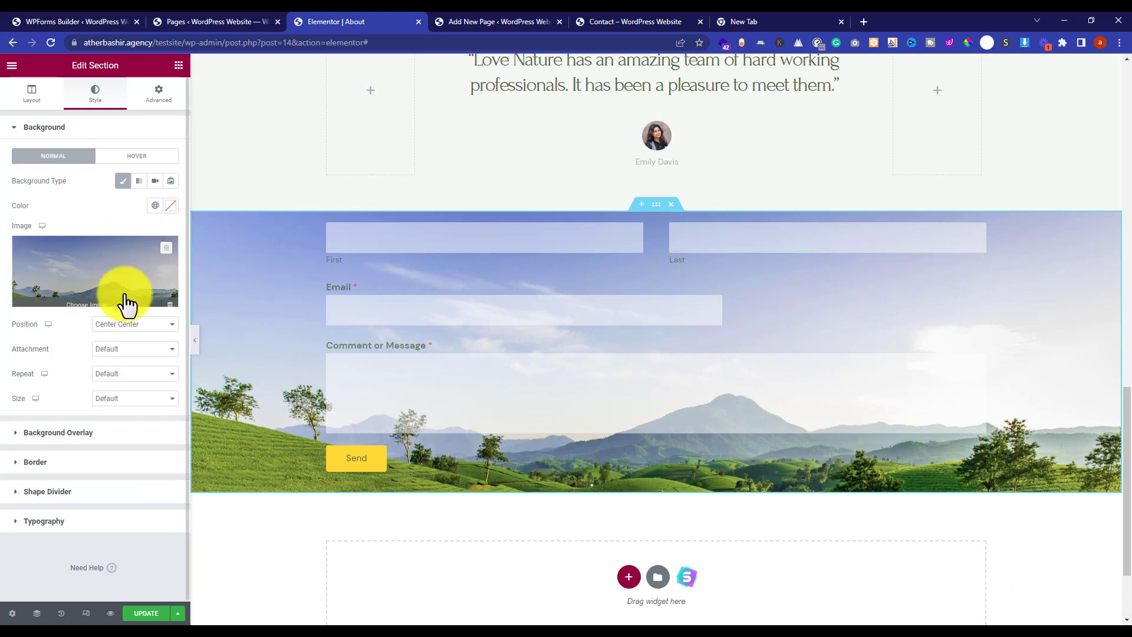
# - Set the section's background image to Center Center position, No-repeat and Cover size
pyautogui.click(141, 333)
pyautogui.click(136, 343)
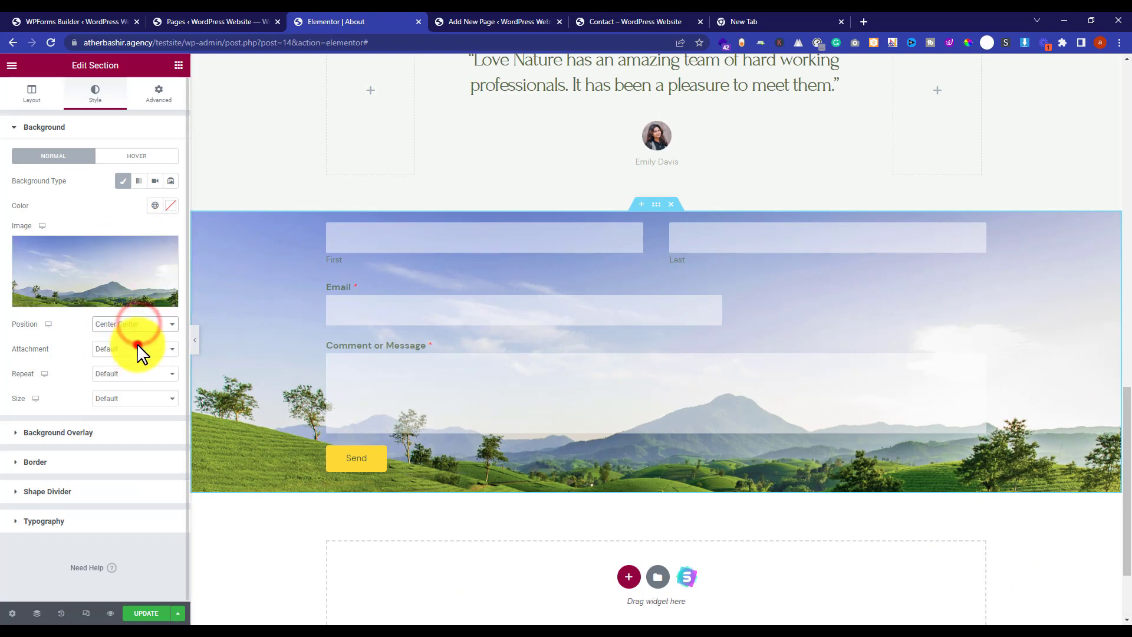
pyautogui.click(144, 377)
pyautogui.click(135, 394)
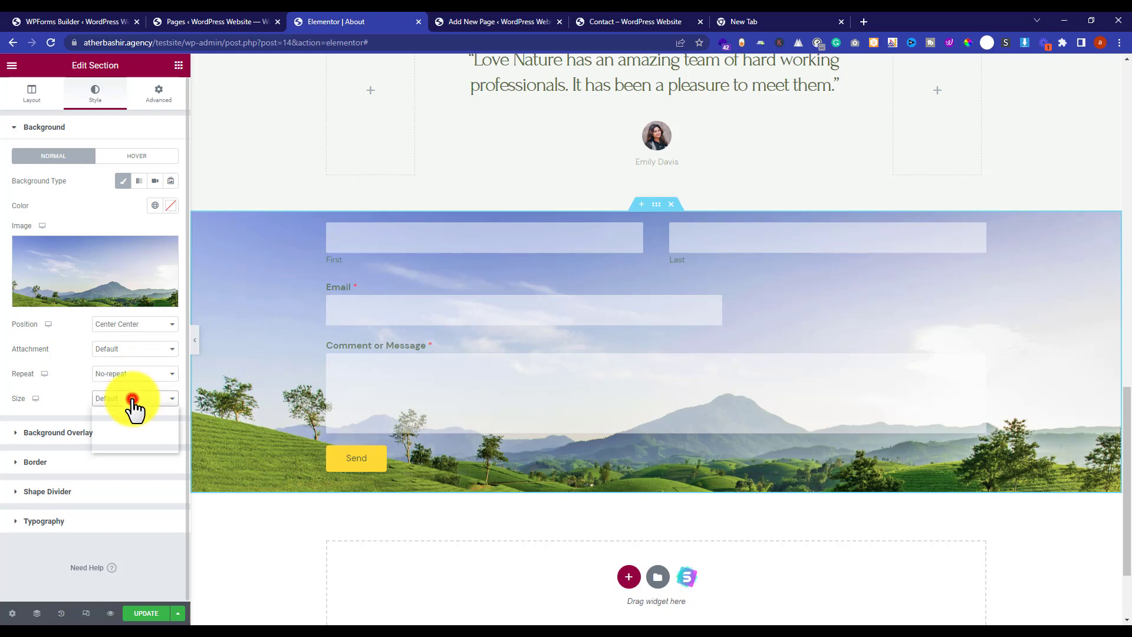
pyautogui.click(129, 430)
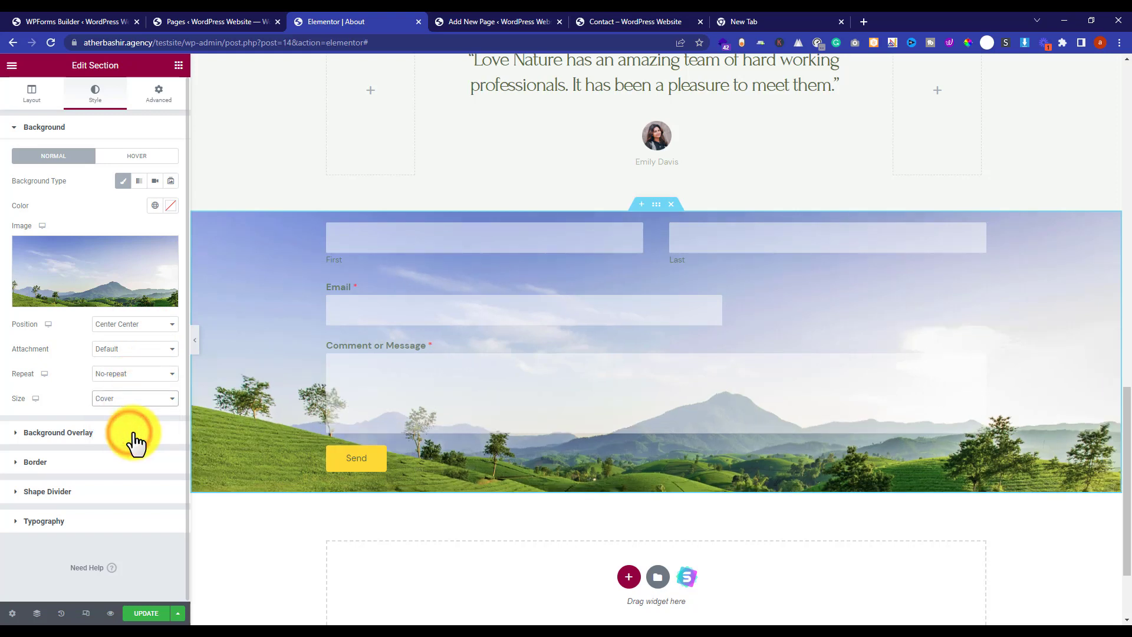
# - Add a classic black (#000000) background overlay to the form section with an opacity of 0.82
pyautogui.click(90, 434)
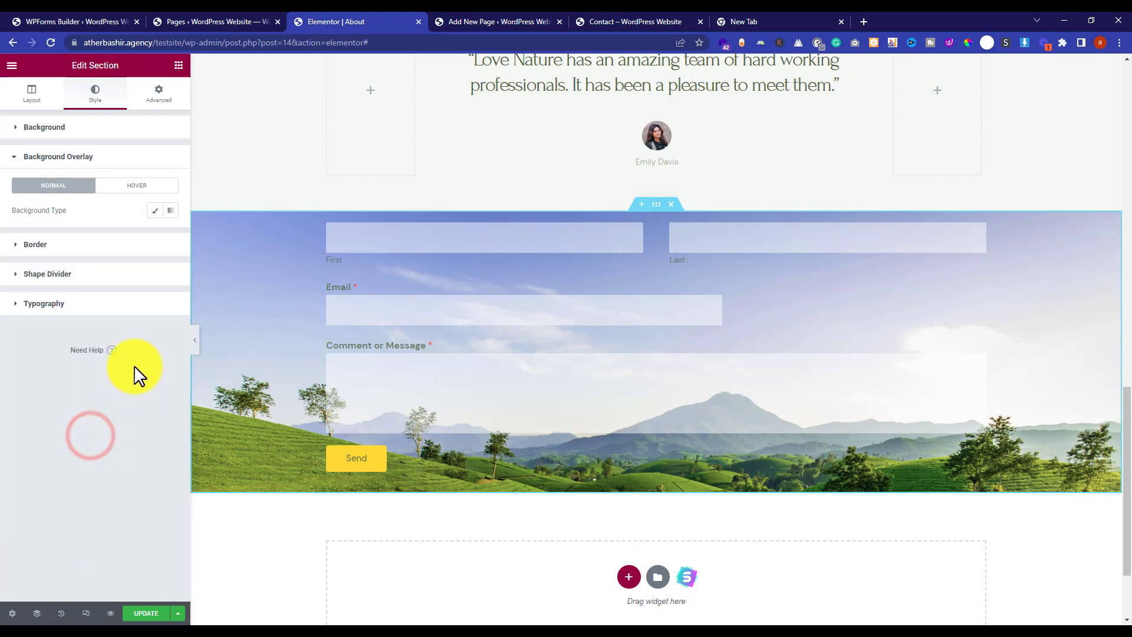
pyautogui.click(155, 210)
pyautogui.click(171, 234)
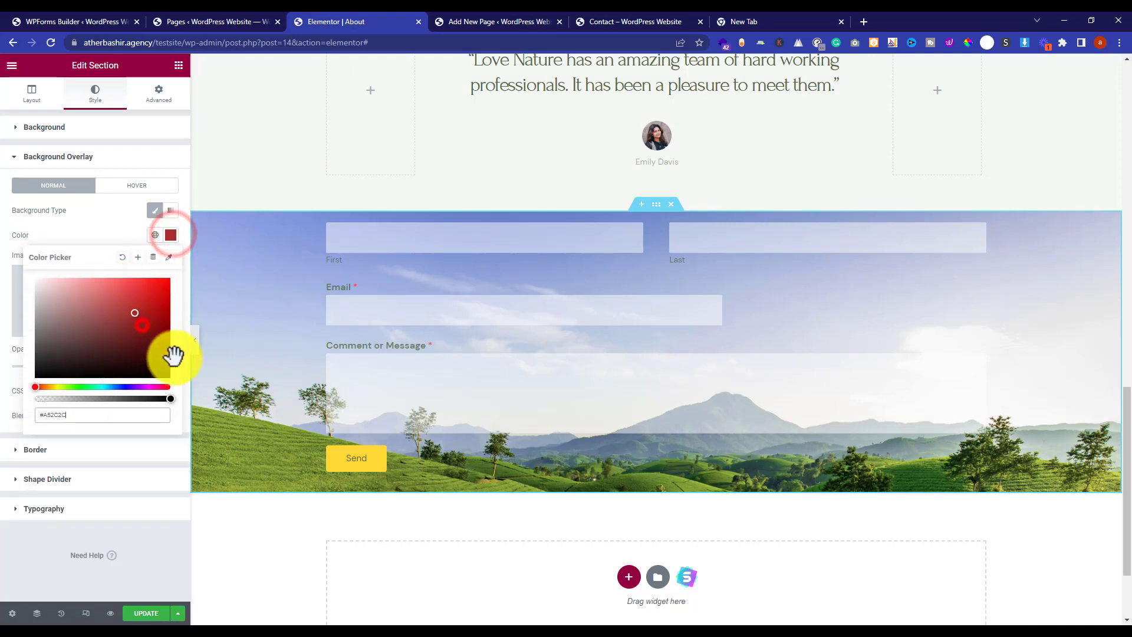
pyautogui.moveTo(142, 326); pyautogui.dragTo(185, 383)
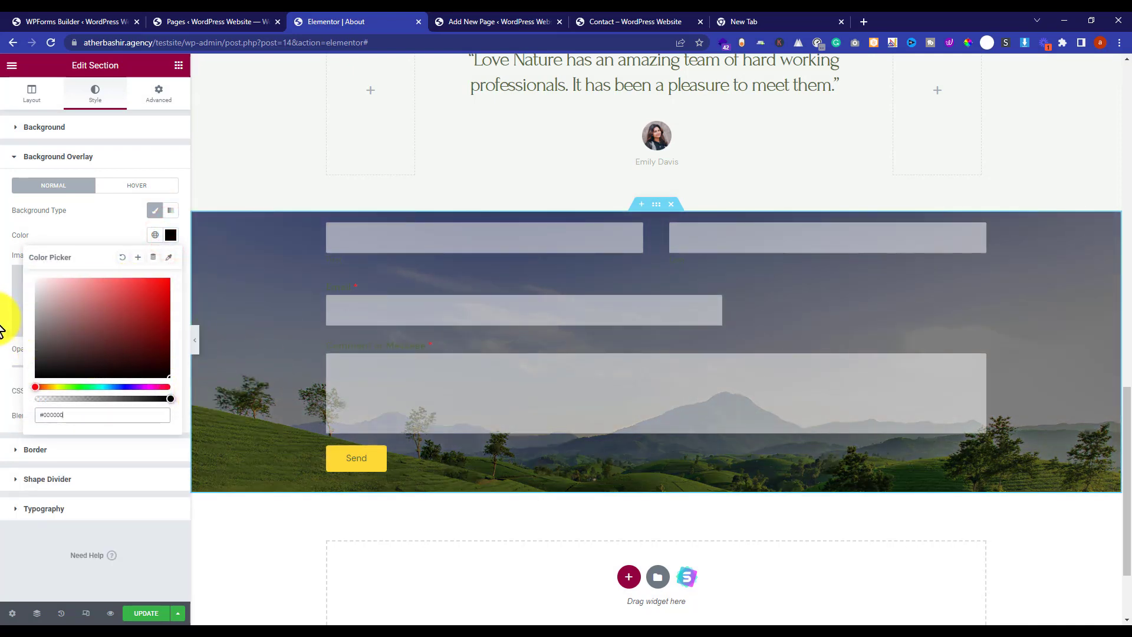
pyautogui.click(4, 325)
pyautogui.moveTo(81, 366); pyautogui.dragTo(108, 367)
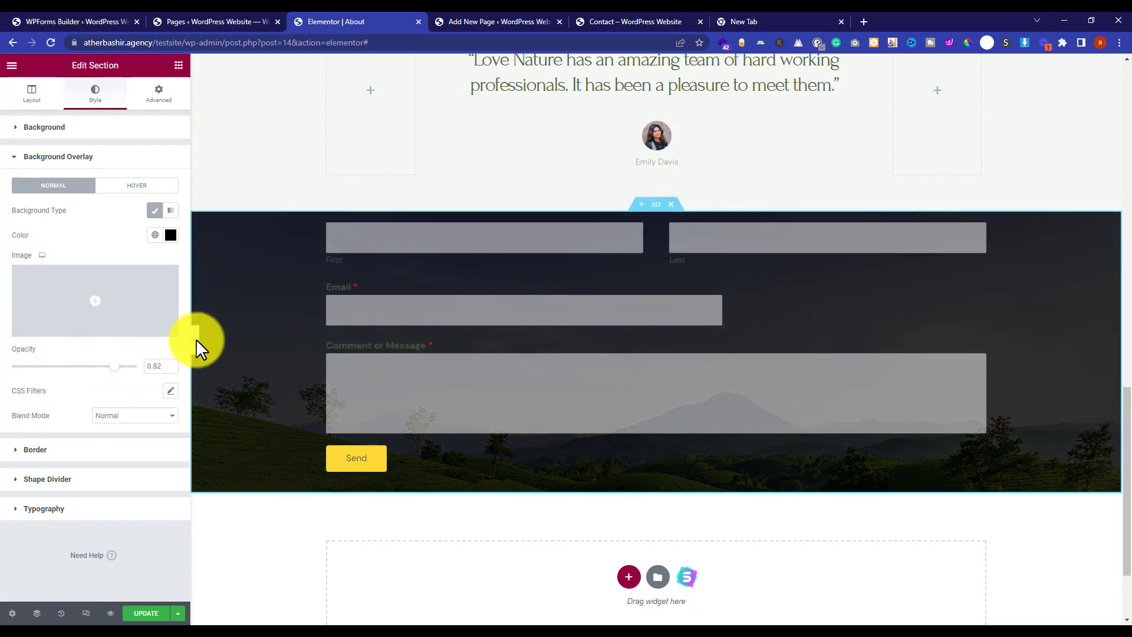
# - Unlink the form section's padding values and set its top and bottom padding to 50 px
pyautogui.click(658, 205)
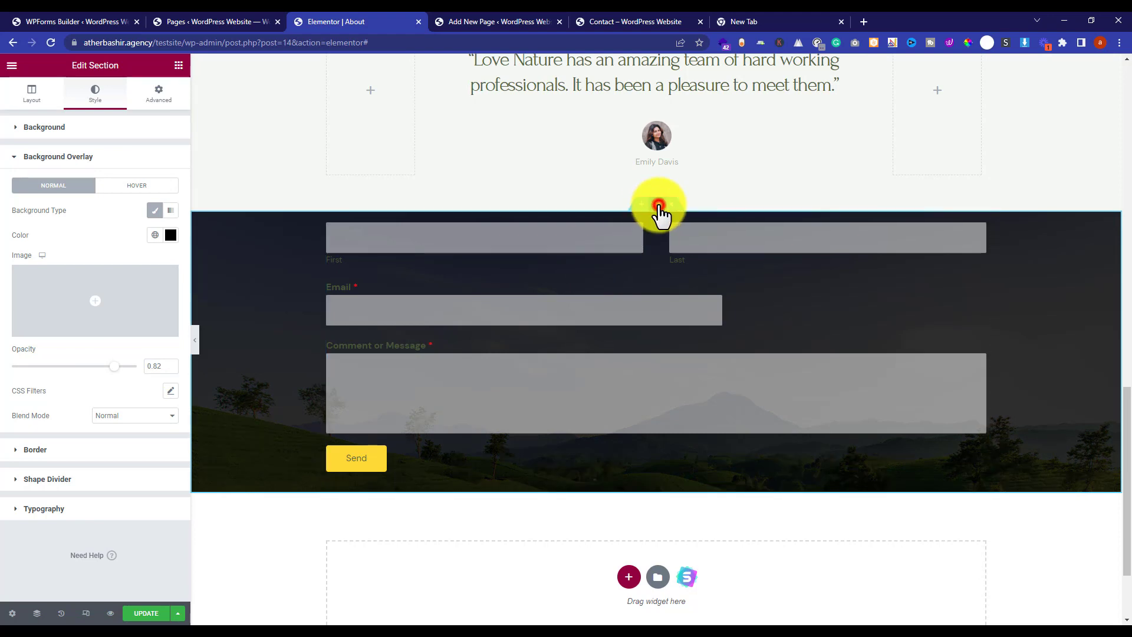
pyautogui.click(158, 99)
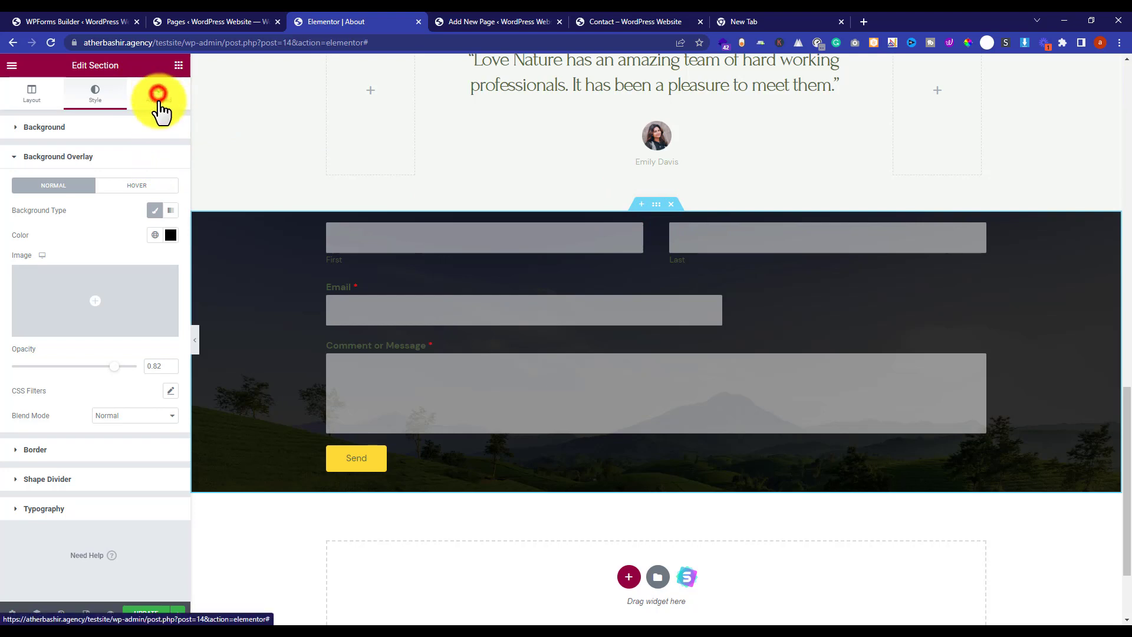
pyautogui.click(162, 215)
pyautogui.click(29, 214)
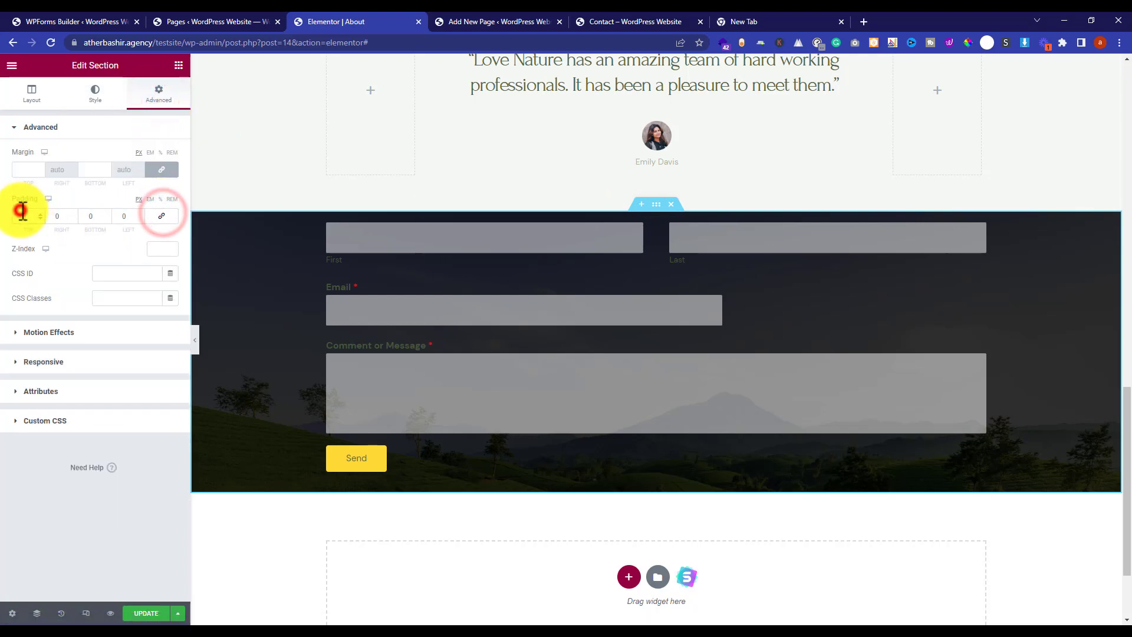
pyautogui.write('50')
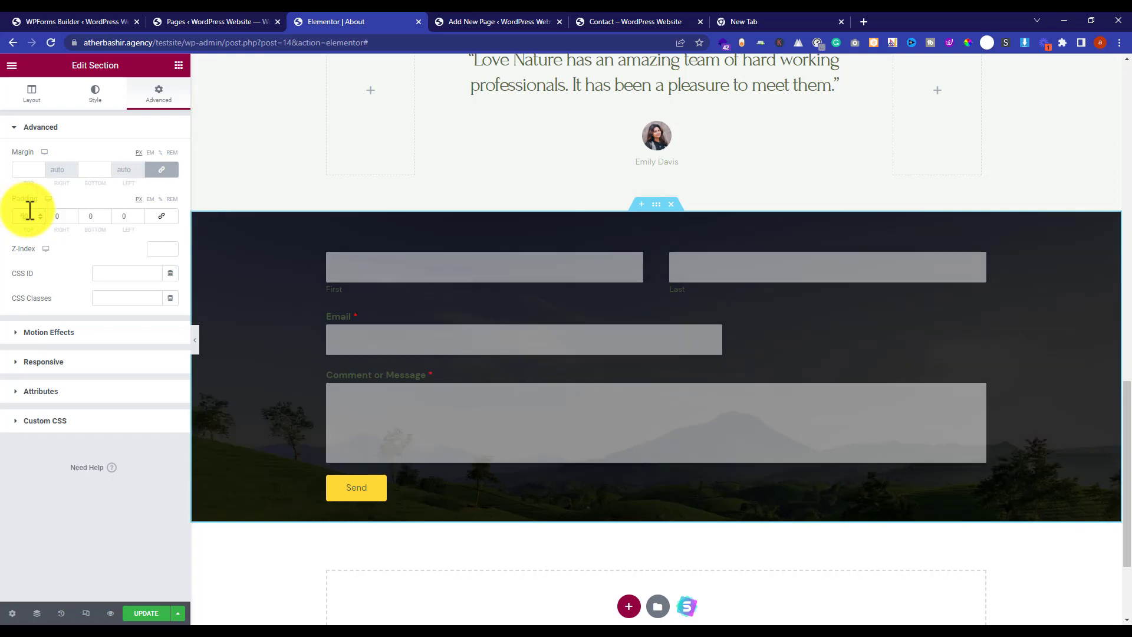
pyautogui.click(33, 216)
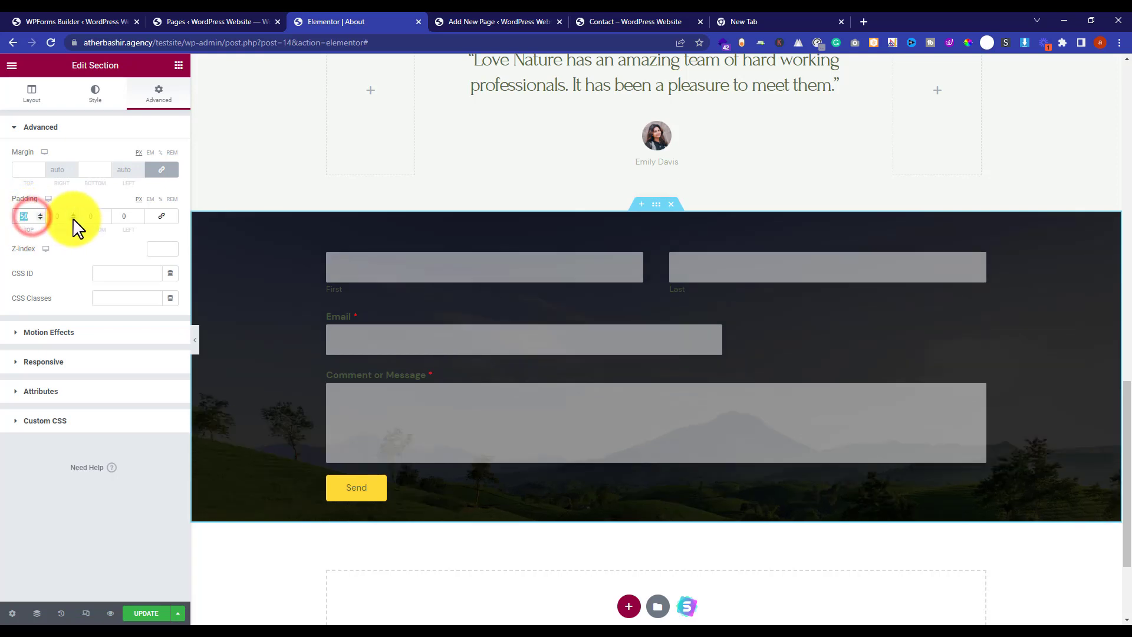
pyautogui.click(96, 217)
pyautogui.write('50')
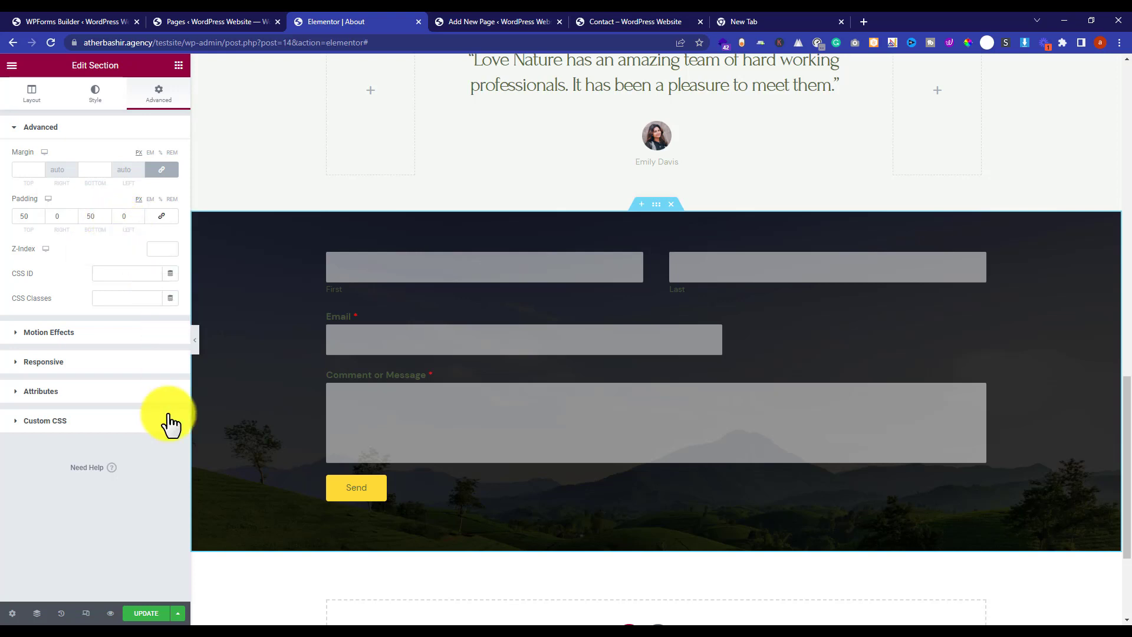
# - Update the About page and view the contact form at the end of the live page
pyautogui.click(143, 614)
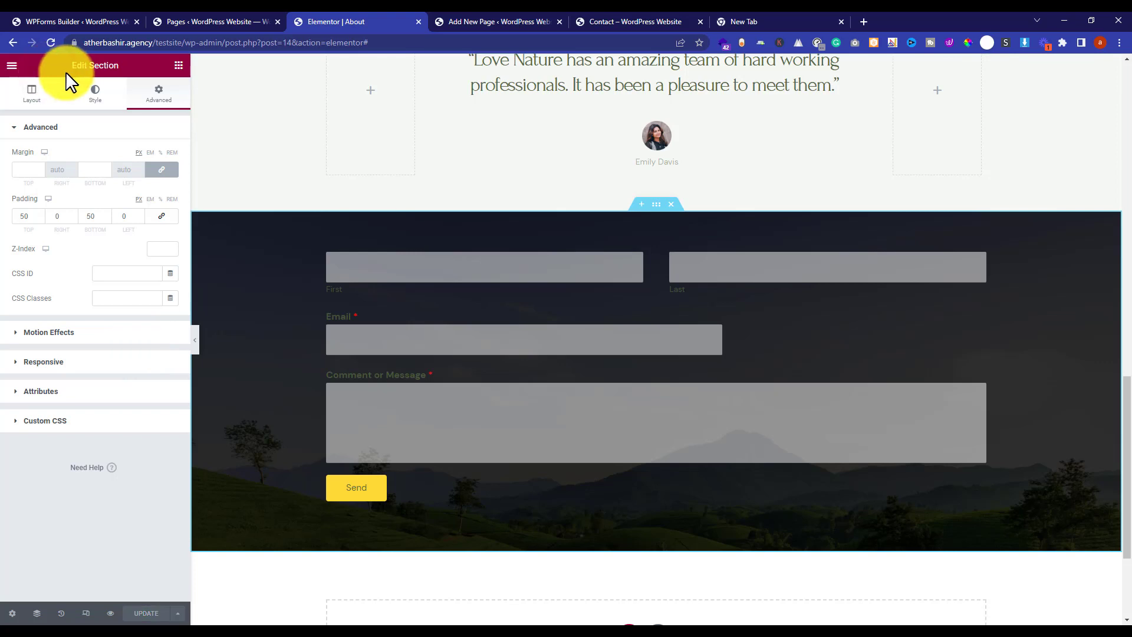
pyautogui.click(11, 66)
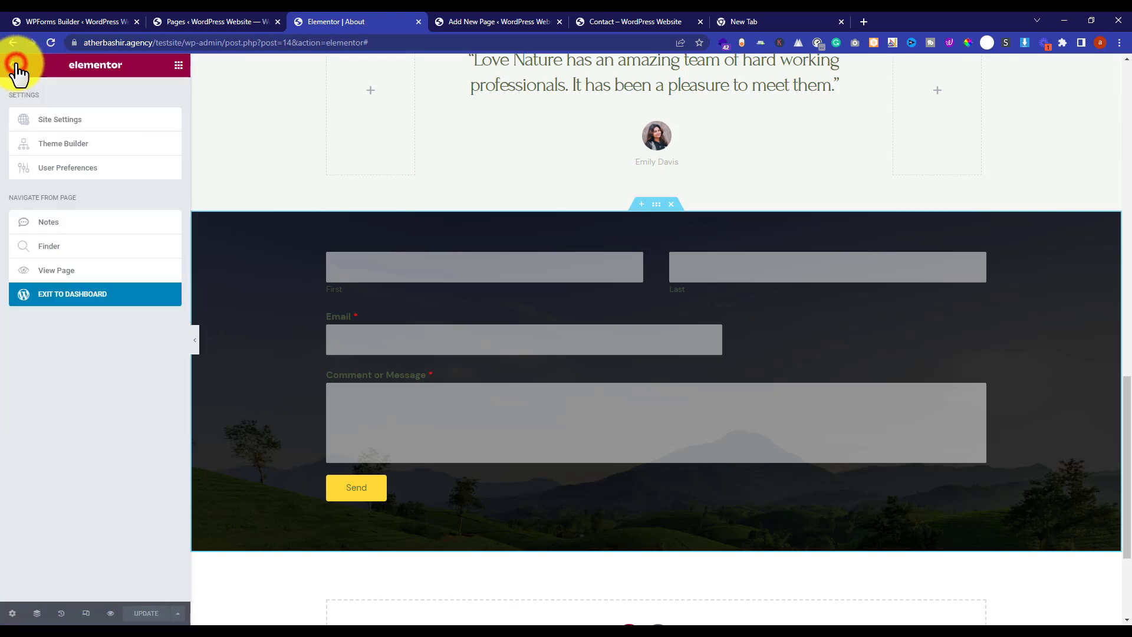
pyautogui.click(64, 281)
pyautogui.click(495, 23)
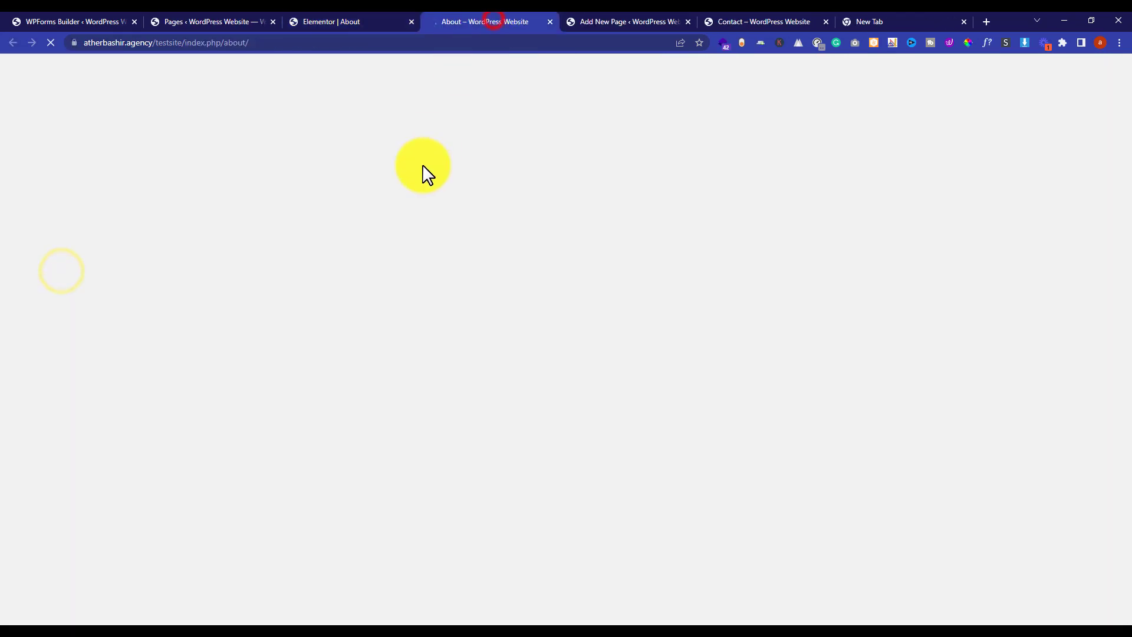
pyautogui.scroll(-15, 454, 198)
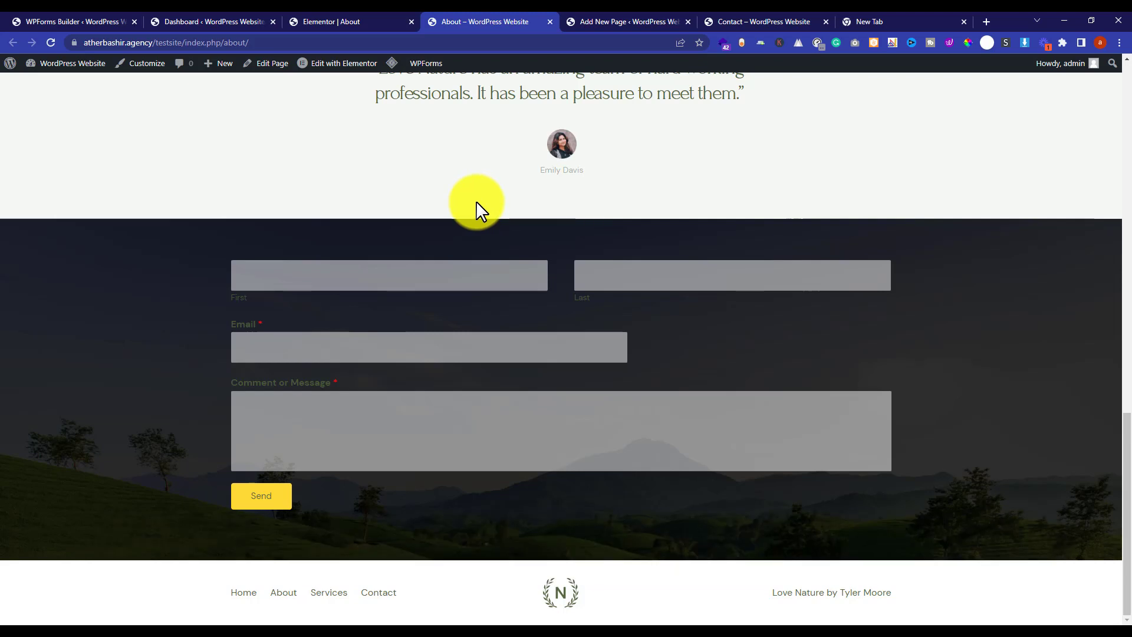
# - Review the fancy and payment fields offered in the WPForms builder for the Simple Contact Form
pyautogui.click(40, 18)
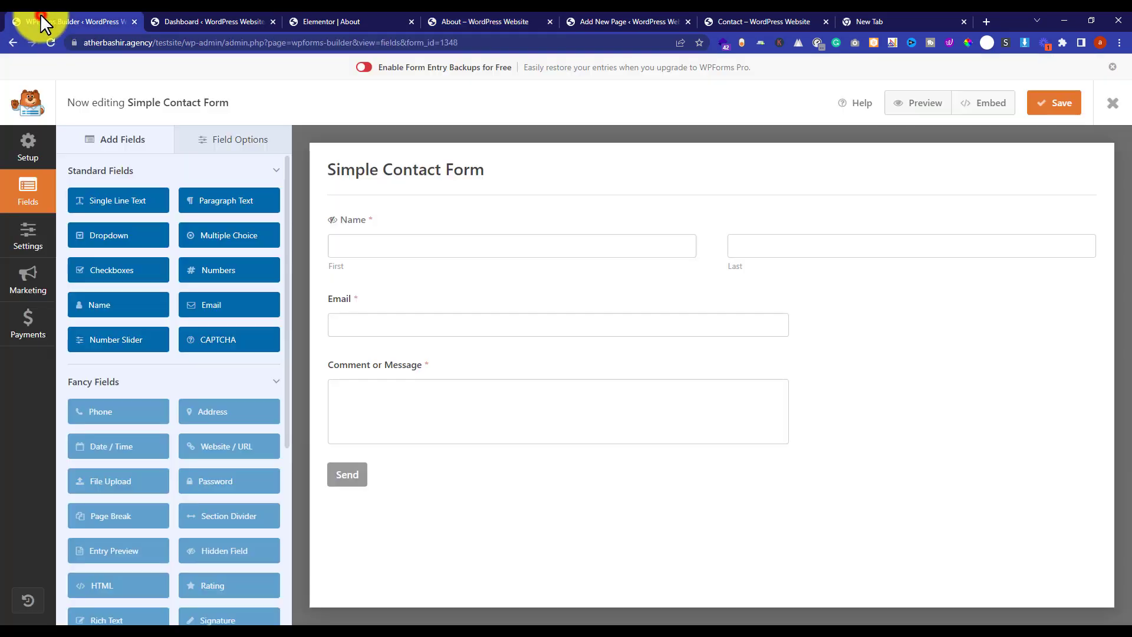
pyautogui.scroll(-3, 167, 285)
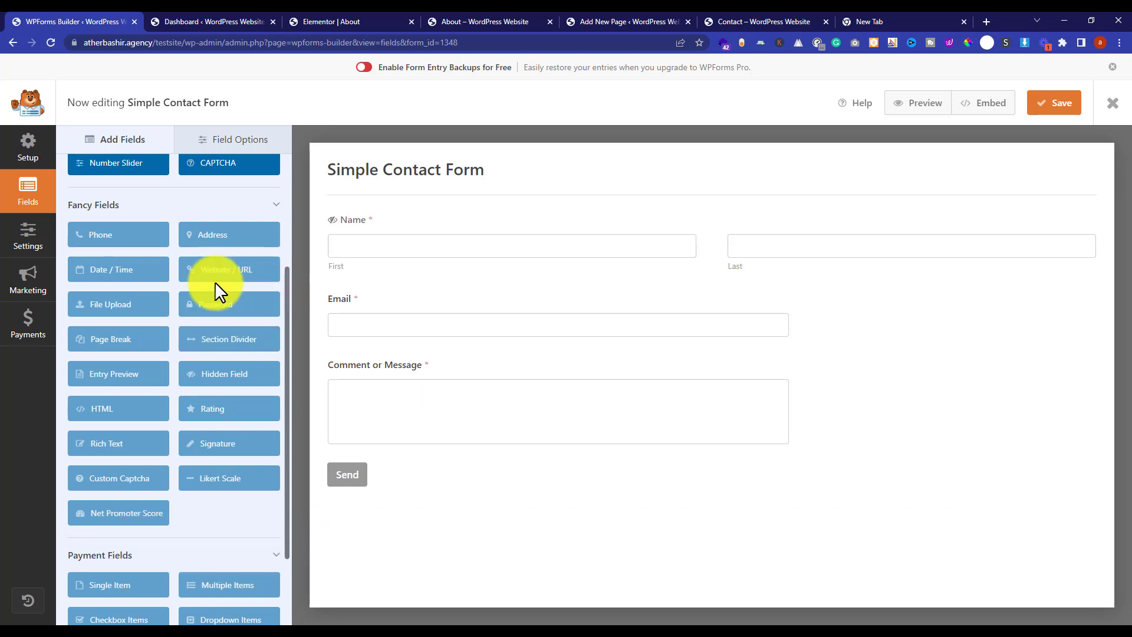
# - Search the plugin directory for "forminator" and install and activate the Forminator contact form plugin by WPMU DEV
pyautogui.click(217, 13)
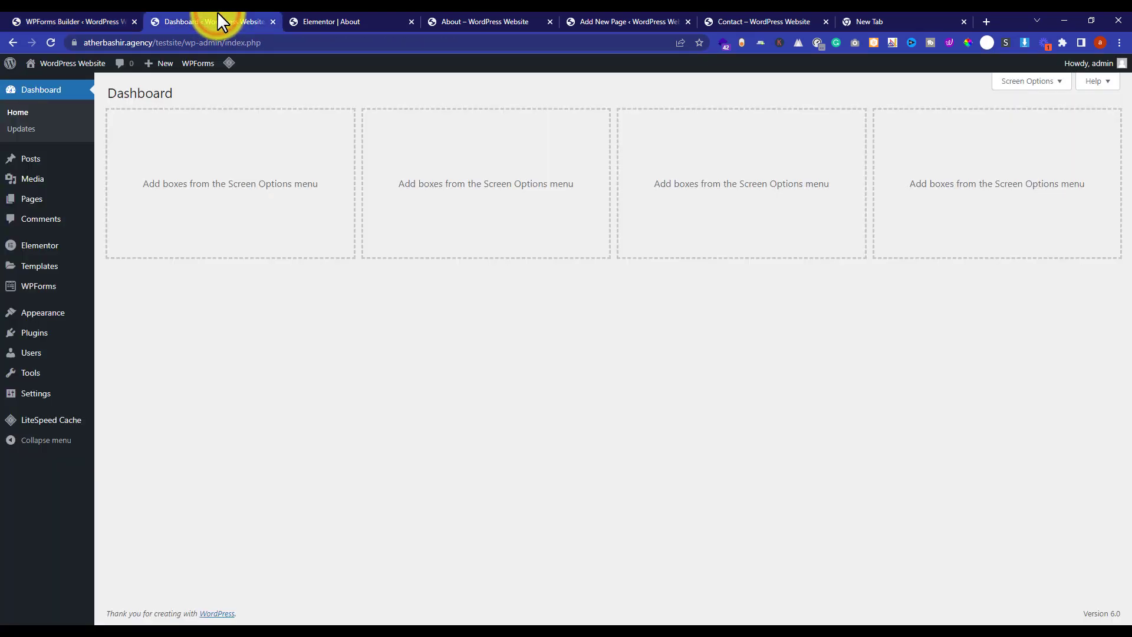
pyautogui.moveTo(37, 339)
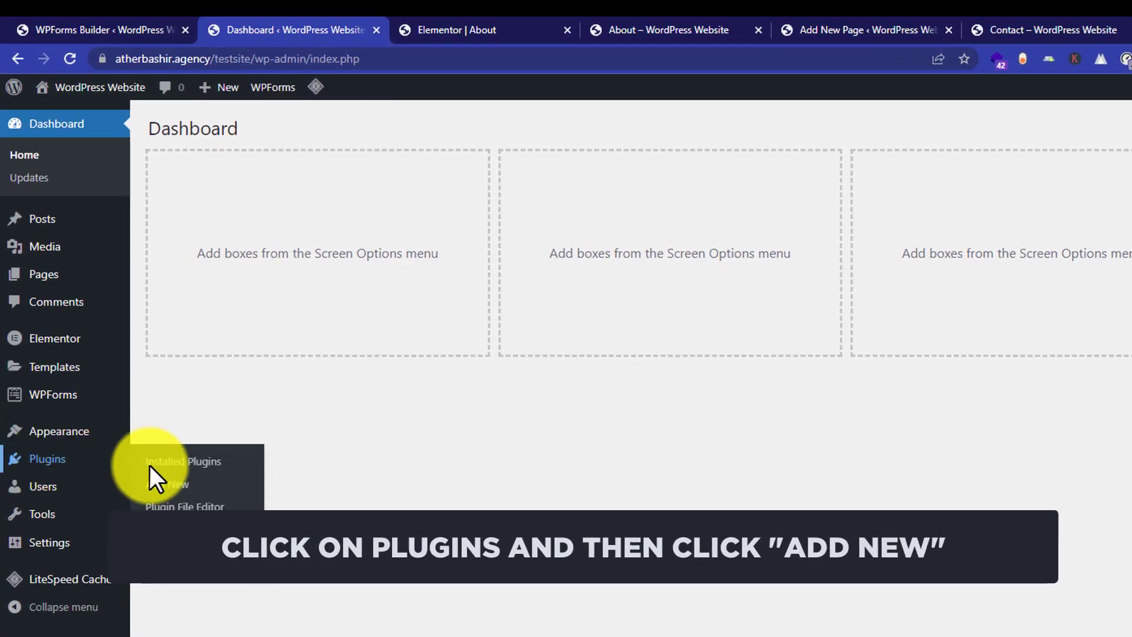
pyautogui.click(166, 484)
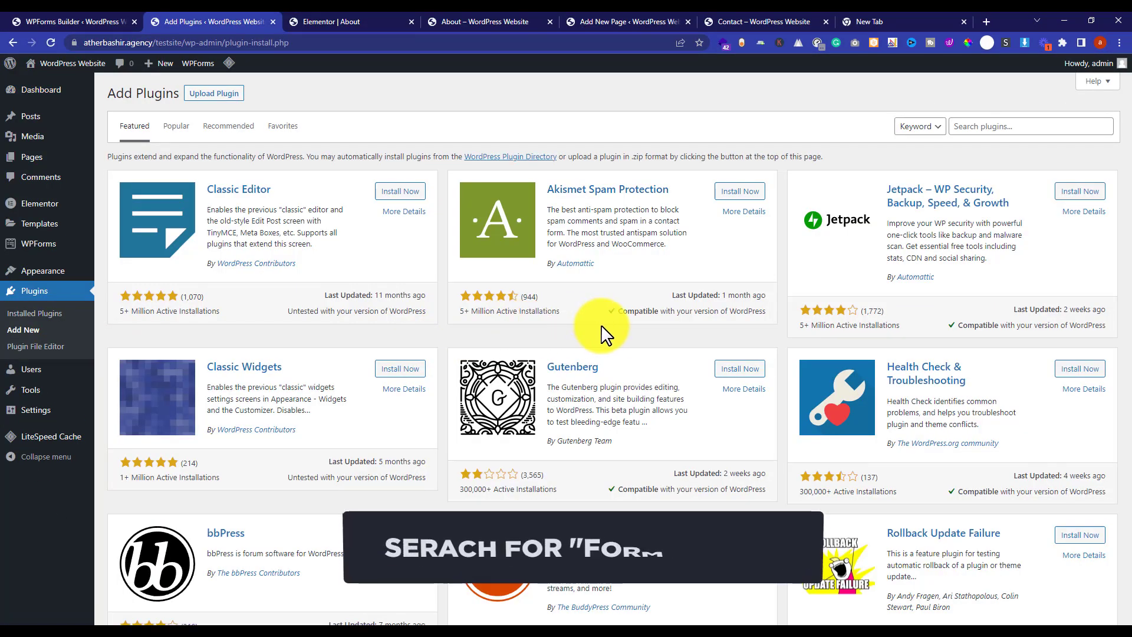
pyautogui.click(1011, 128)
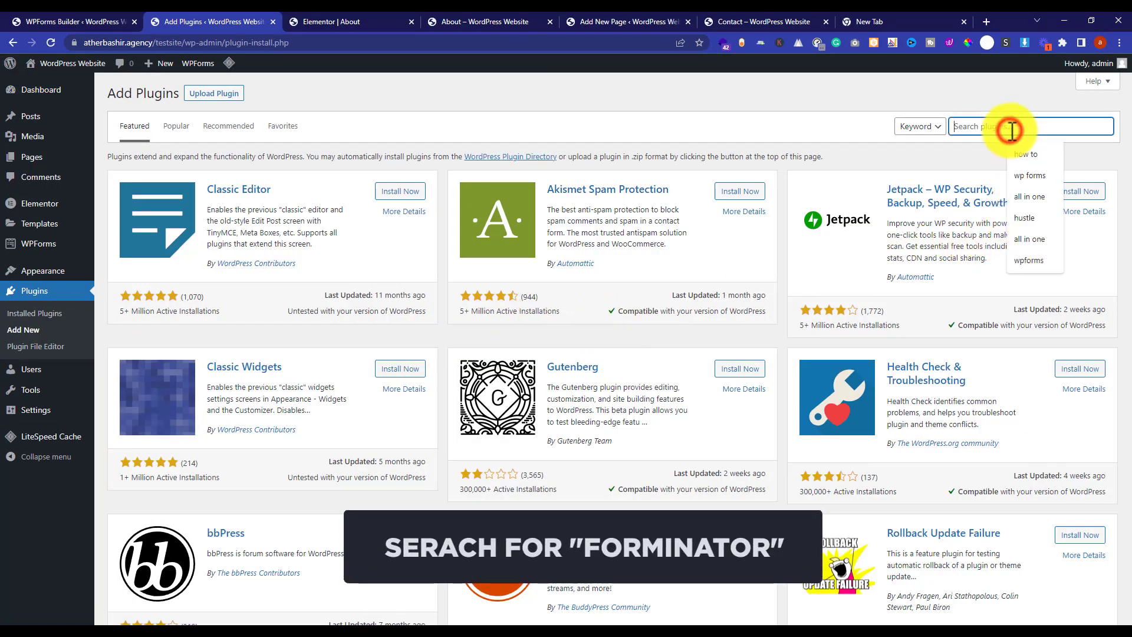
pyautogui.write('forminator')
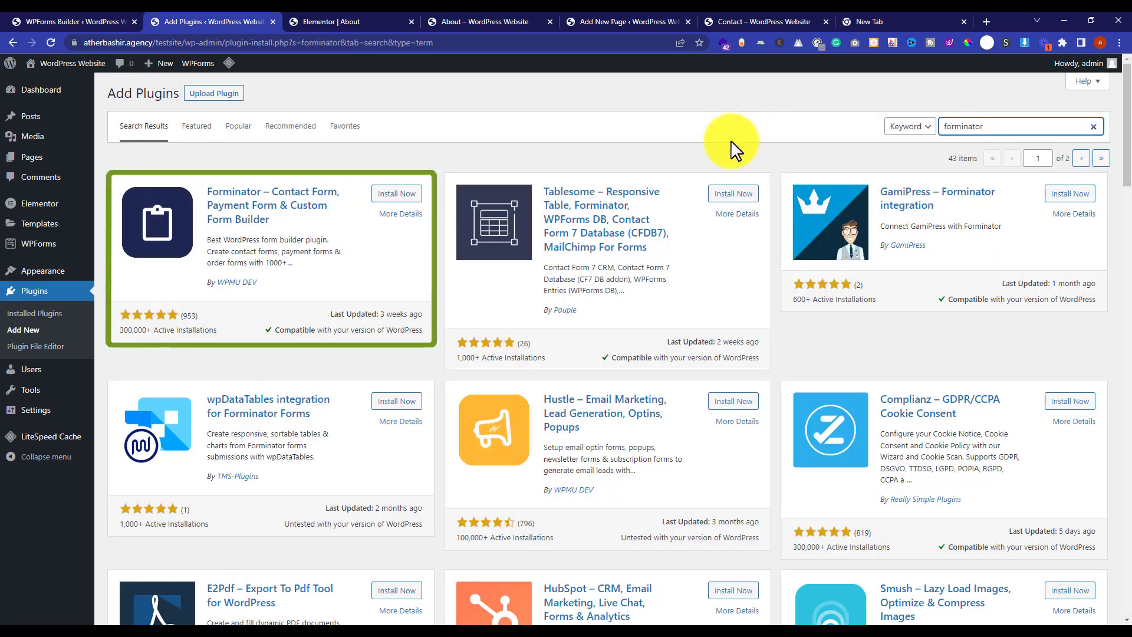
pyautogui.click(401, 193)
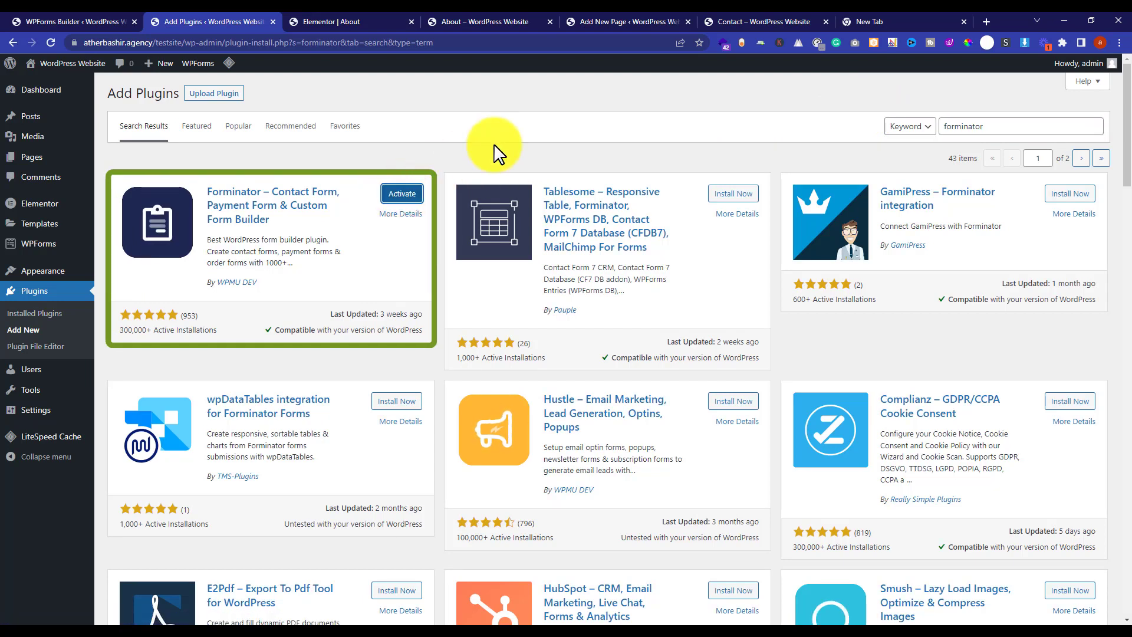
pyautogui.click(410, 195)
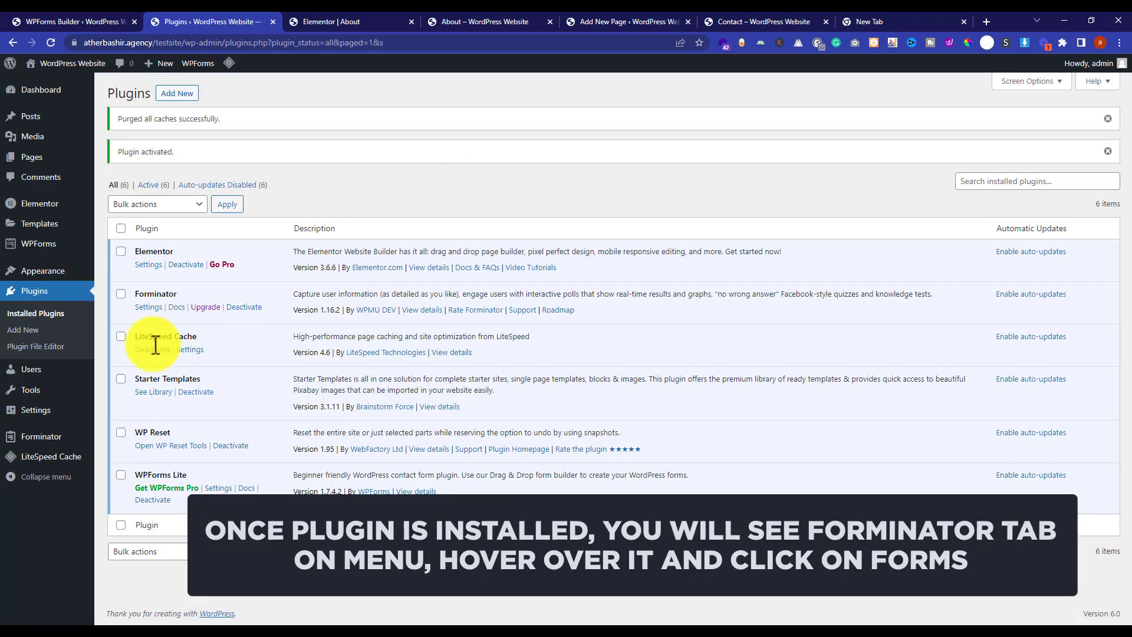
# - Create a new Forminator form named My Form from the Contact Us template
pyautogui.moveTo(52, 448)
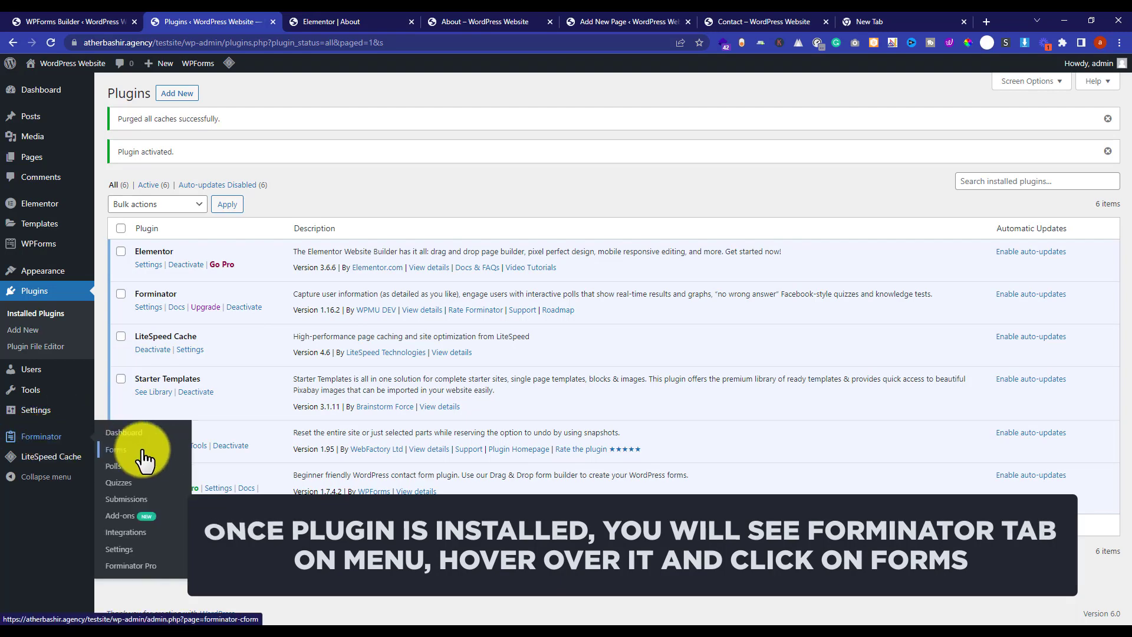
pyautogui.click(118, 450)
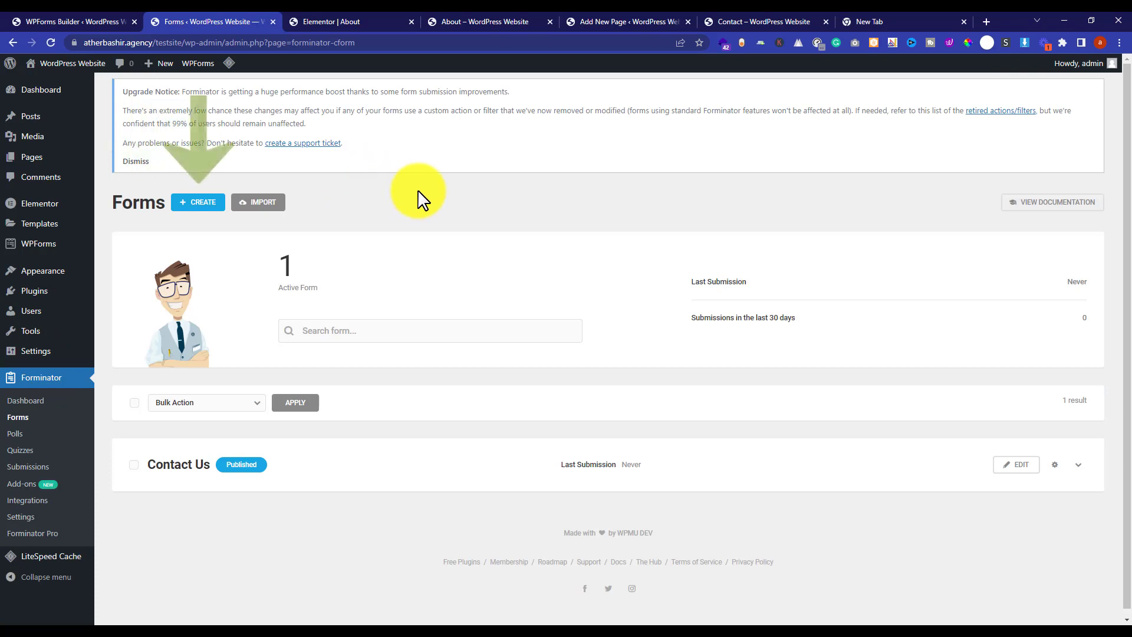
pyautogui.click(198, 202)
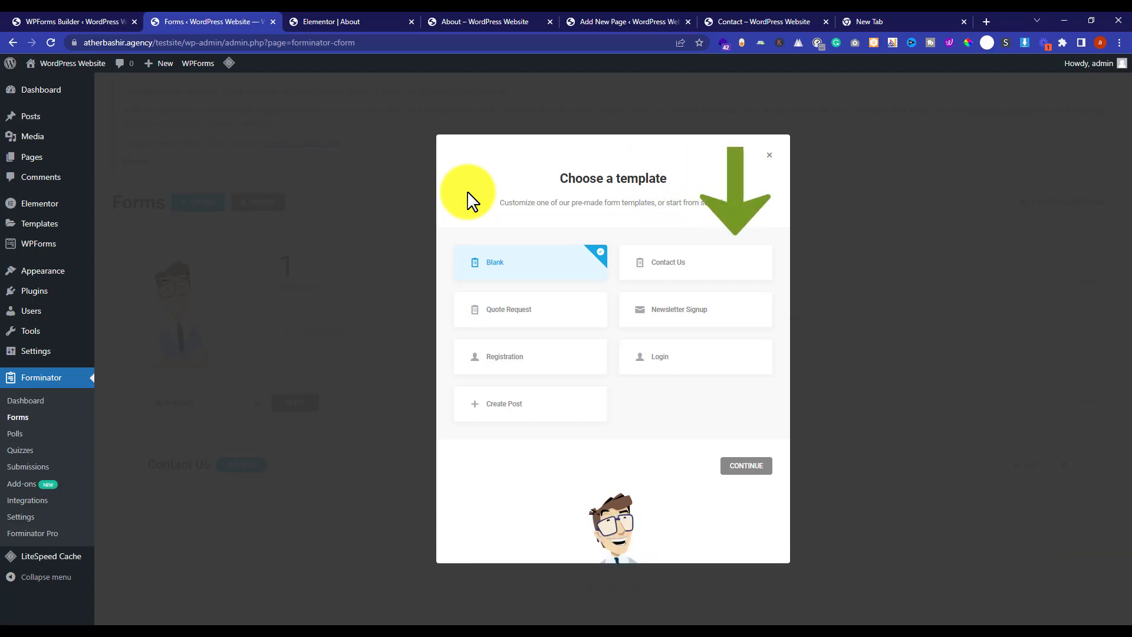
pyautogui.click(703, 267)
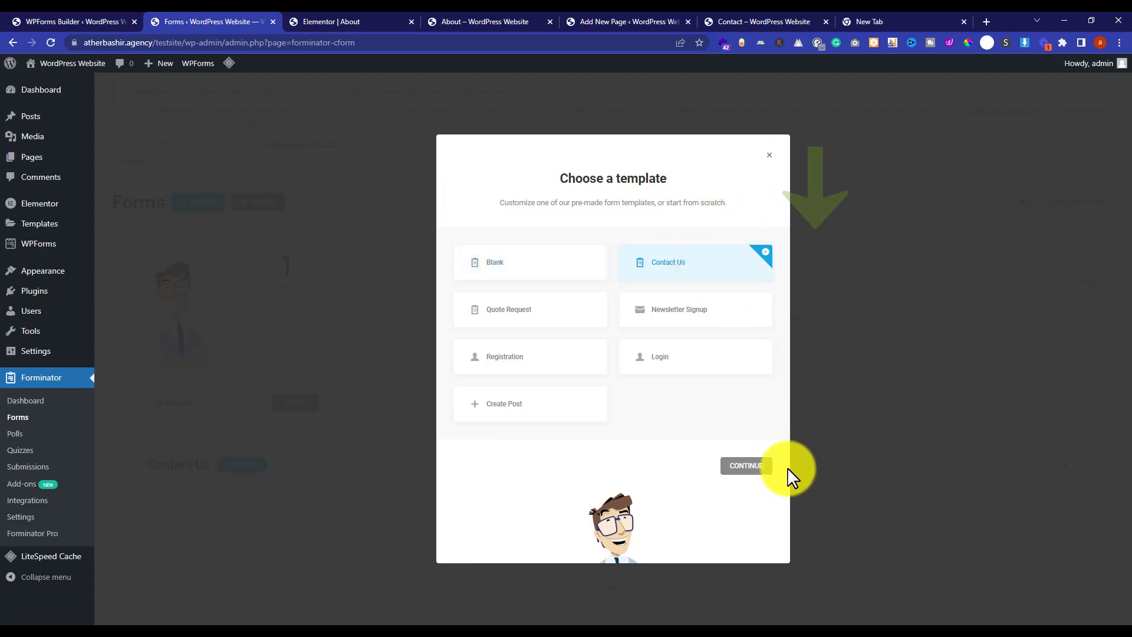
pyautogui.click(752, 469)
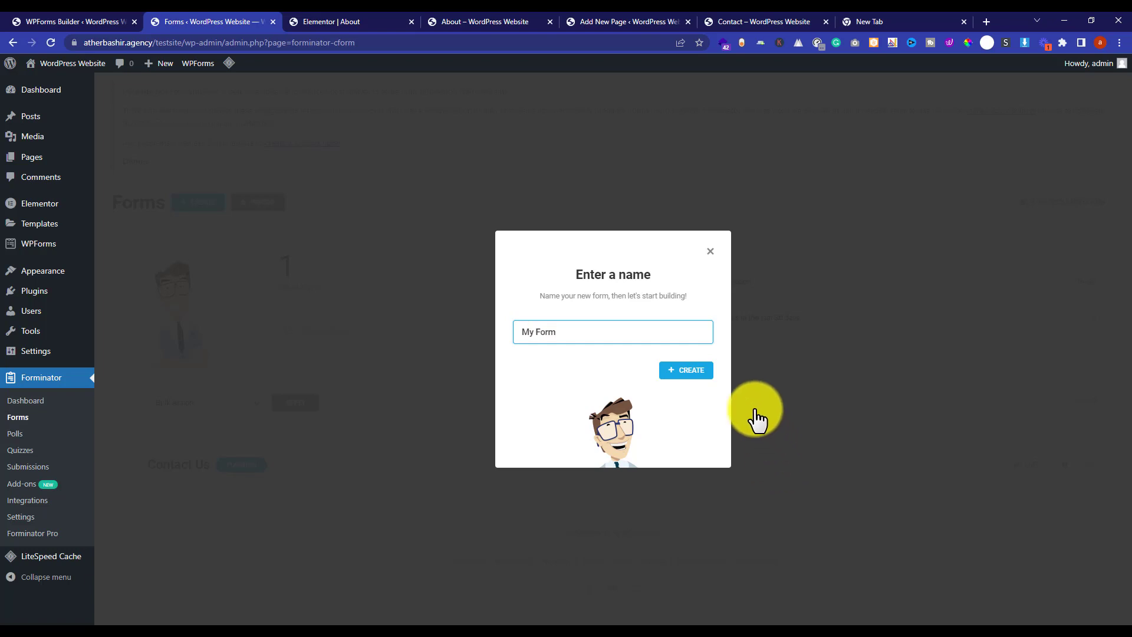
pyautogui.click(694, 370)
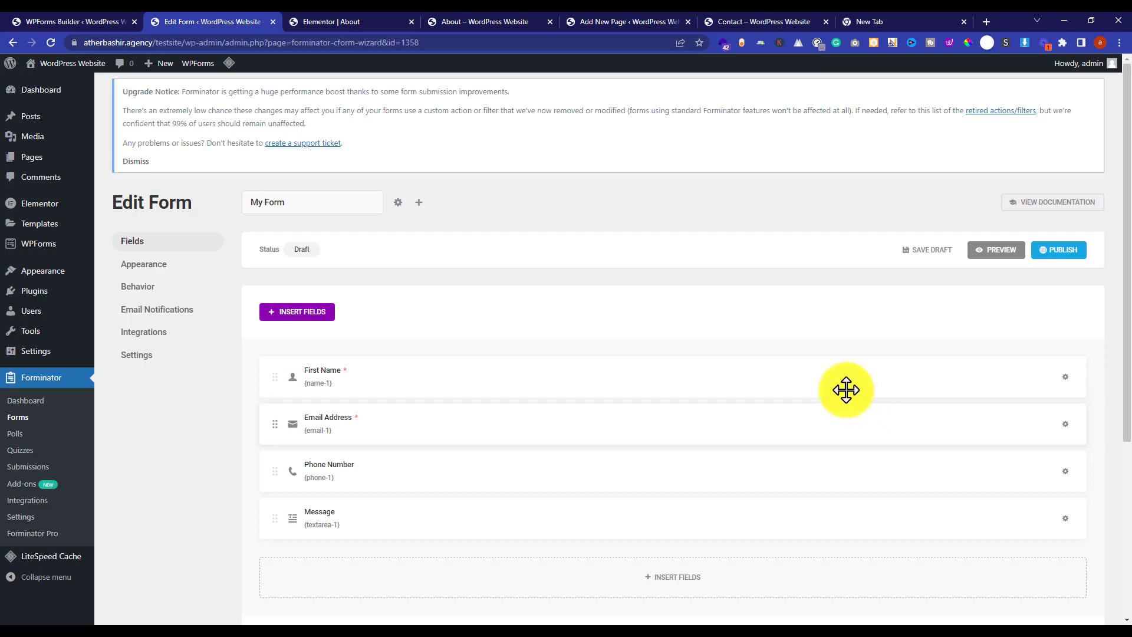
# - Insert a Datepicker field after the Message field, compare its display types, and choose Calendar
pyautogui.scroll(-4, 840, 374)
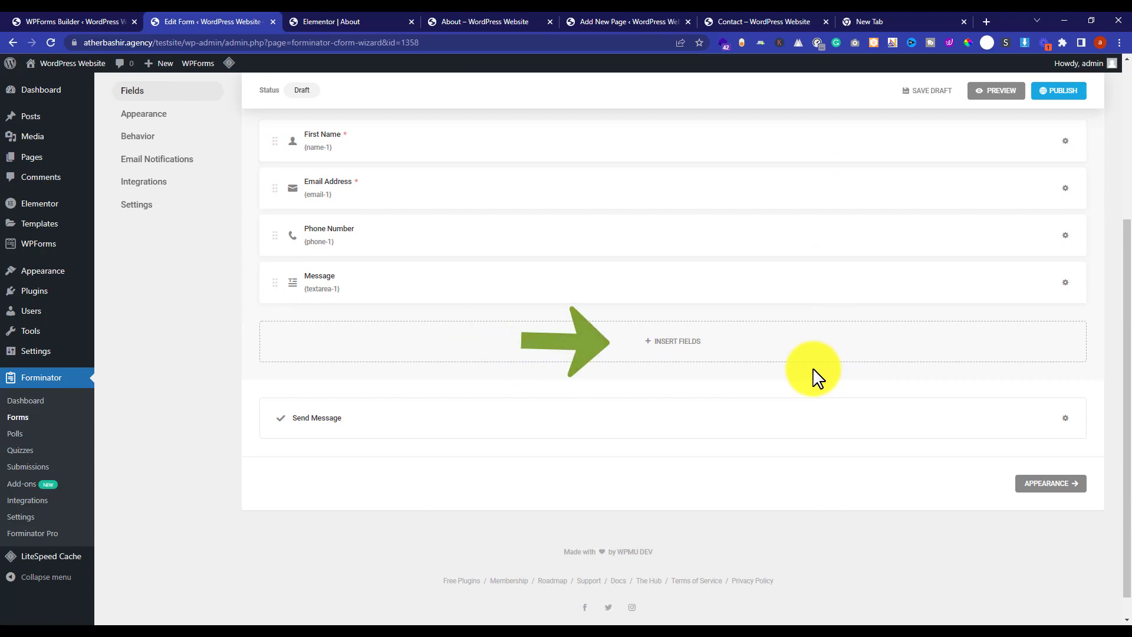
pyautogui.click(675, 352)
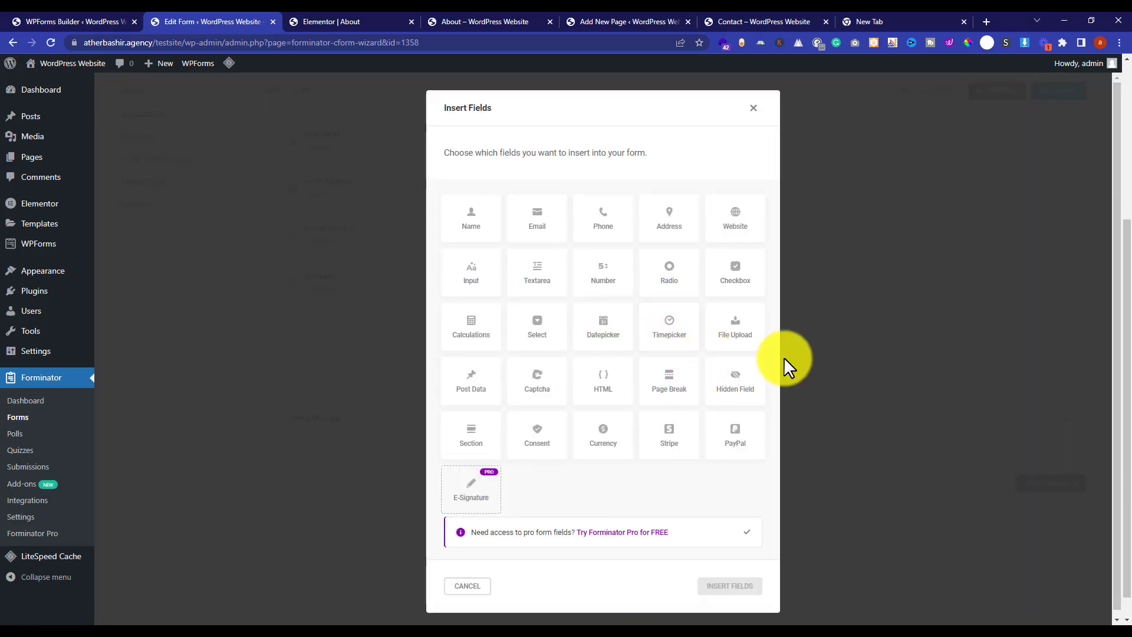
pyautogui.click(593, 329)
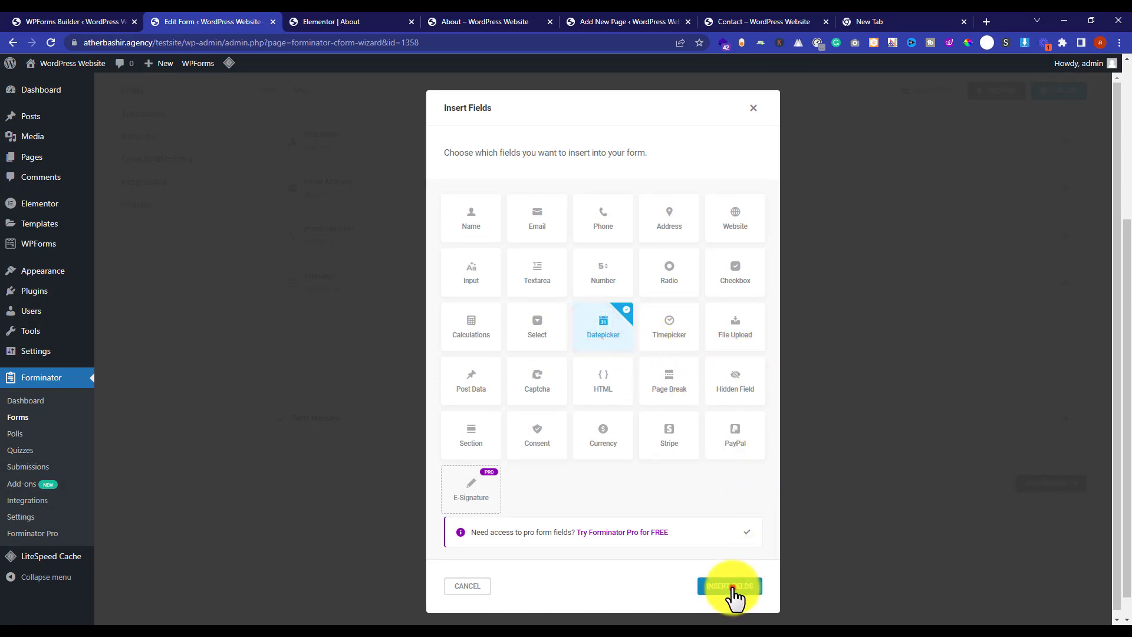
pyautogui.click(732, 587)
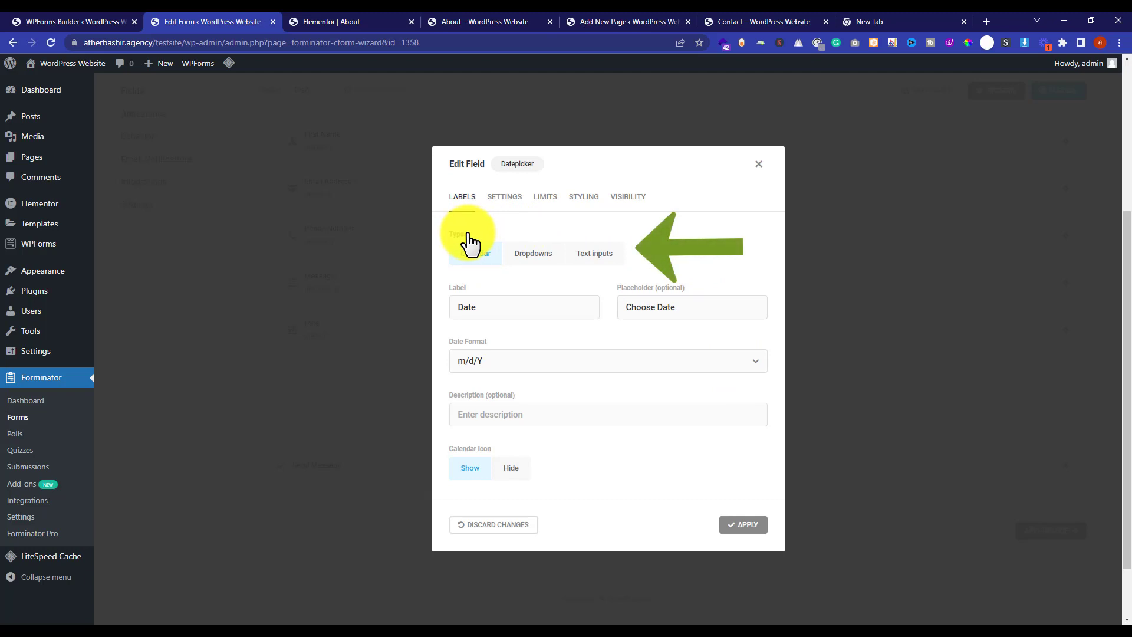
pyautogui.click(547, 254)
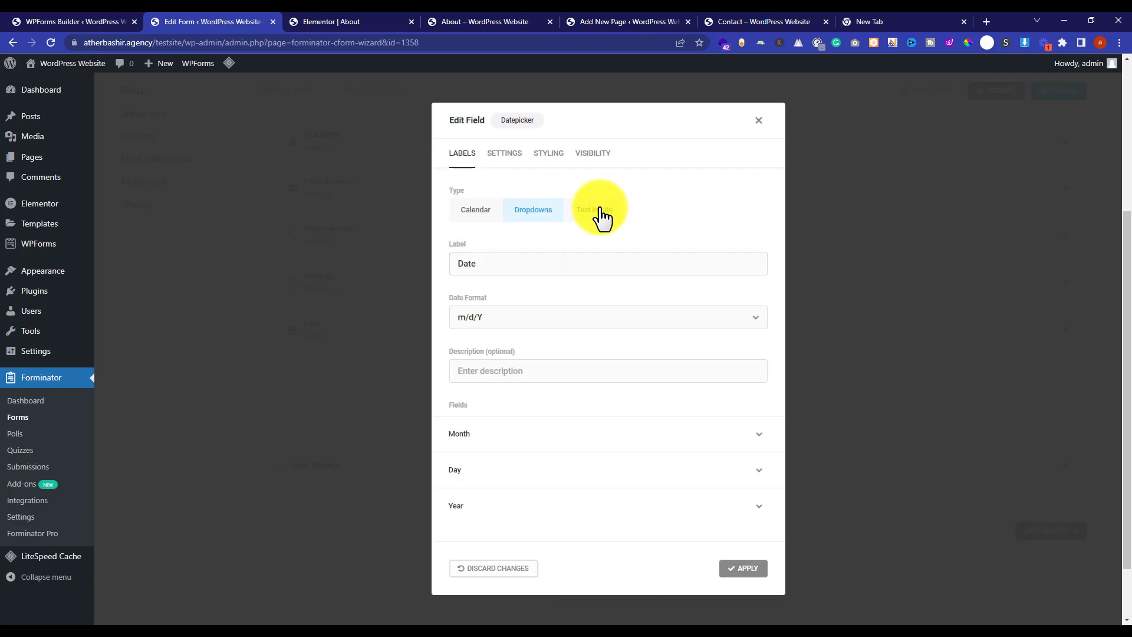
pyautogui.click(600, 211)
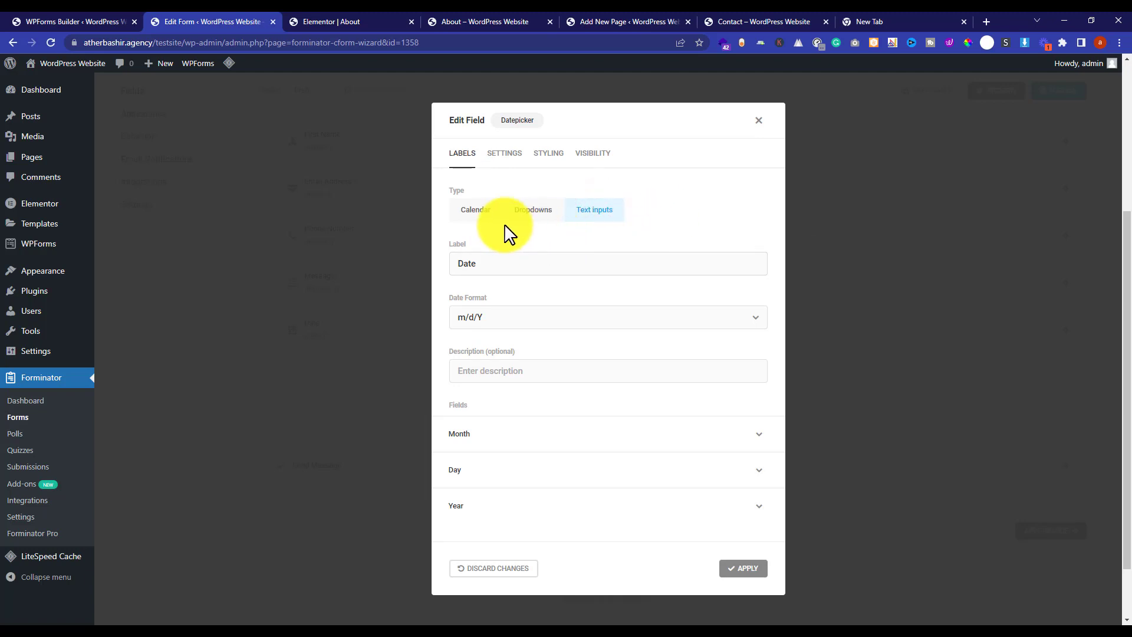
pyautogui.click(475, 212)
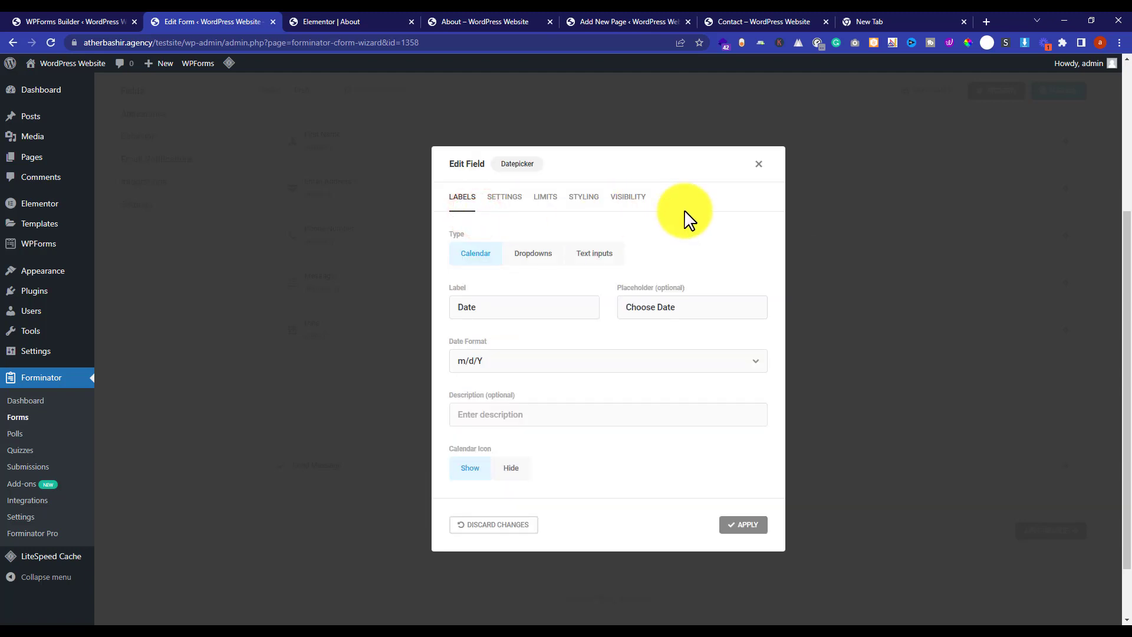
# - Make the Datepicker field required and apply its settings
pyautogui.click(506, 197)
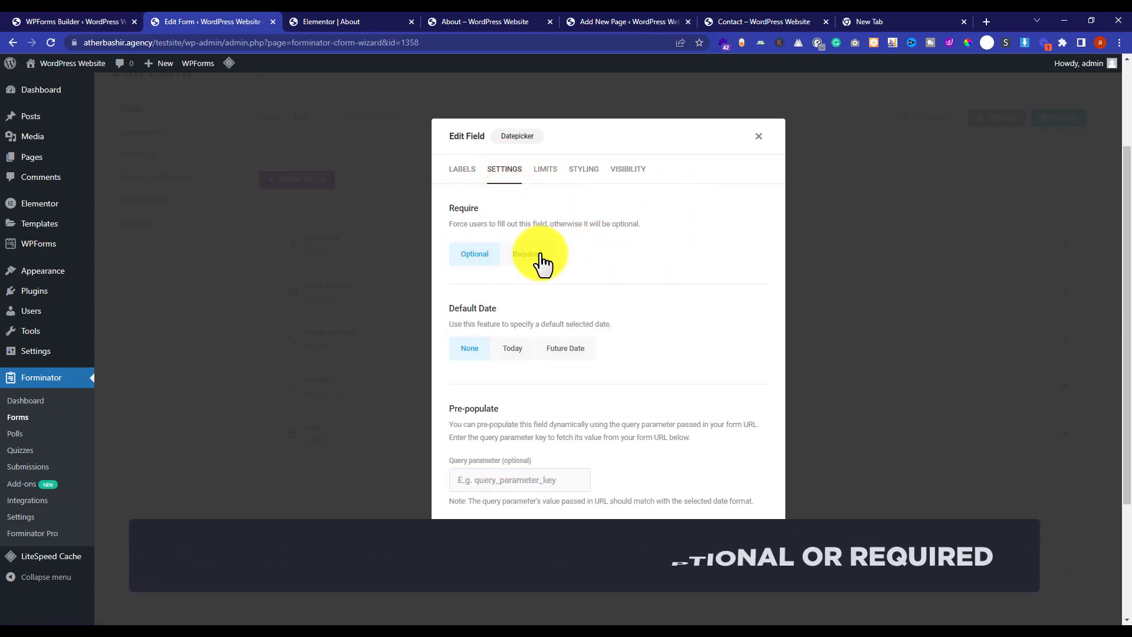
pyautogui.click(537, 254)
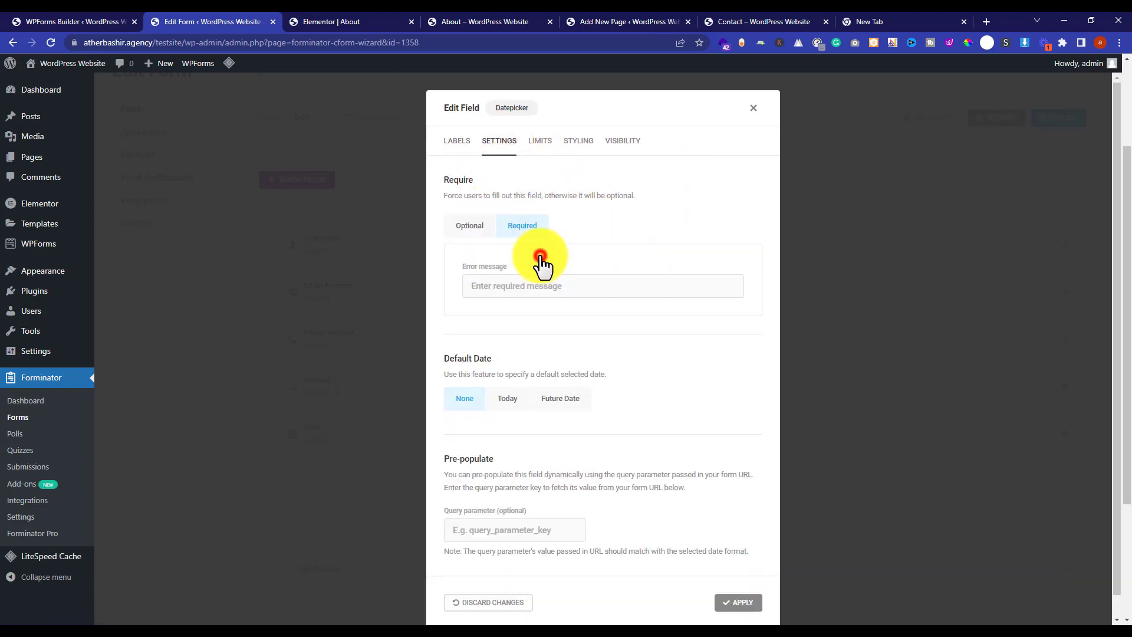
pyautogui.click(747, 604)
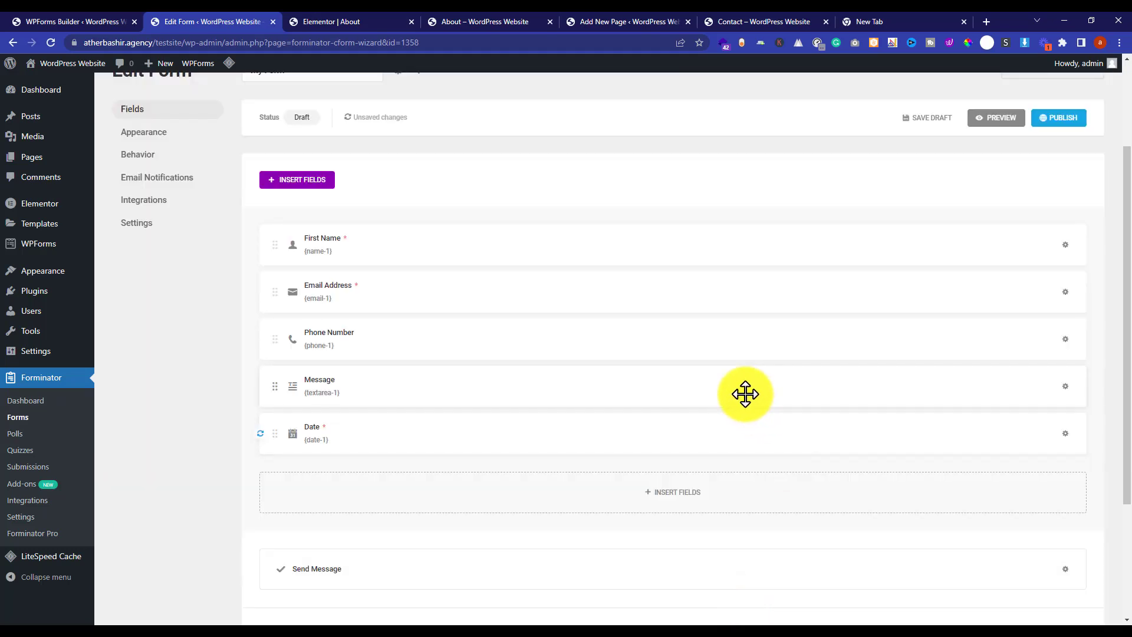
# - Insert a Timepicker field after the Date field, using dropdowns and the 24 hour format
pyautogui.click(698, 501)
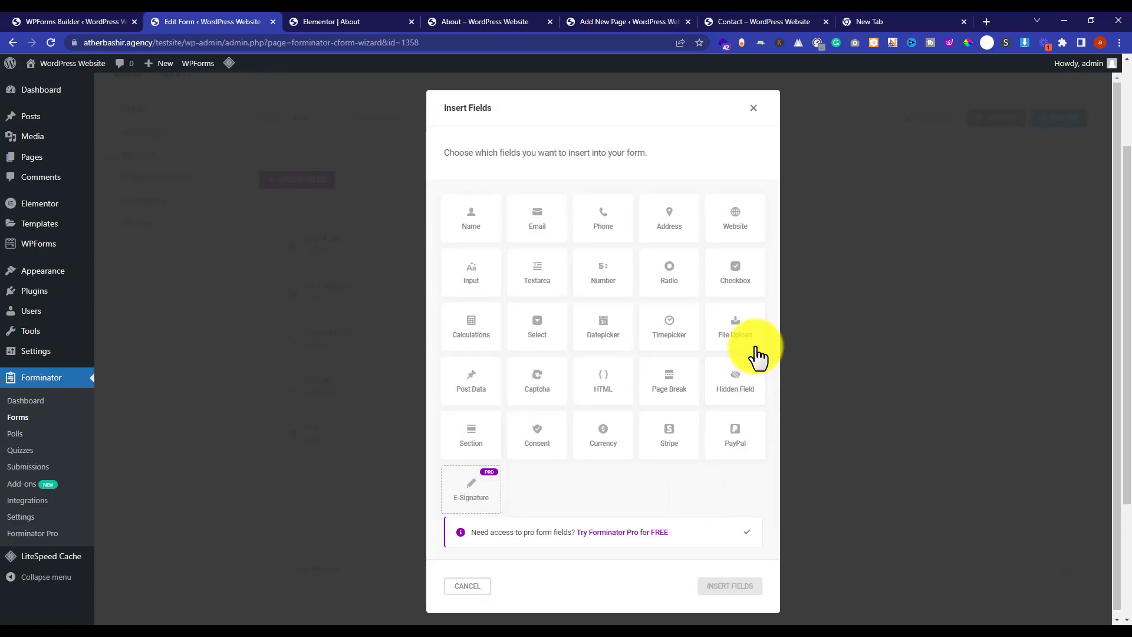
pyautogui.click(674, 328)
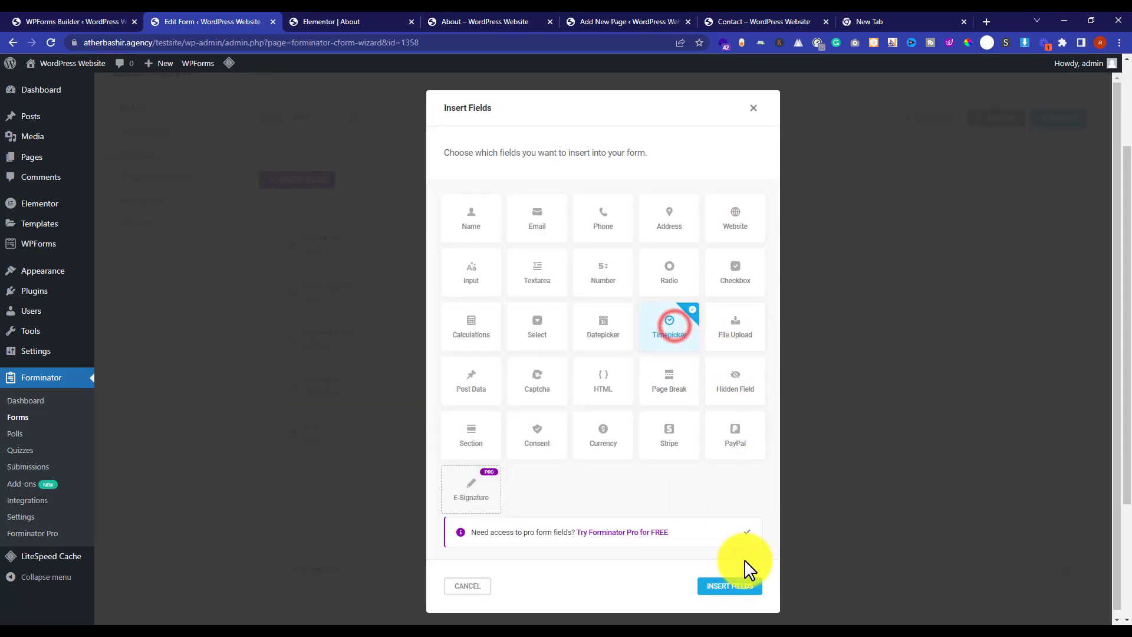
pyautogui.click(736, 585)
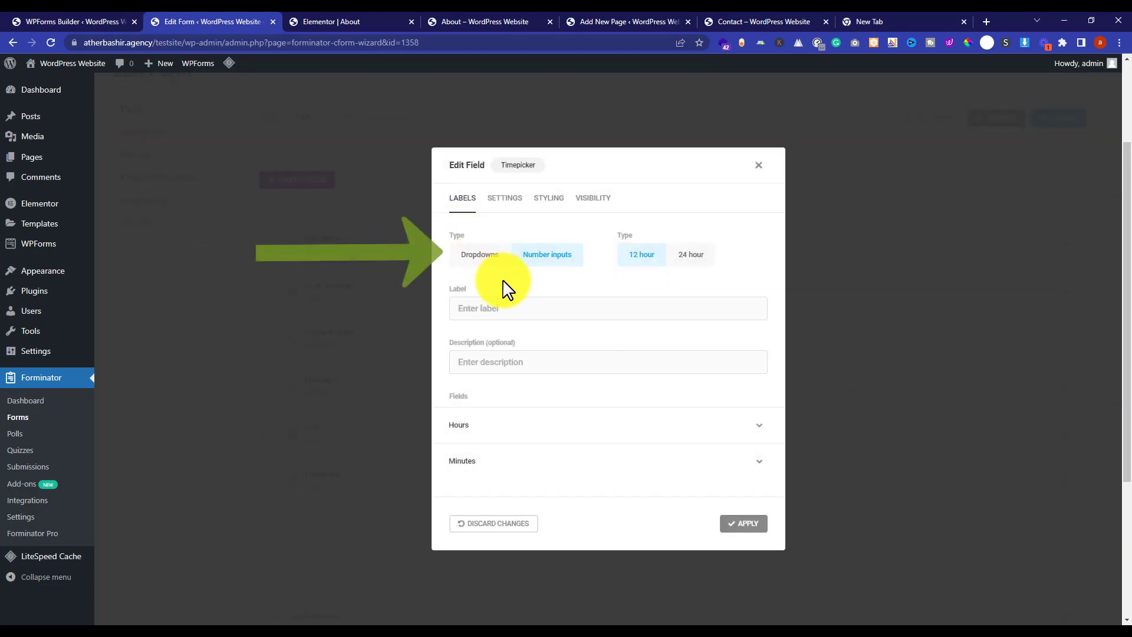
pyautogui.click(482, 254)
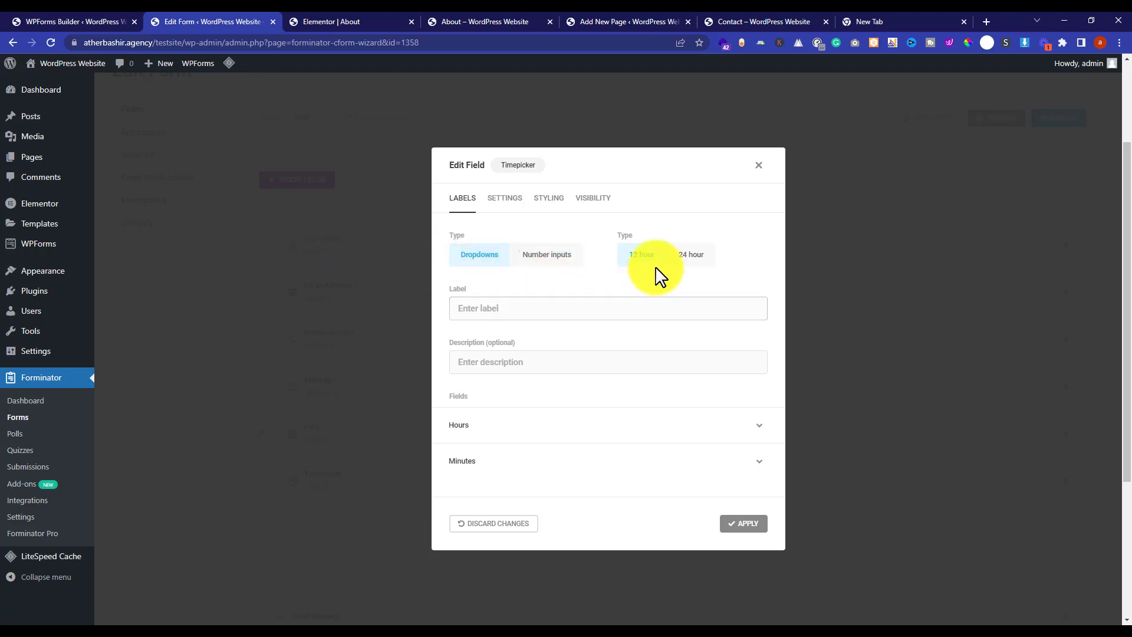
pyautogui.click(693, 260)
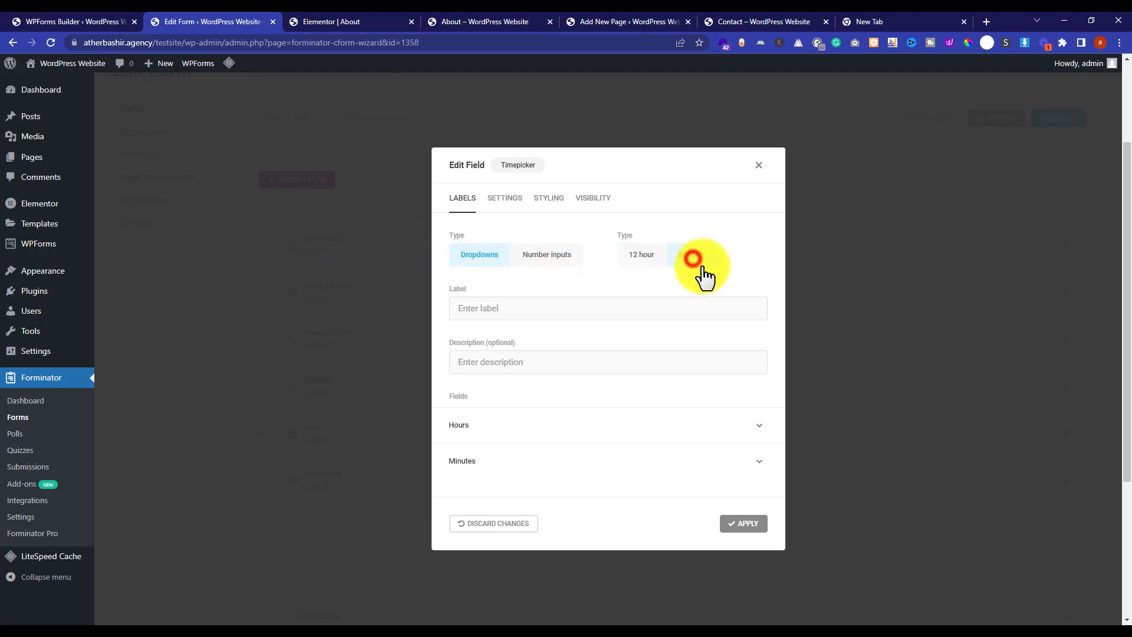
pyautogui.click(542, 312)
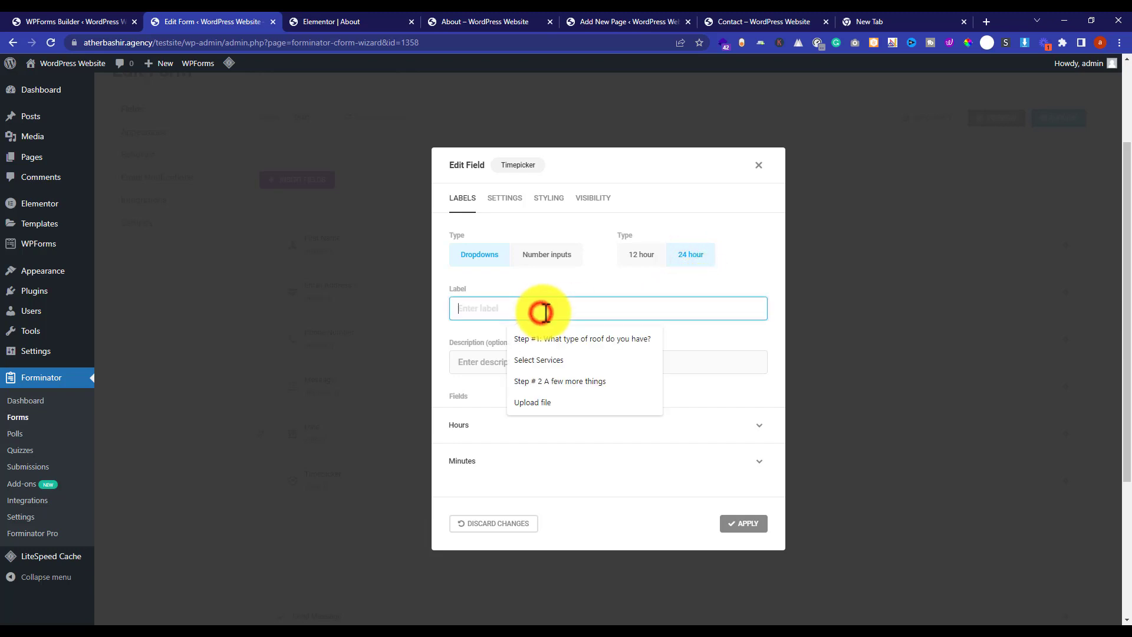
pyautogui.click(554, 274)
# - Make the Timepicker field required and apply its settings
pyautogui.click(504, 198)
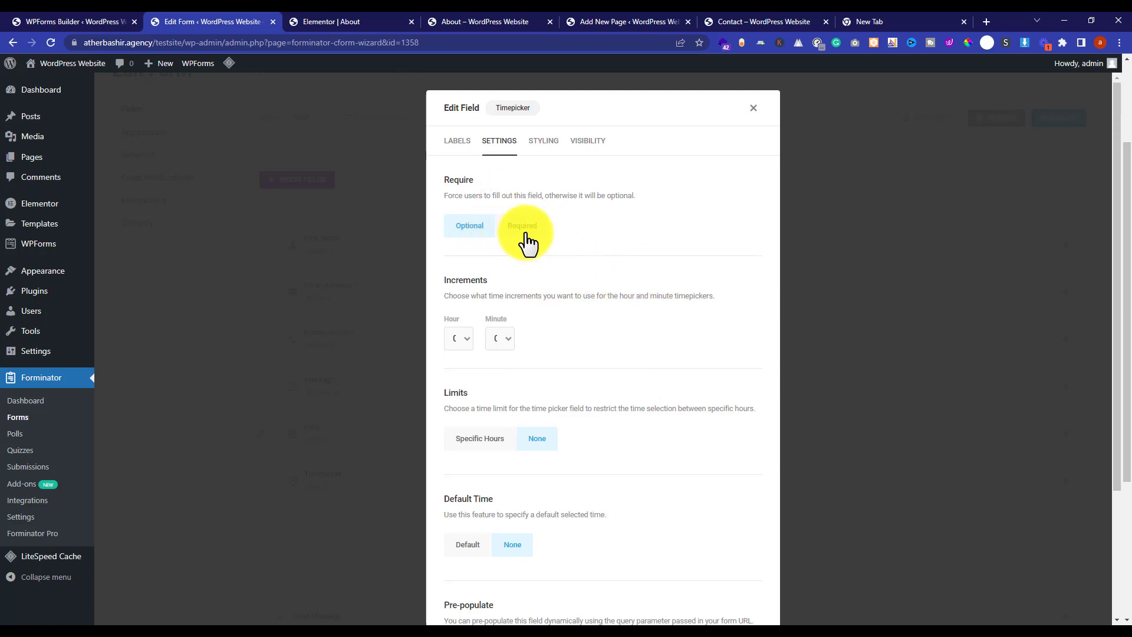
pyautogui.click(526, 226)
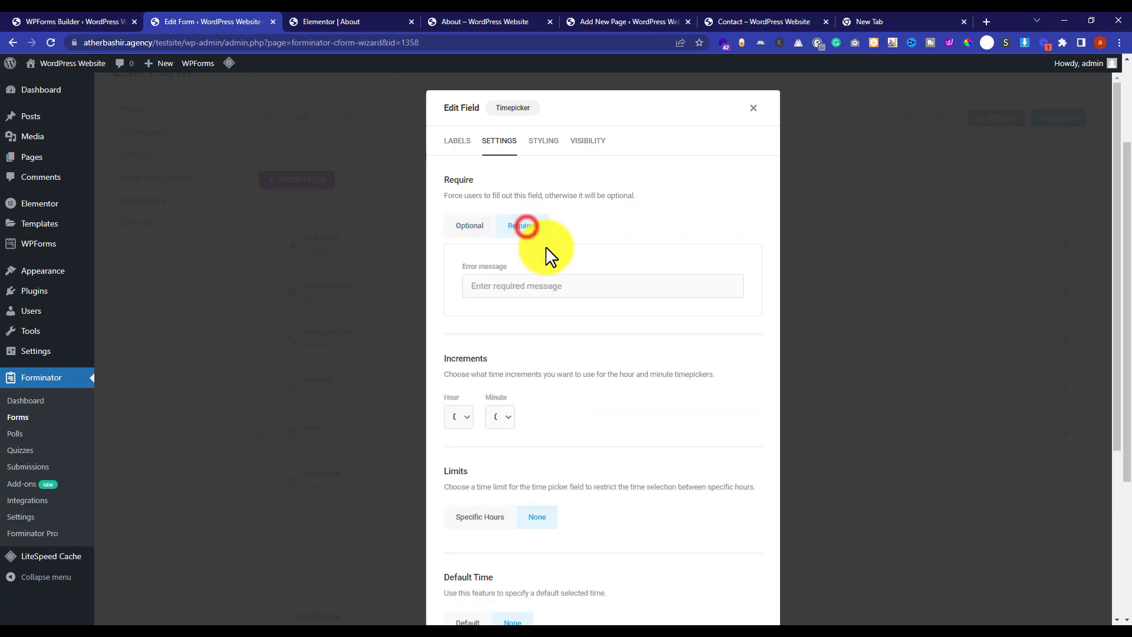
pyautogui.scroll(-5, 678, 360)
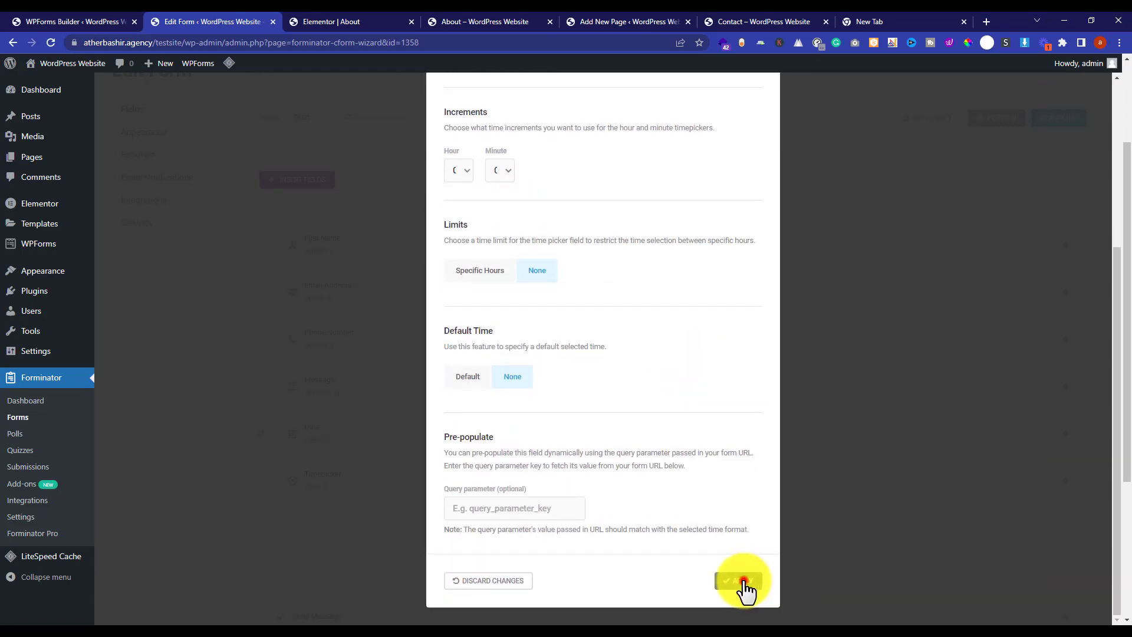
pyautogui.click(747, 581)
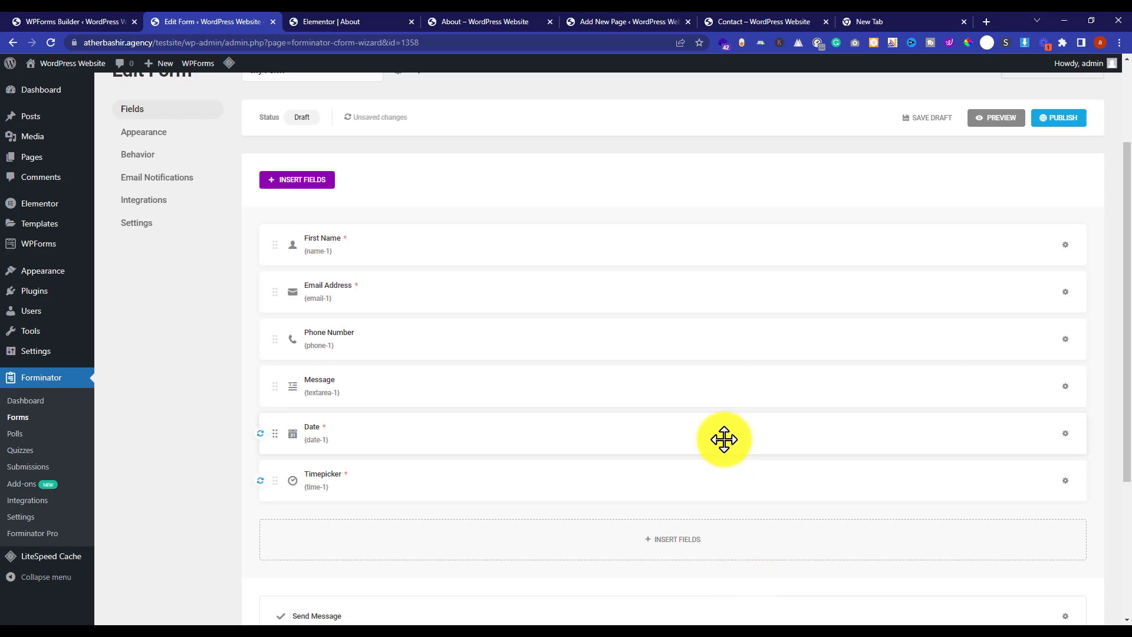
# - Insert a File Upload field after the Timepicker and set its type to Multiple
pyautogui.click(695, 551)
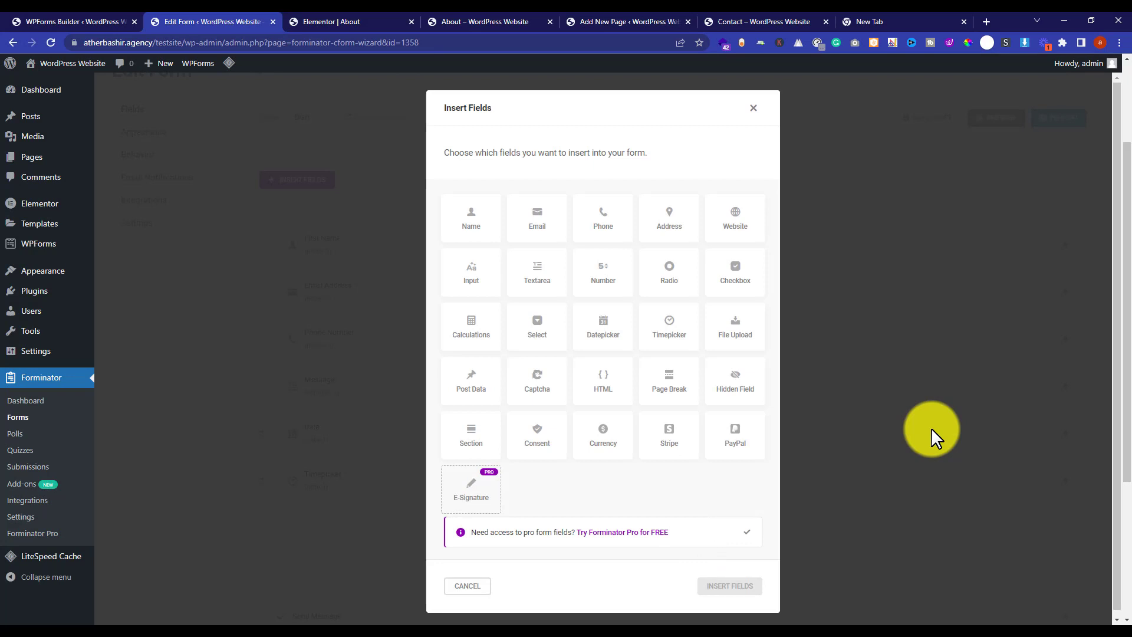
pyautogui.click(737, 335)
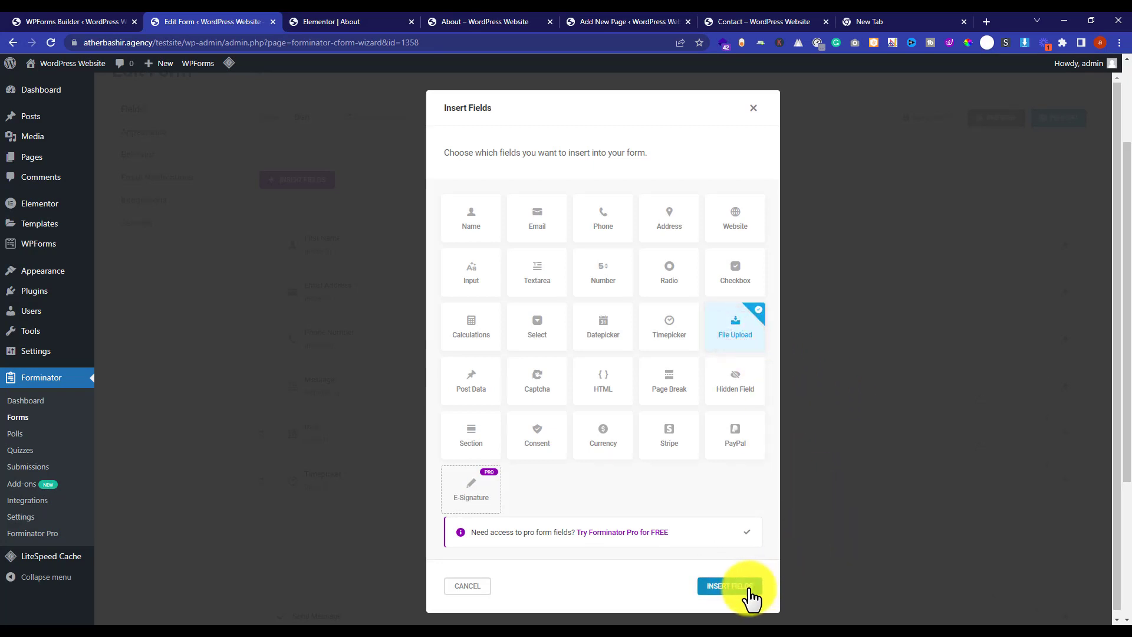
pyautogui.click(742, 587)
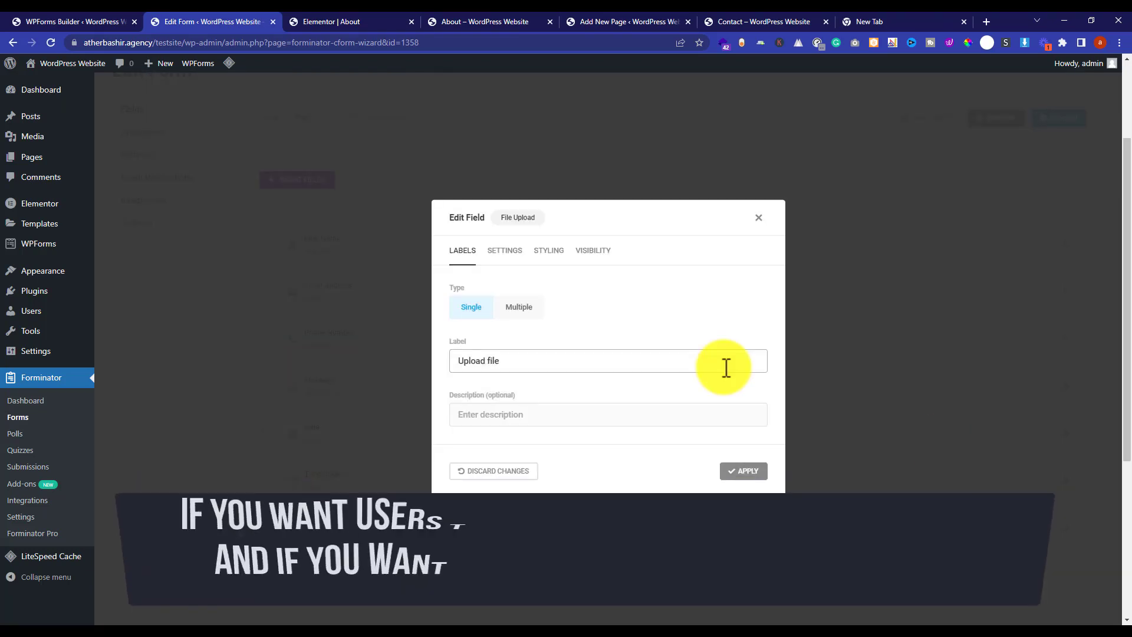
pyautogui.click(531, 310)
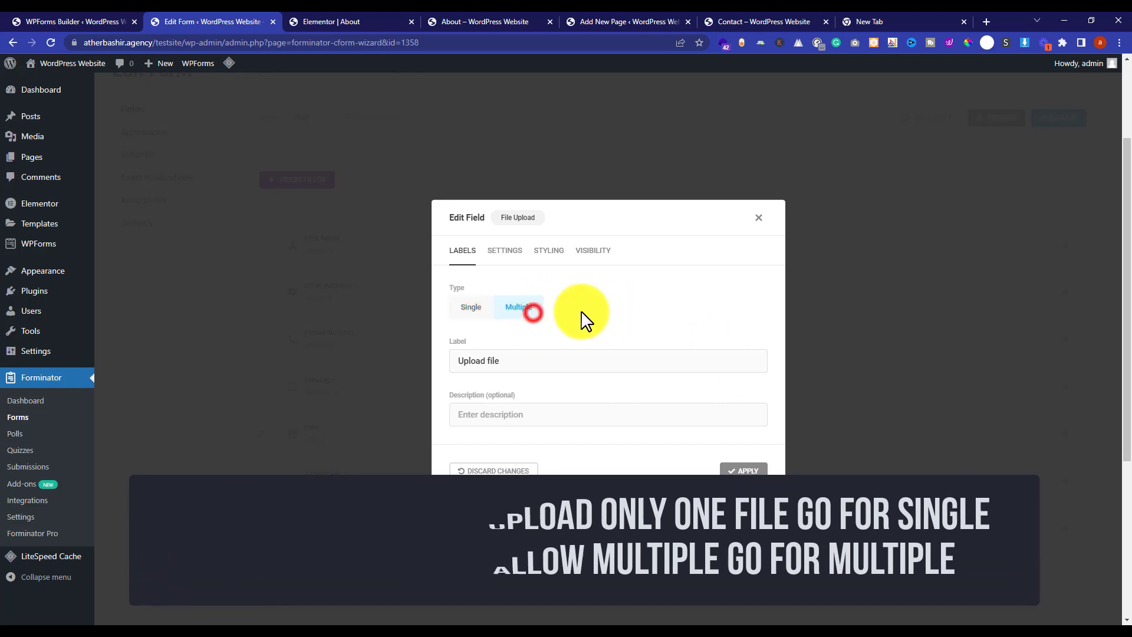
# - Make the File Upload field required and apply its settings
pyautogui.click(499, 251)
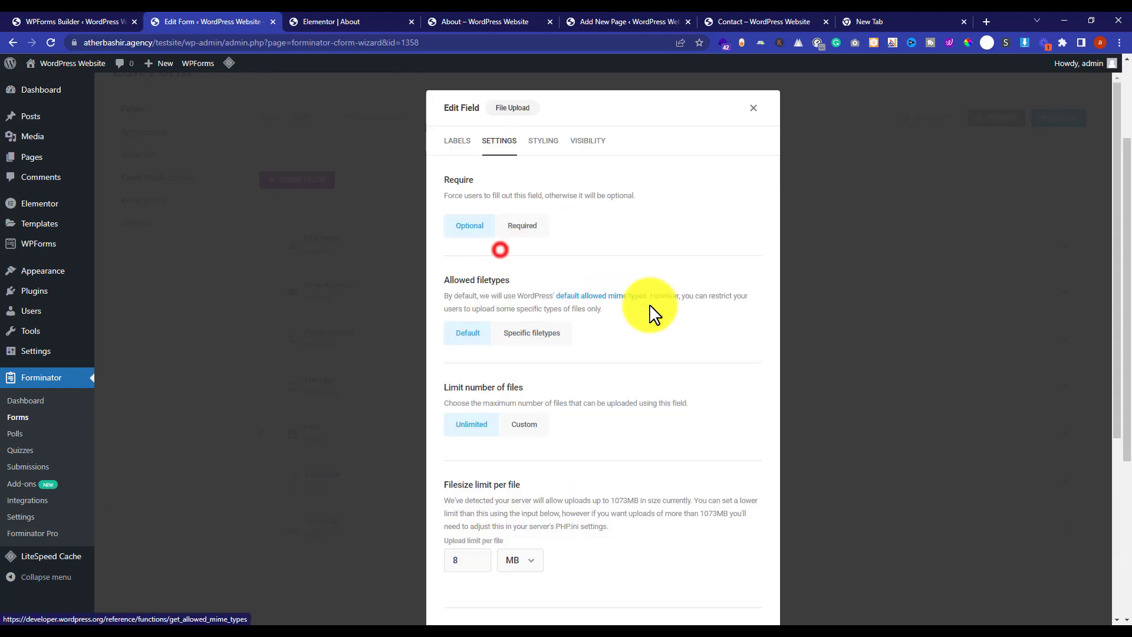
pyautogui.click(521, 226)
pyautogui.scroll(-5, 677, 292)
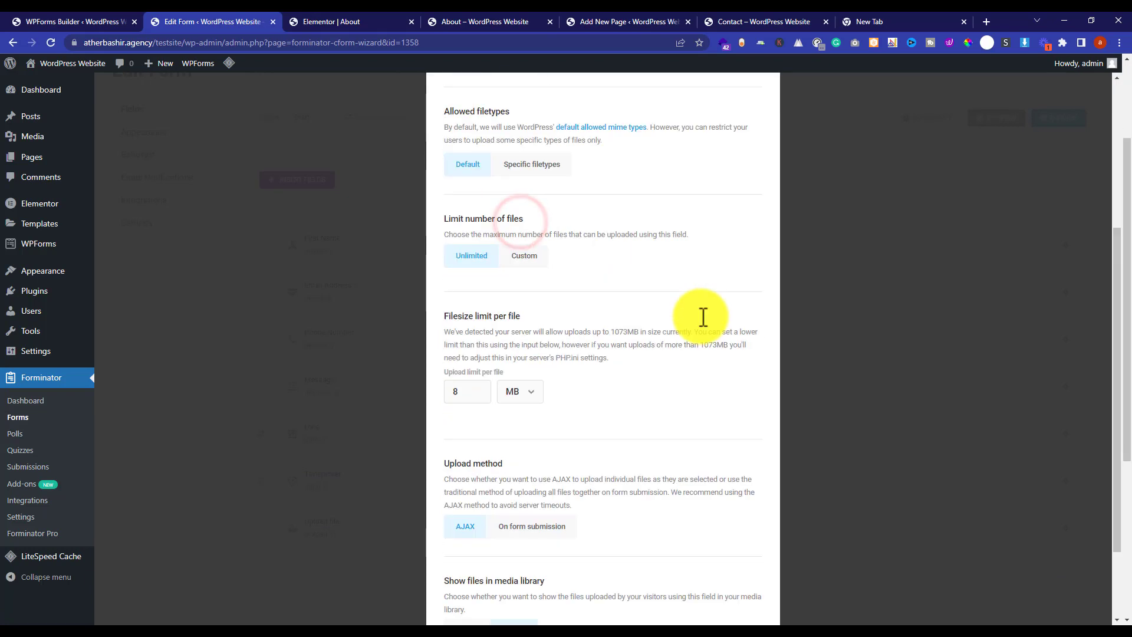
pyautogui.click(746, 581)
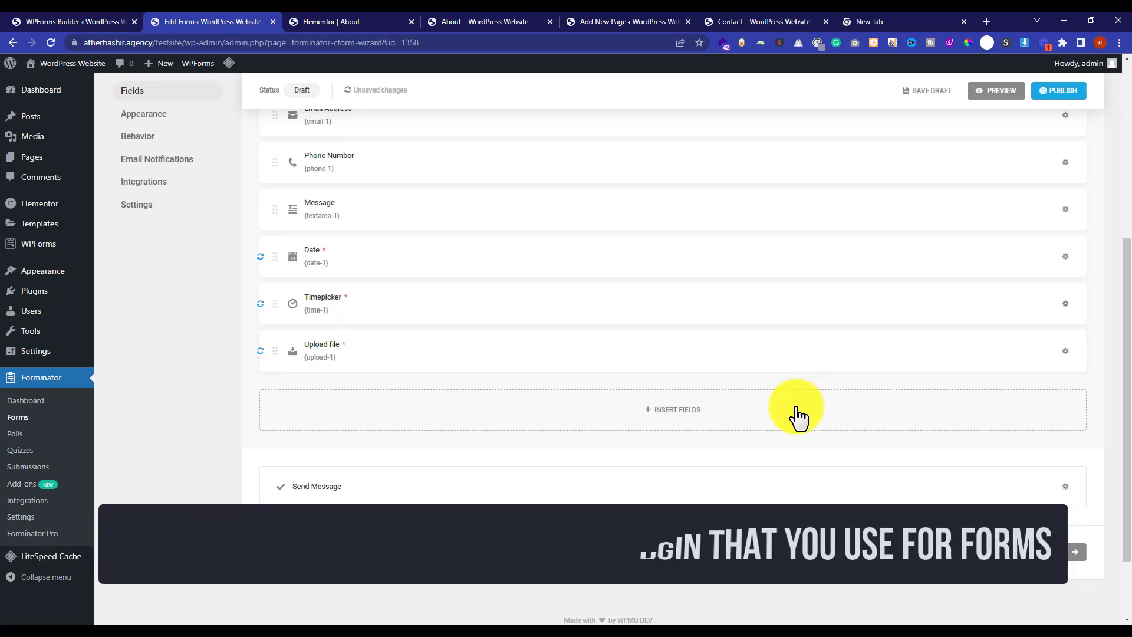
# - Publish My Form and copy its shortcode for embedding in a page
pyautogui.click(681, 418)
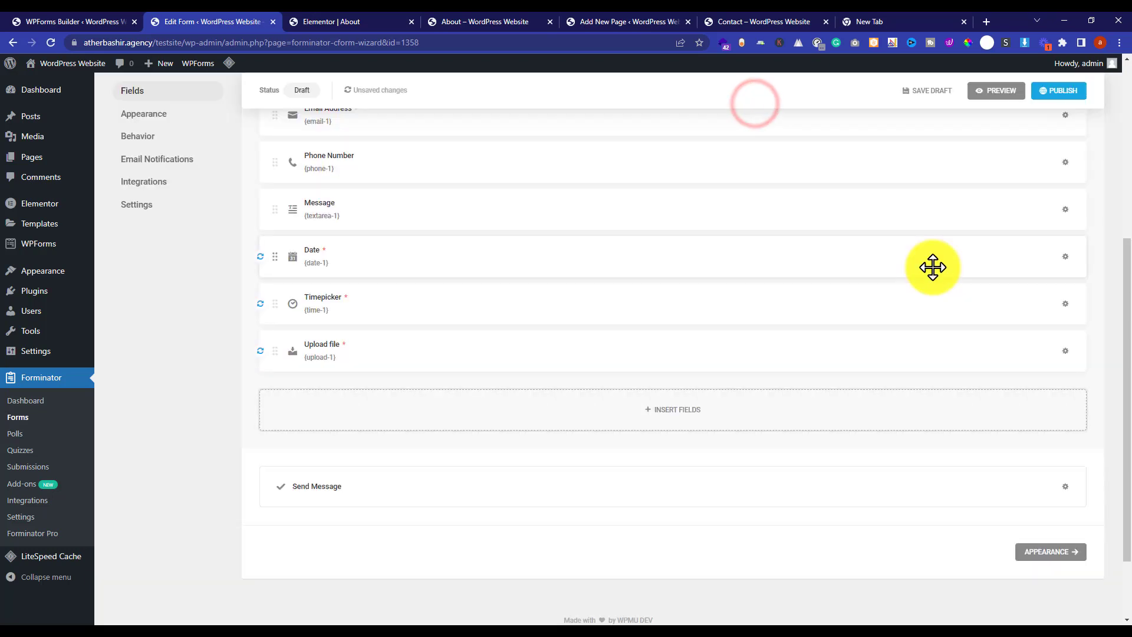
pyautogui.scroll(-2, 932, 267)
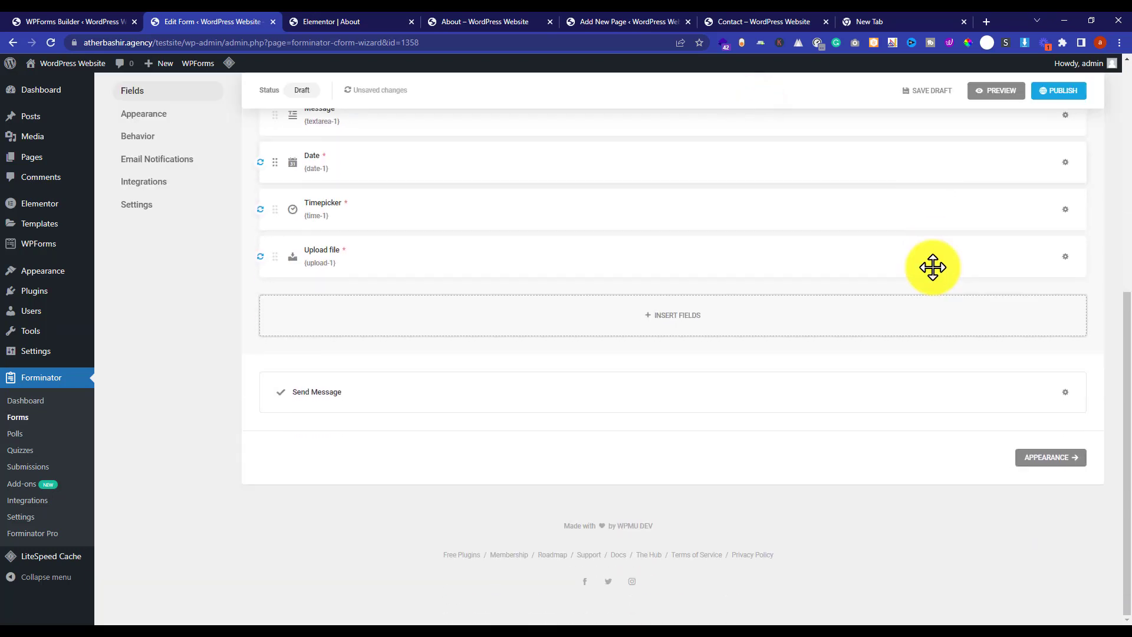
pyautogui.scroll(5, 932, 267)
pyautogui.scroll(3, 933, 268)
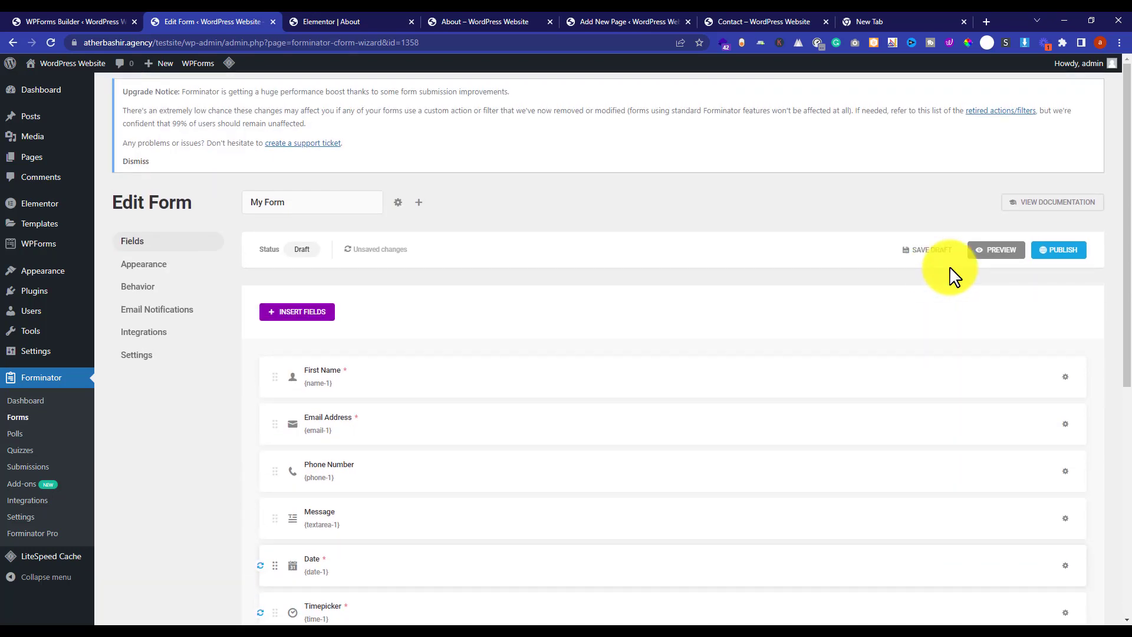
pyautogui.click(1061, 252)
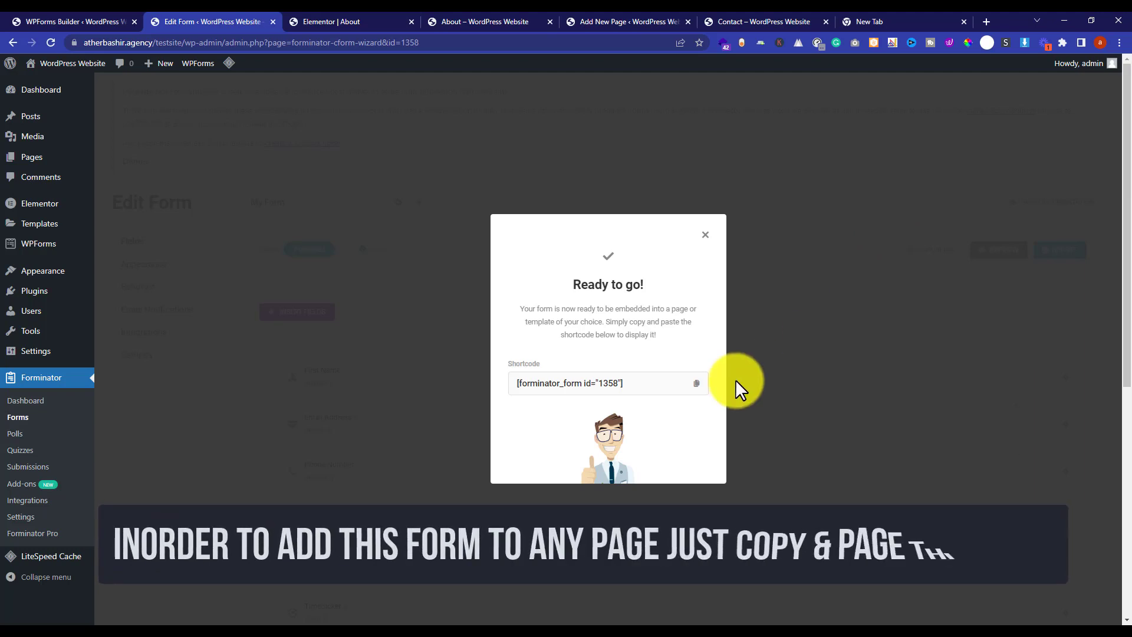
pyautogui.click(695, 384)
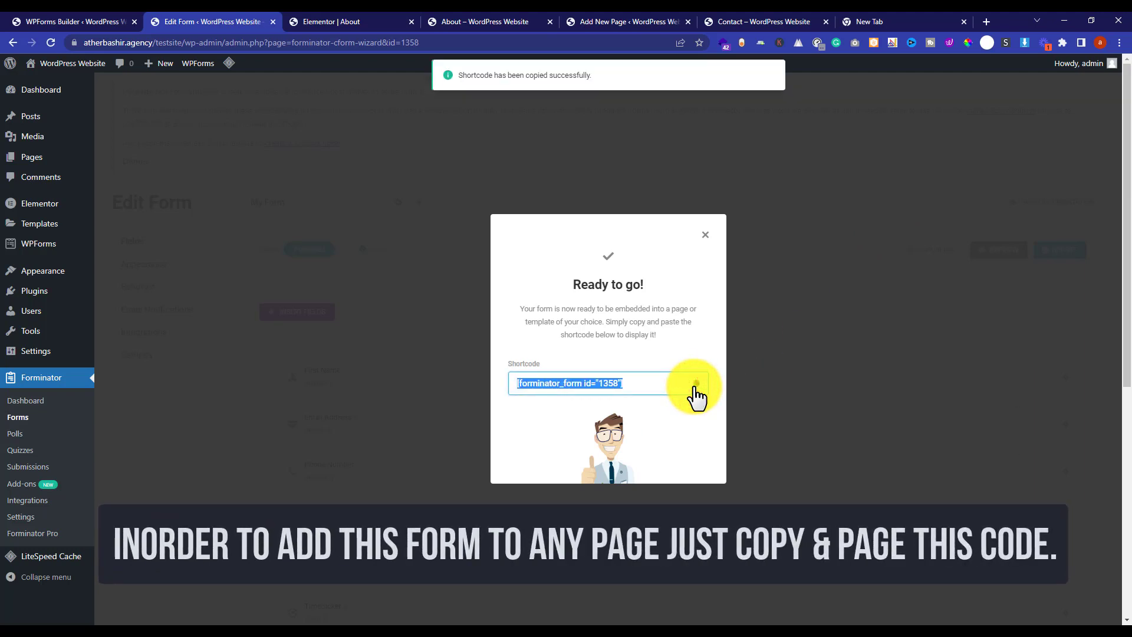